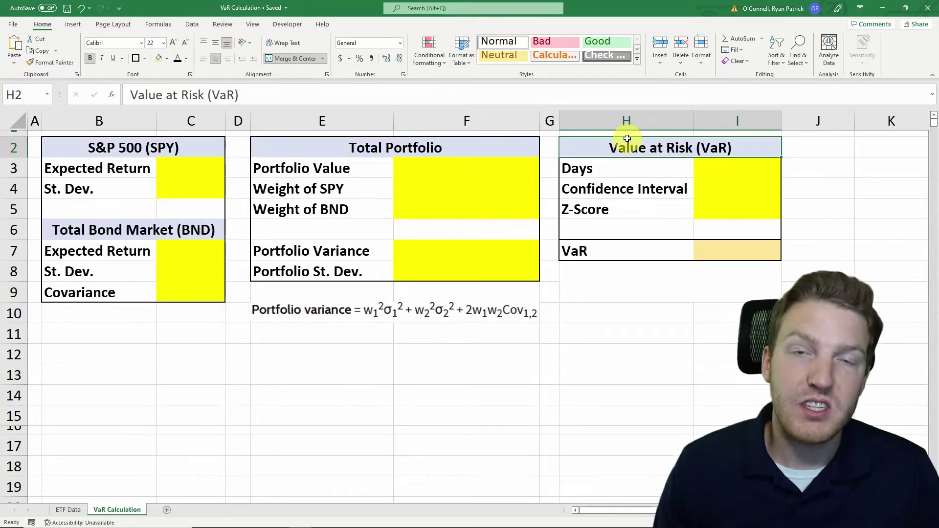
- Review the SPY and BND closing price columns on the ETF Data sheet, checking SPY from its first to last row
click(76, 507)
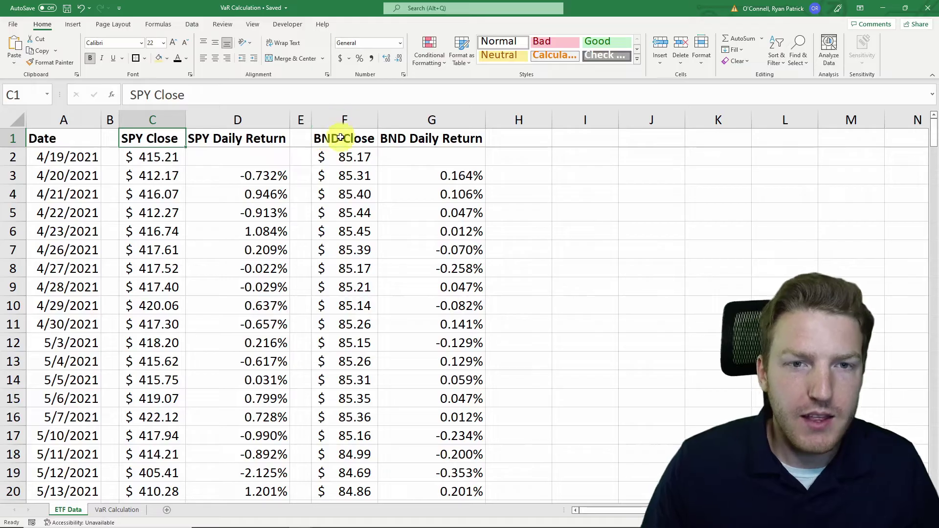
click(341, 140)
click(340, 122)
click(343, 141)
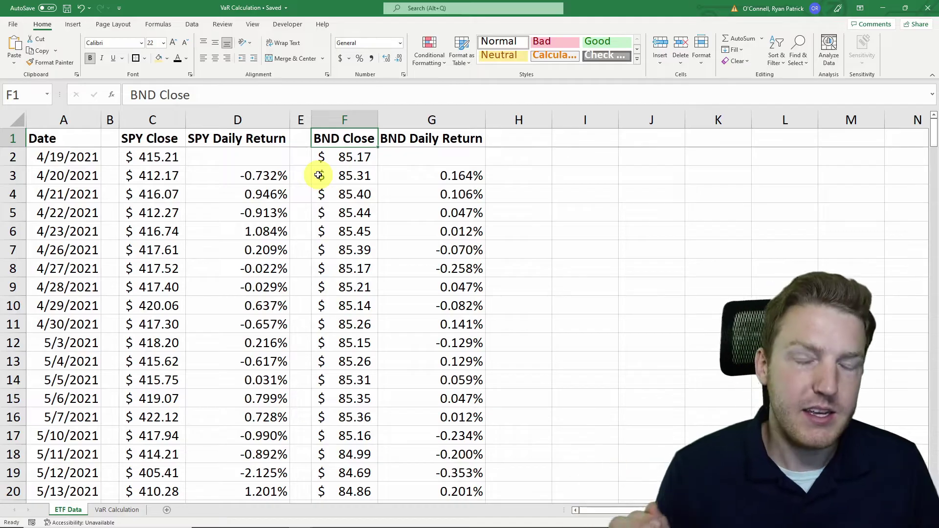
click(162, 116)
click(154, 158)
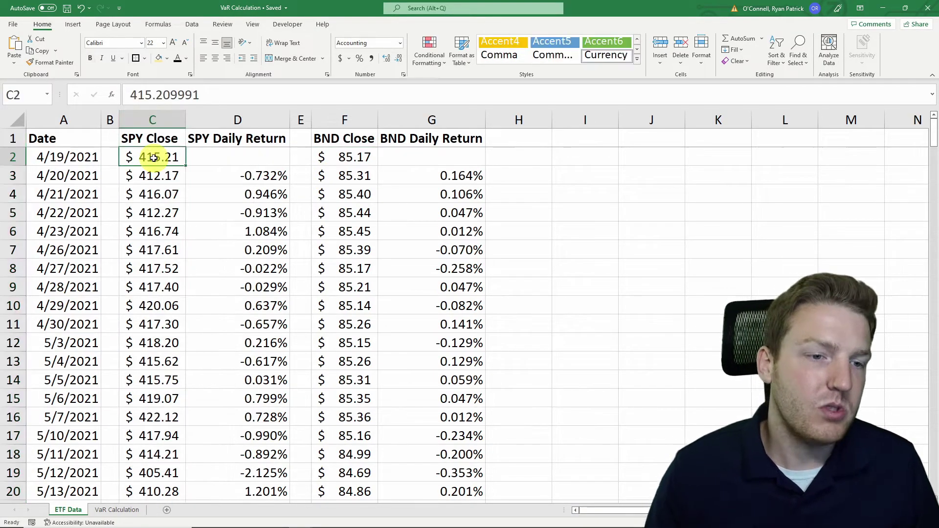
key(ctrl+Down)
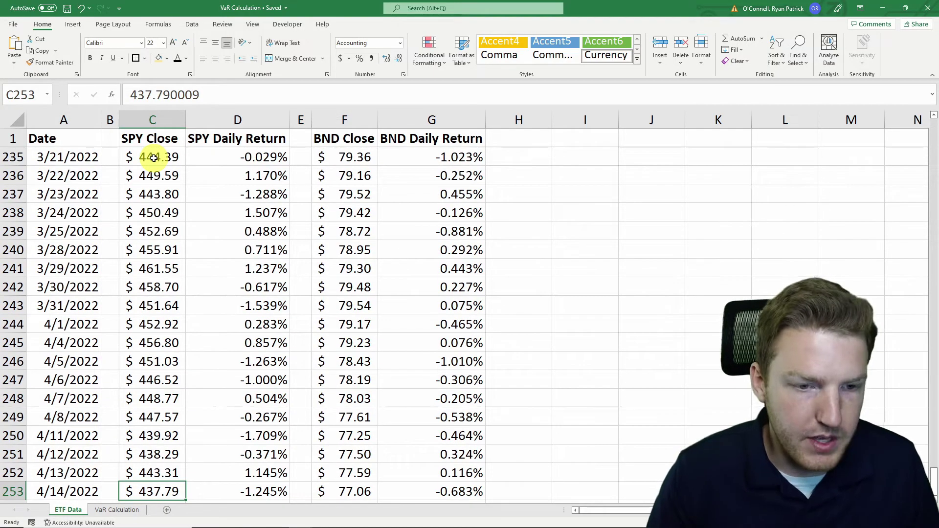
key(ctrl+Up)
key(Down)
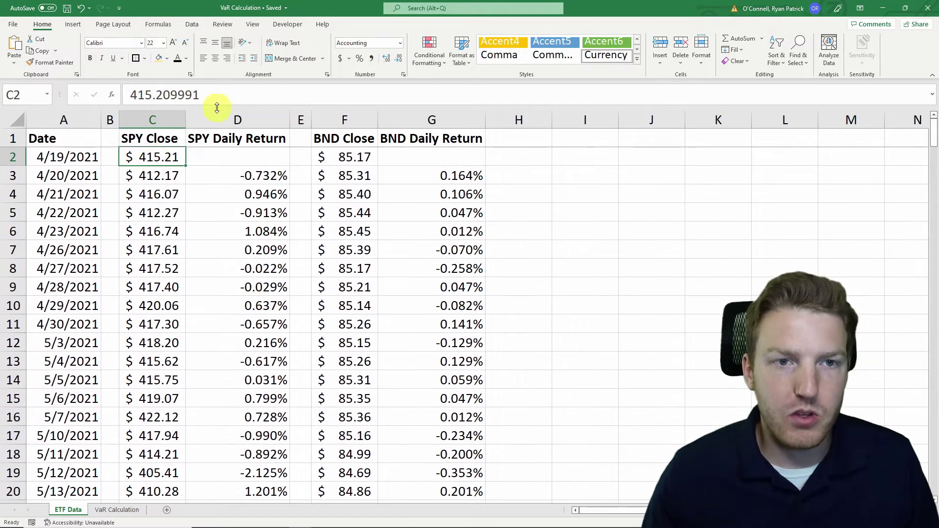
- Inspect the daily return formulas for SPY in D3 and BND in G3 without changing them
click(230, 120)
click(433, 119)
click(266, 177)
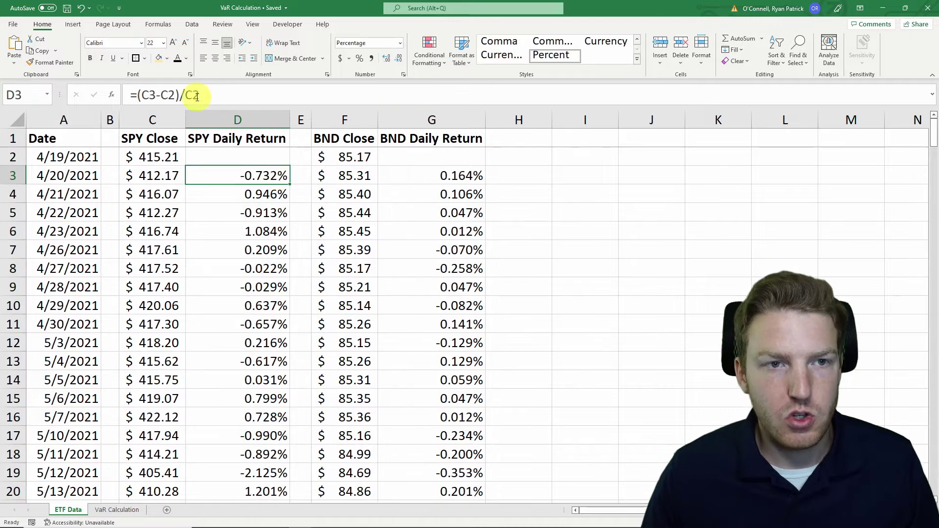
click(197, 96)
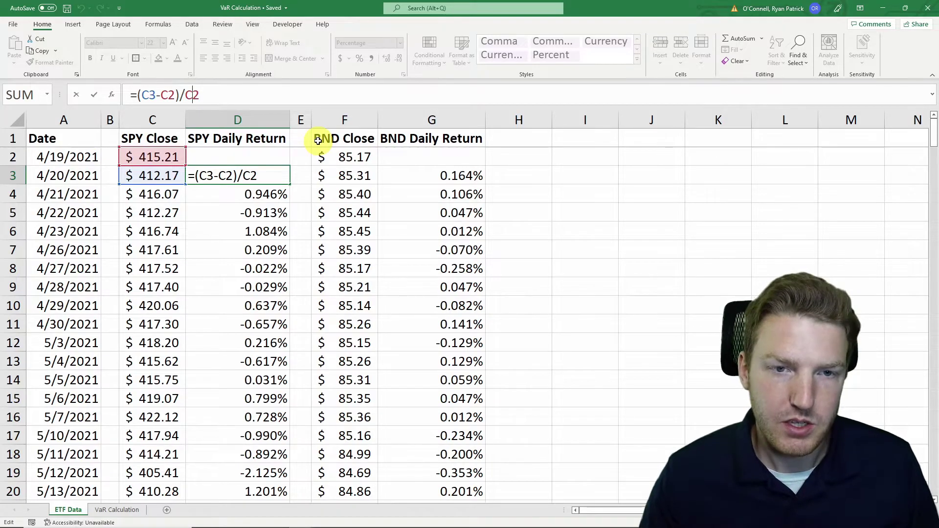
key(Return)
click(457, 176)
click(279, 92)
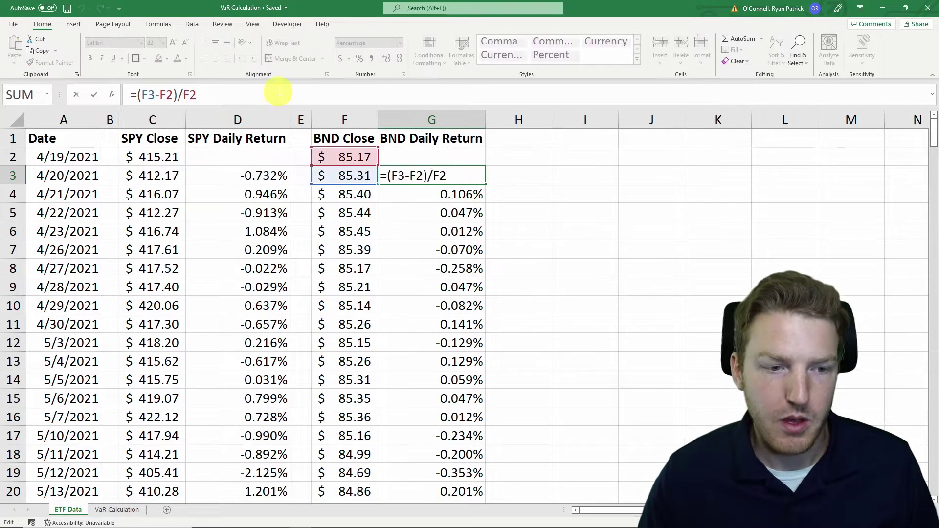
key(Return)
- Set the S&P 500 (SPY) expected return in C3 of the VaR Calculation sheet to 7%
click(117, 509)
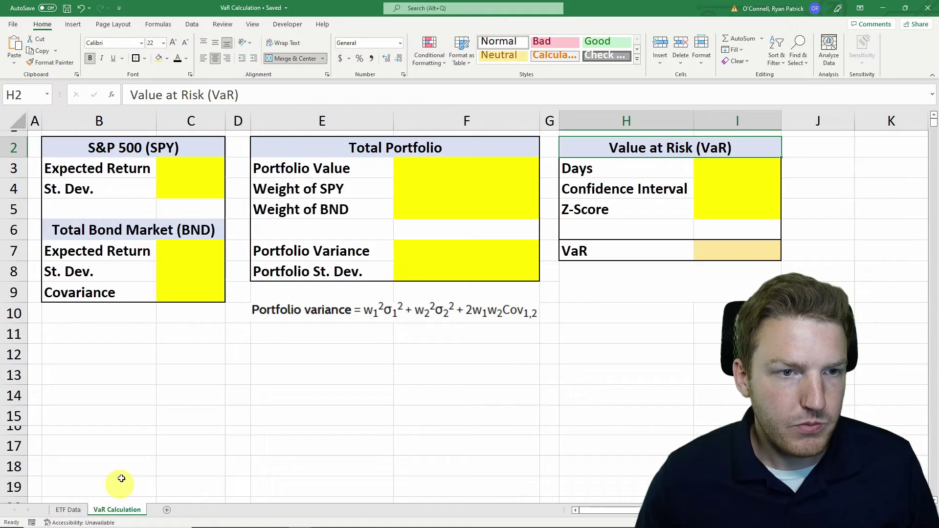
click(195, 173)
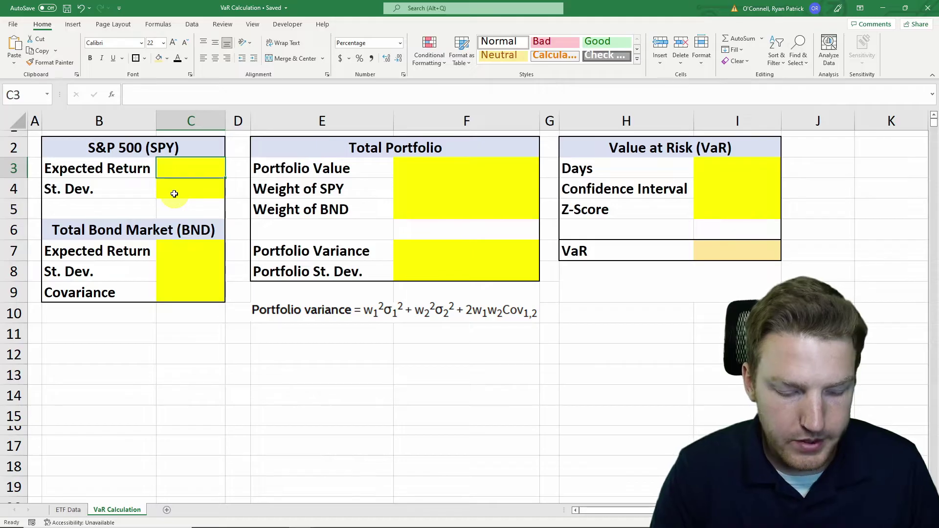
text(7)
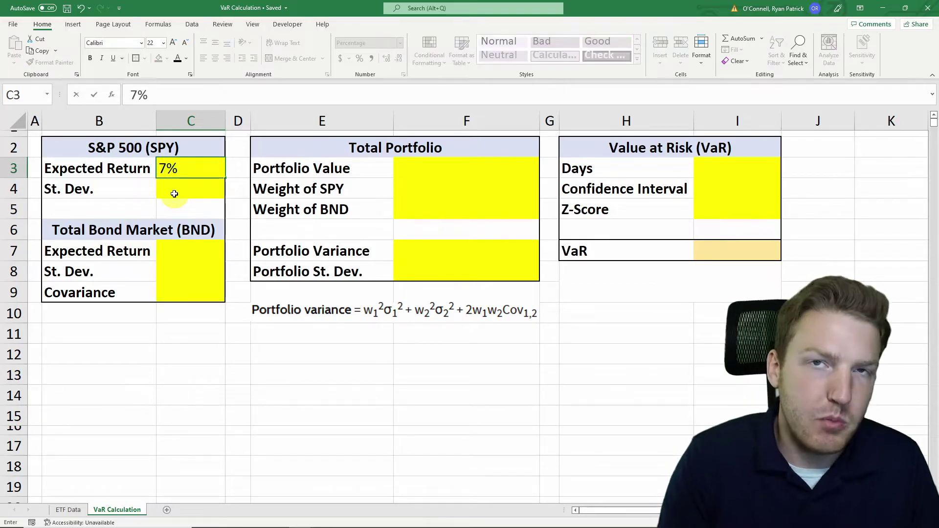
click(174, 194)
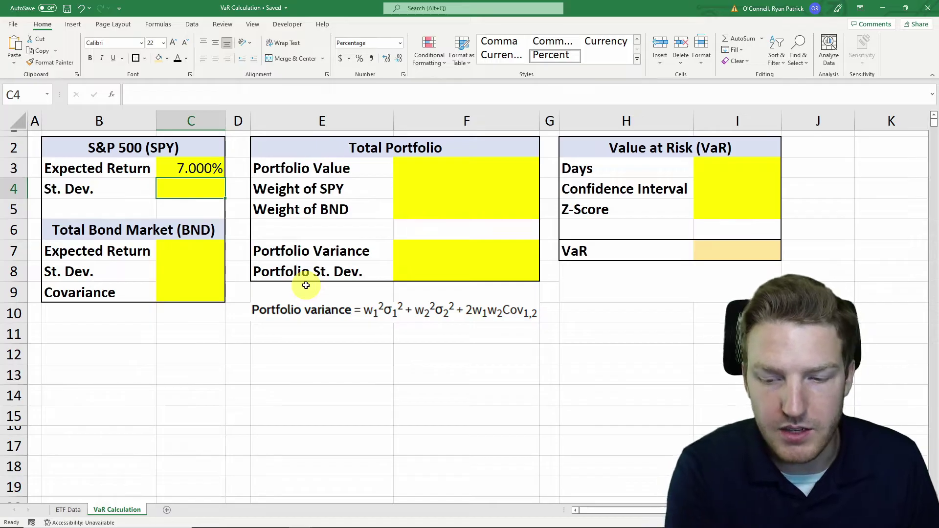
- Calculate the SPY daily standard deviation in C4 with STDEV.S over the SPY daily returns 'ETF Data'!D3:D253
text(=std)
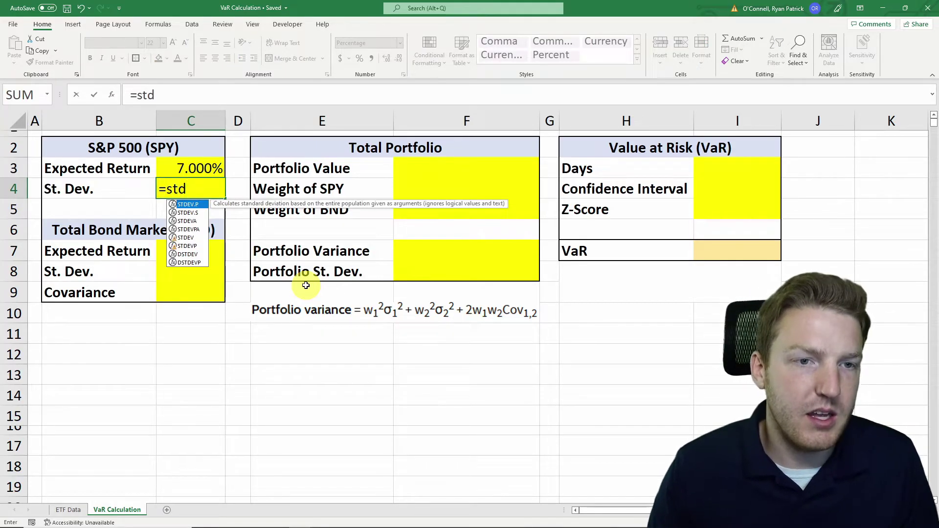
key(Down)
key(Tab)
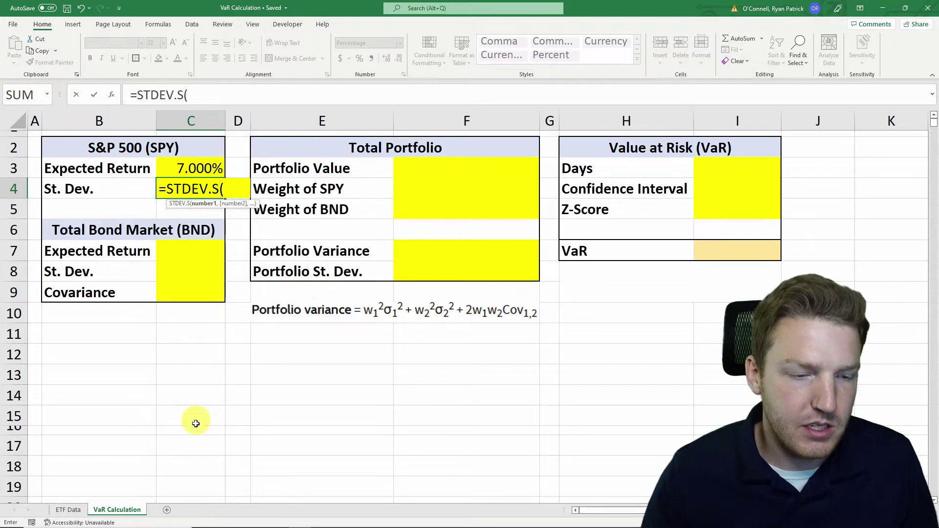
click(63, 510)
click(264, 177)
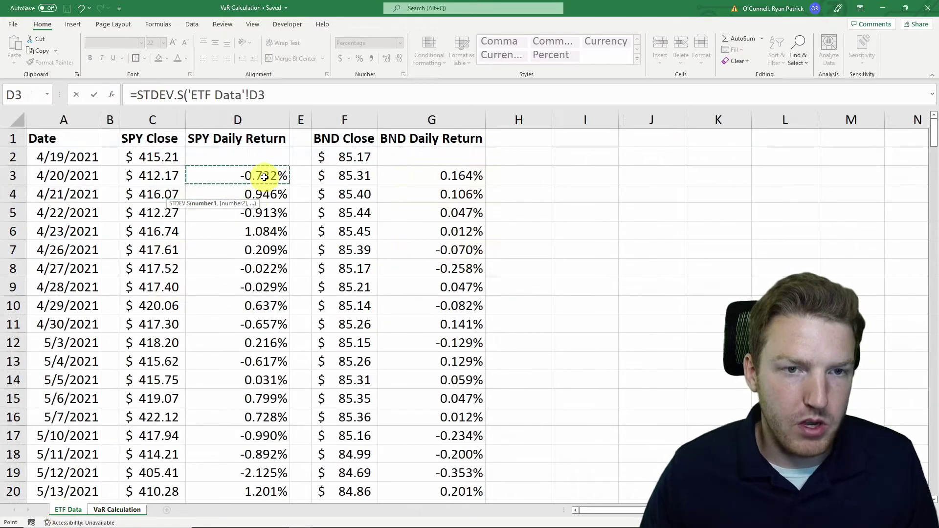
key(ctrl+shift+Down)
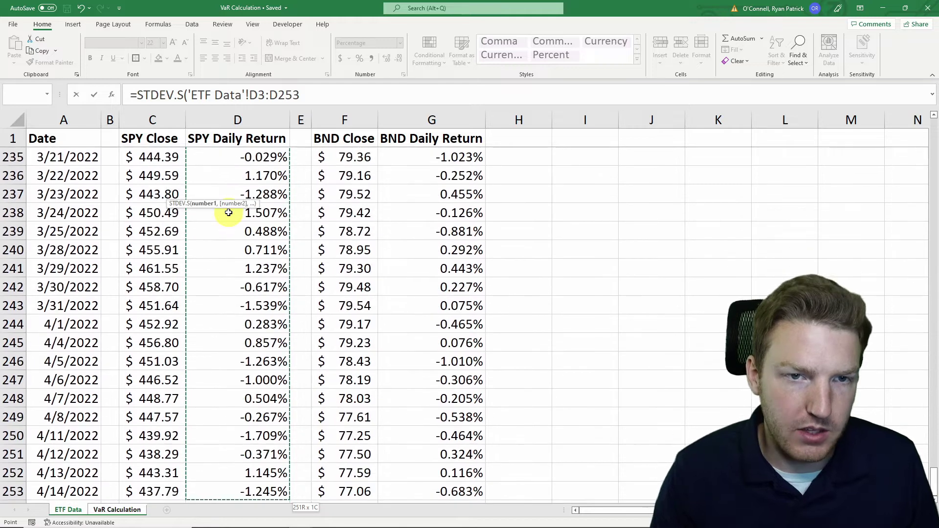
key(Return)
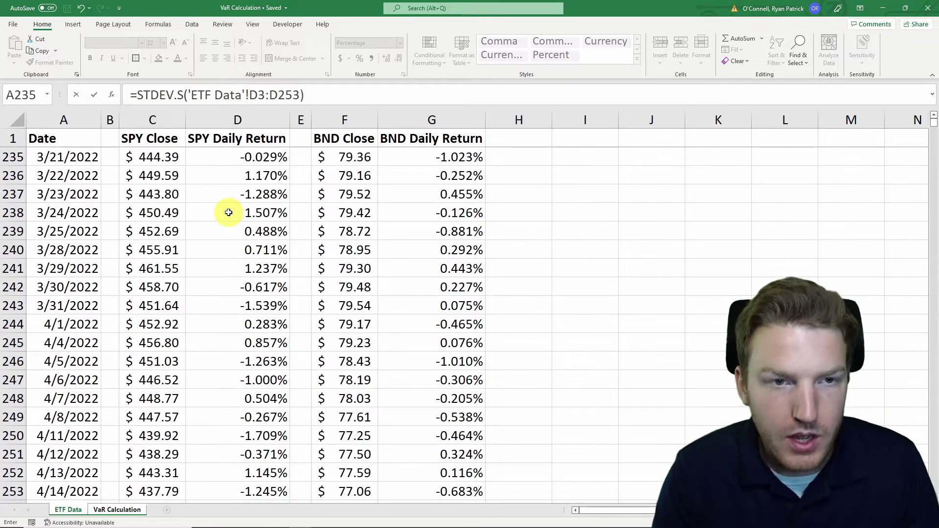
click(209, 182)
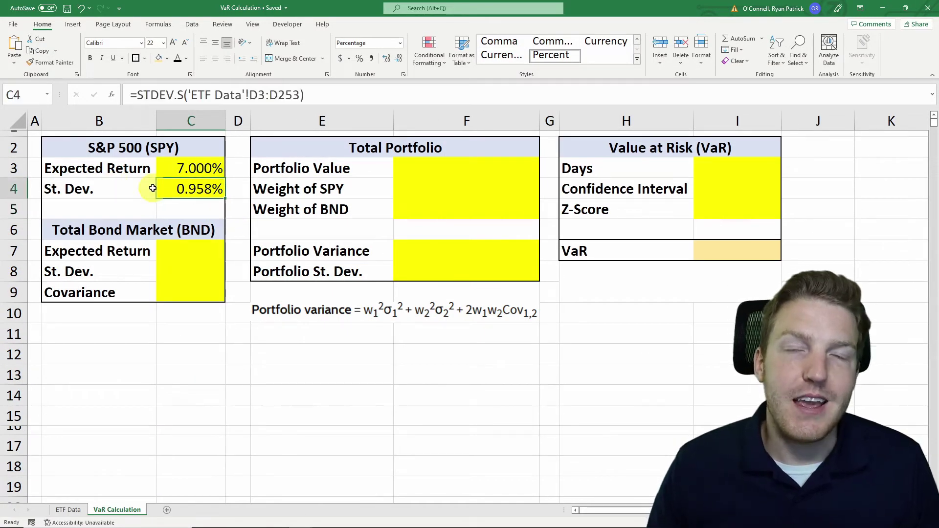
- Annualize the SPY standard deviation in C4 by appending *(252^.5) to its formula
click(130, 149)
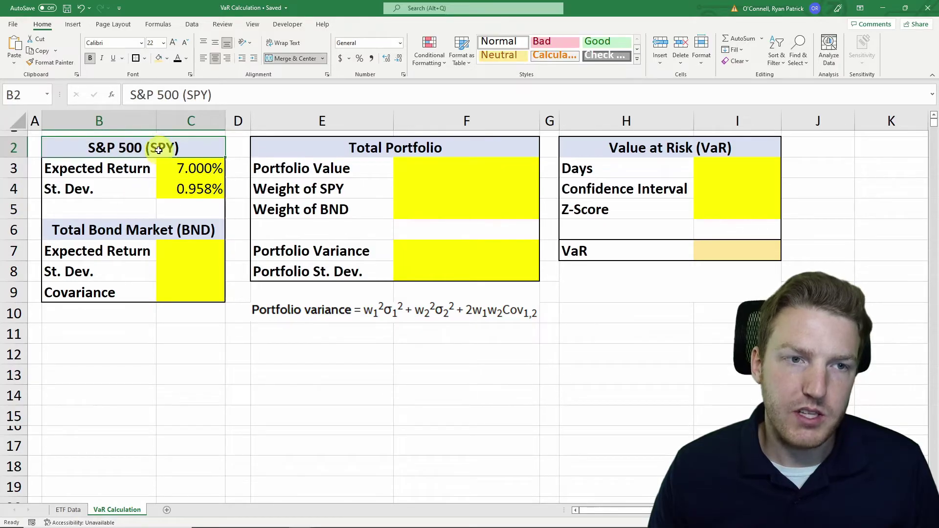
click(159, 189)
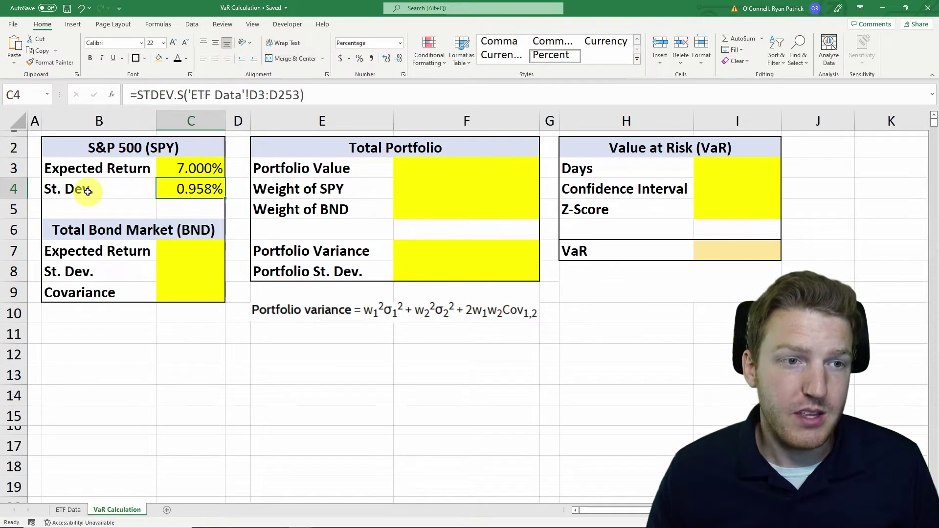
click(310, 91)
text(*)
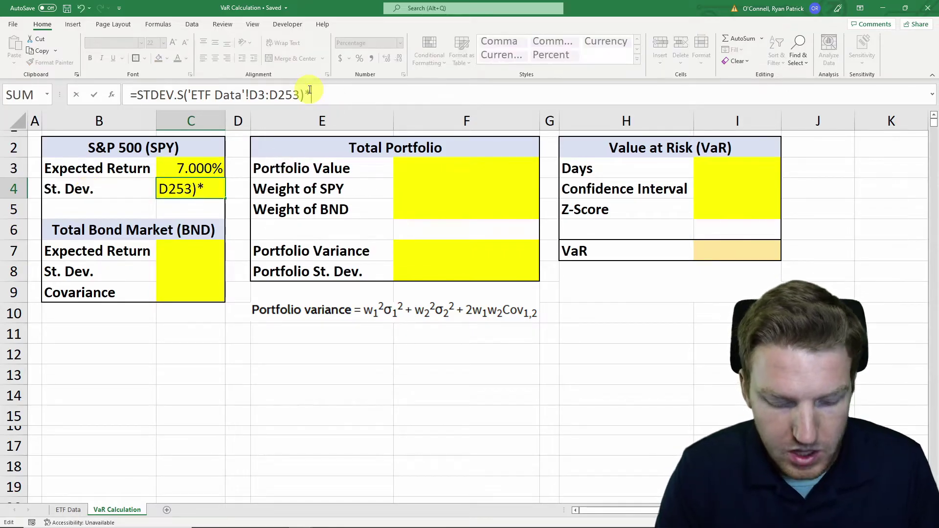
text((252^.5)
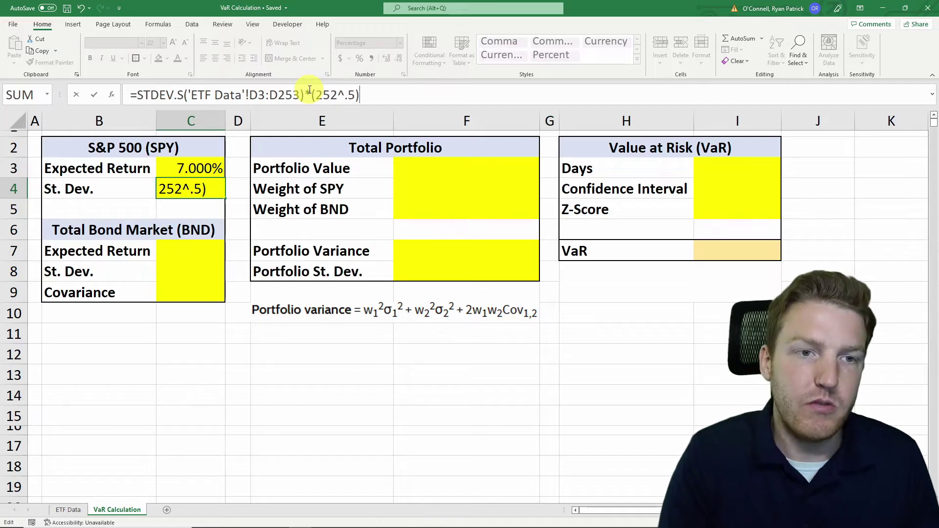
key(Return)
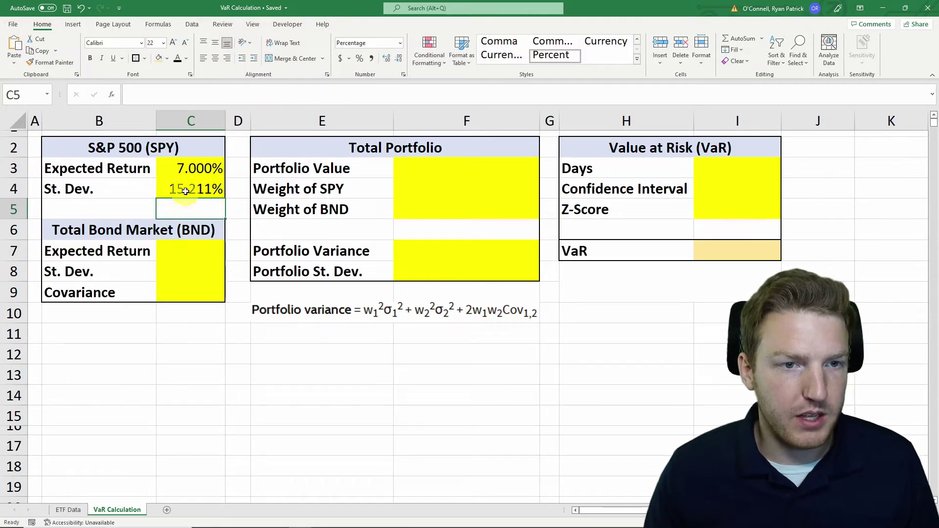
drag(185, 191, 94, 189)
- Set the Total Bond Market (BND) expected return in C7 to 2%
click(193, 247)
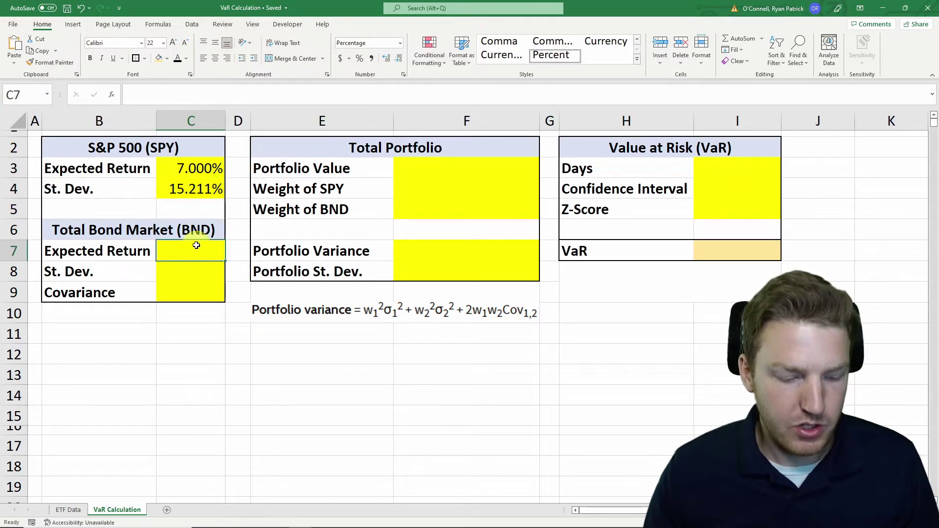
click(157, 230)
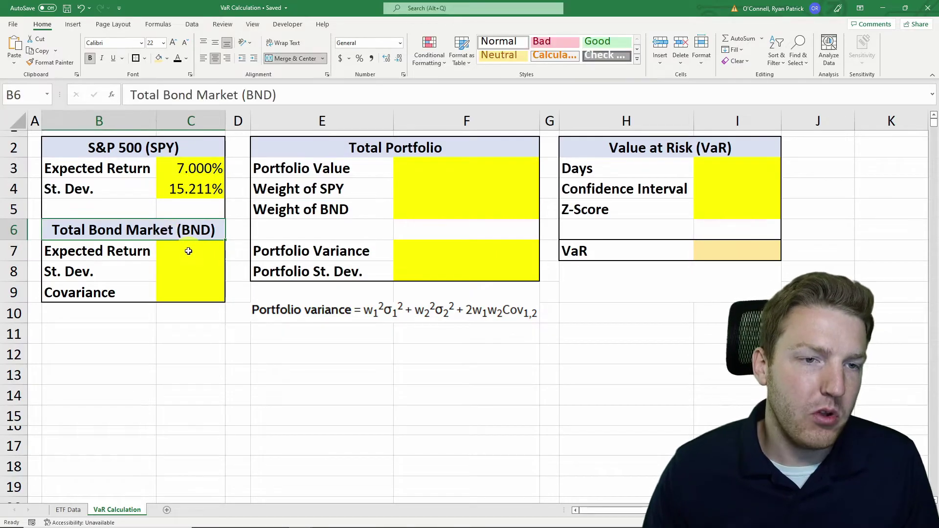
click(189, 249)
text(2)
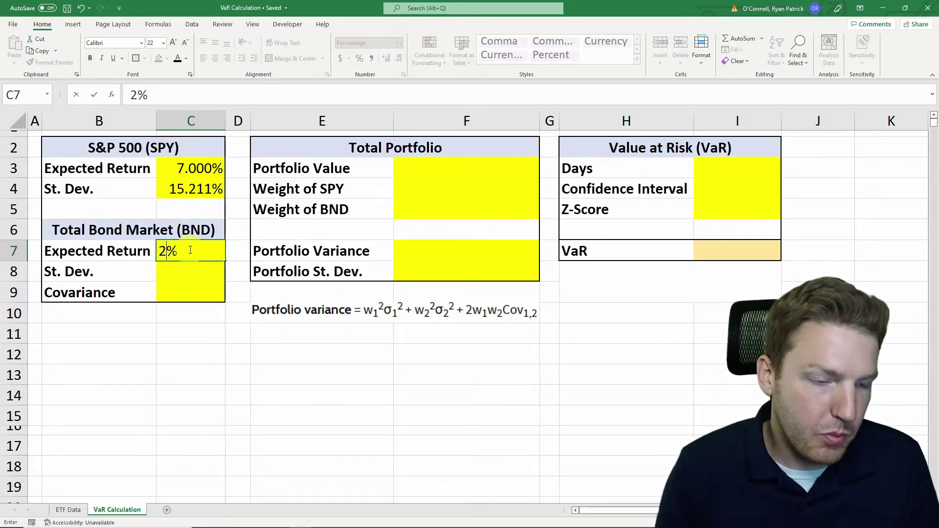
key(Return)
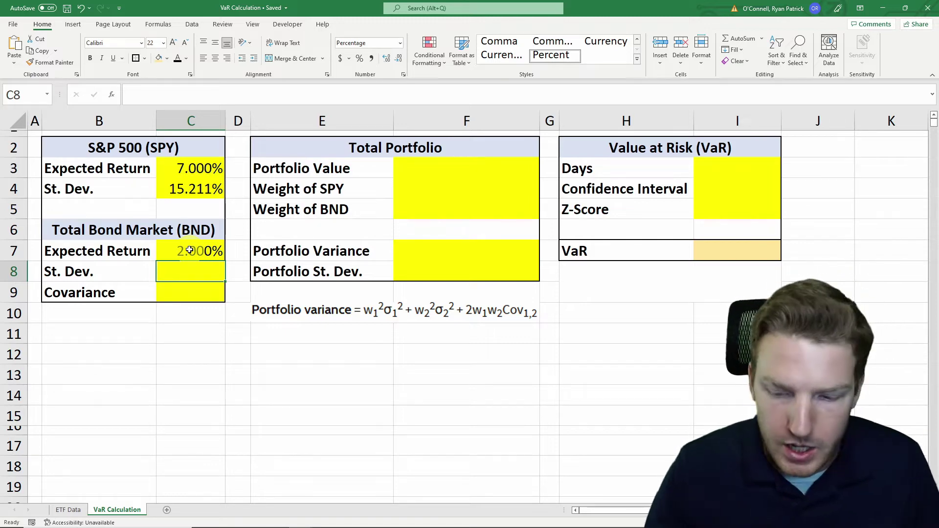
- Calculate the annualized BND standard deviation in C8 as =STDEV.S('ETF Data'!G3:G253)*(252^.5)
text(=std)
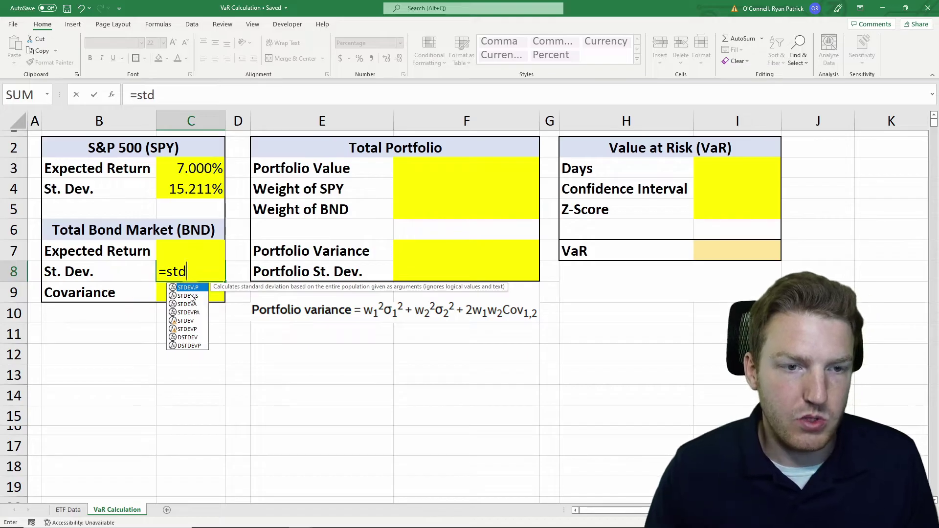
double_click(191, 296)
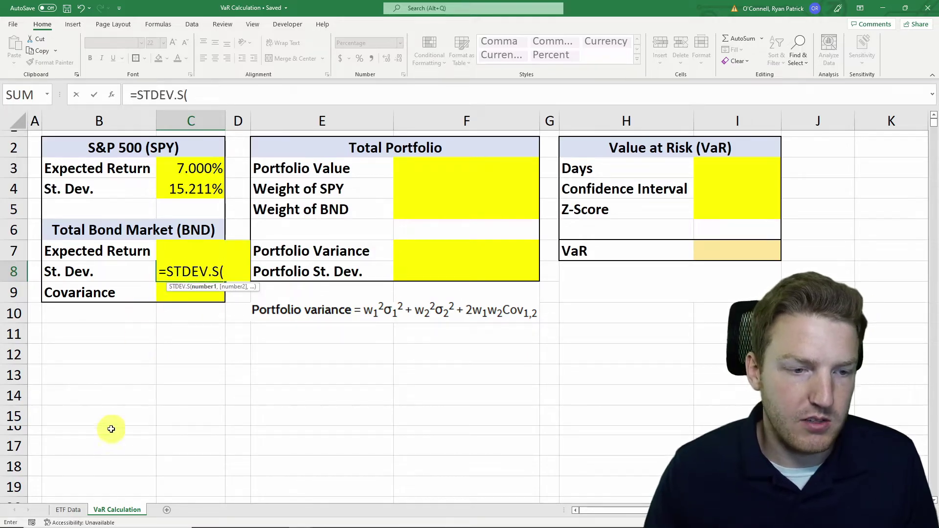
click(69, 509)
click(421, 198)
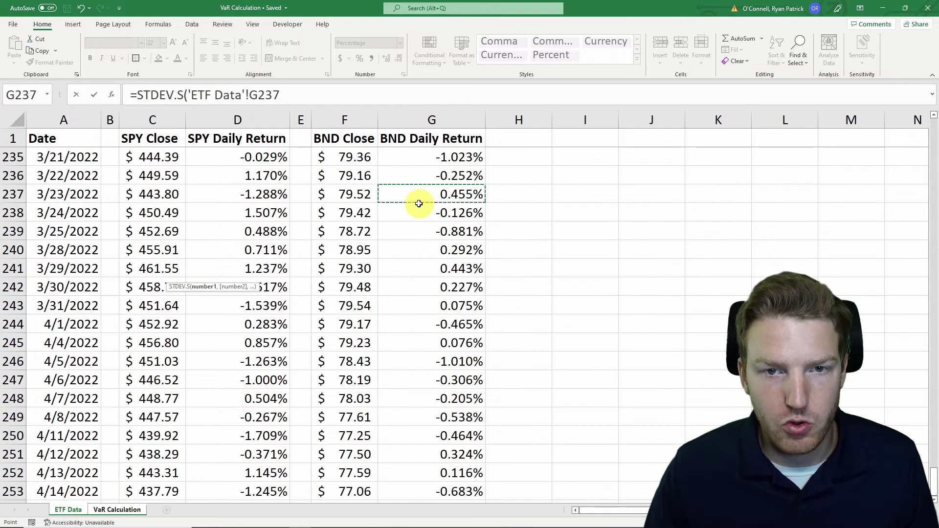
key(ctrl+Up)
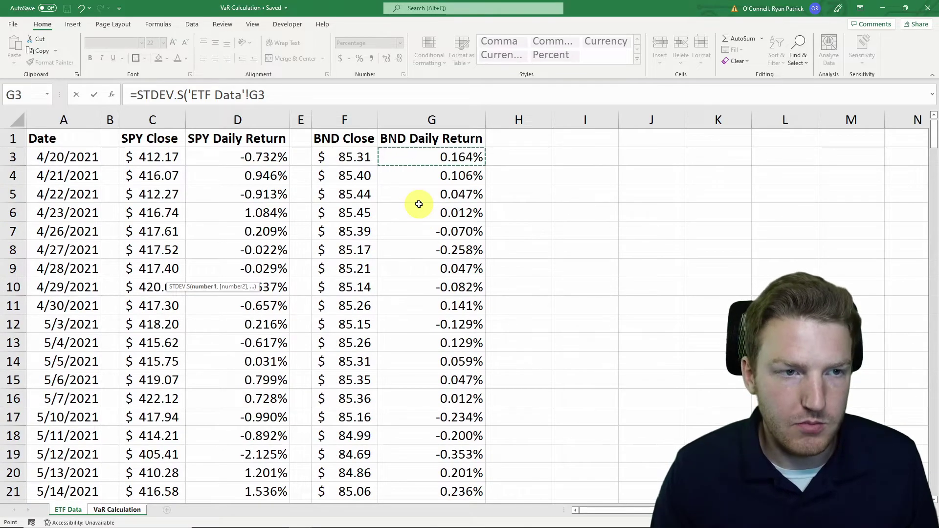
key(ctrl+shift+Down)
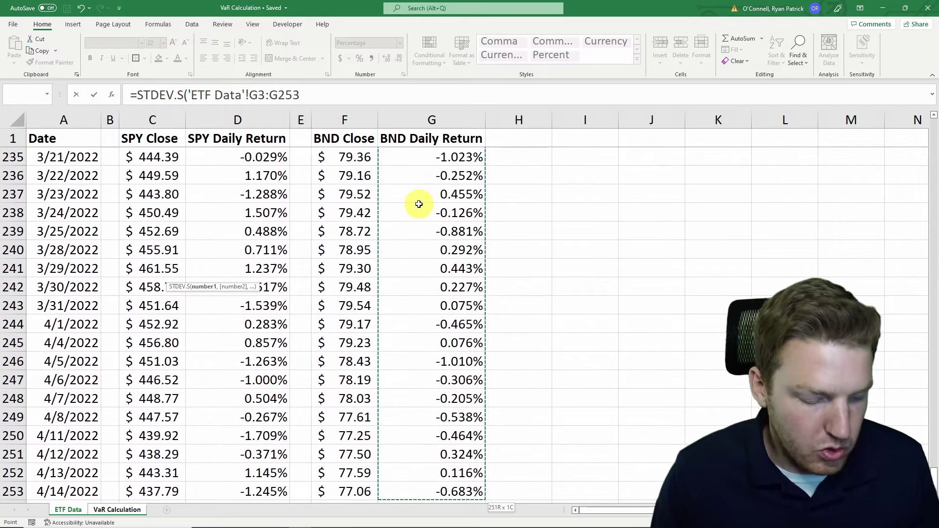
text()*(252^.5)
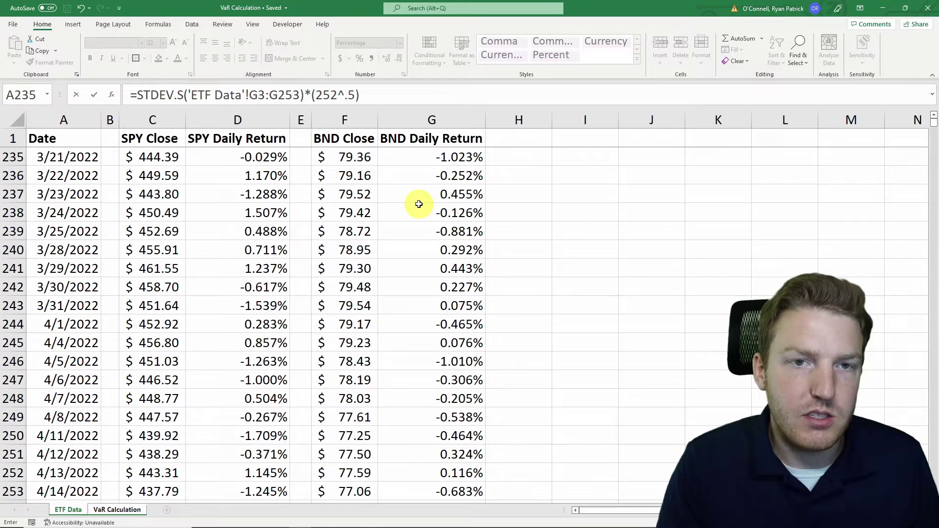
key(Return)
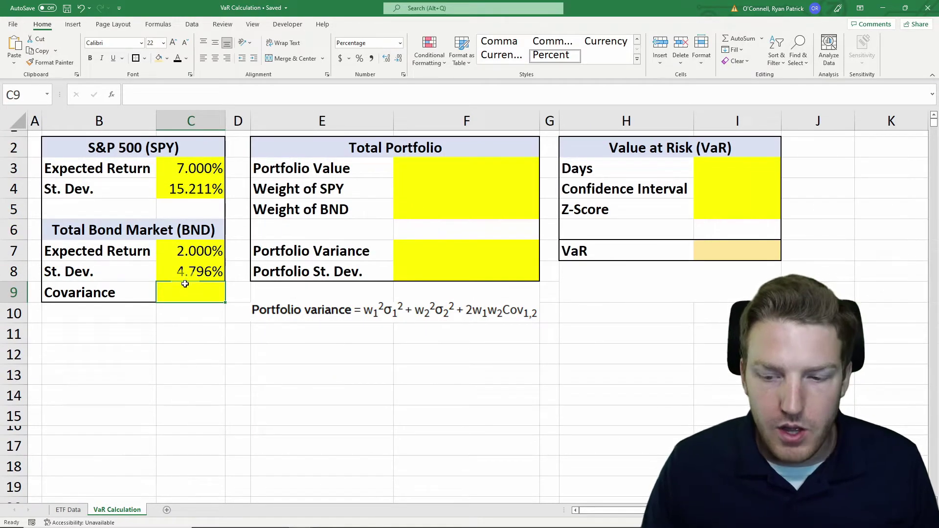
click(91, 291)
click(125, 146)
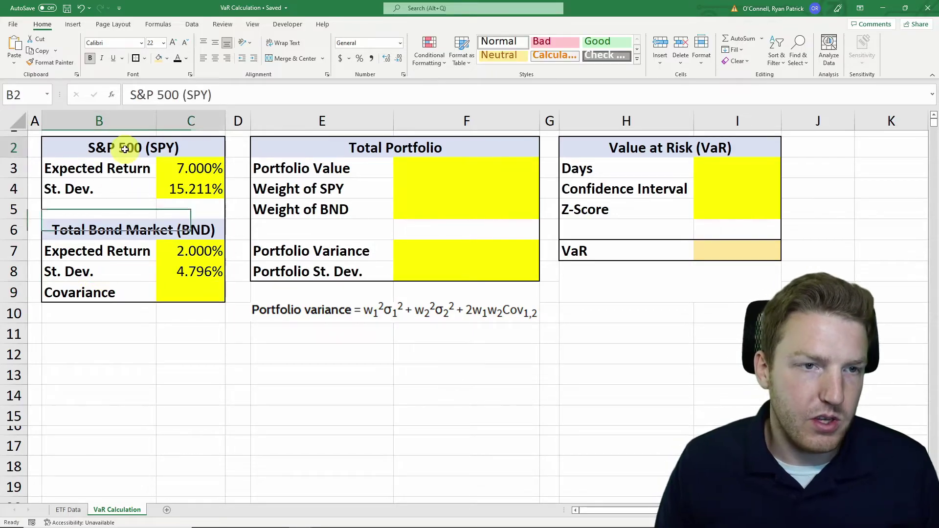
- Start a COVARIANCE.S formula in C9 with the SPY daily returns 'ETF Data'!D3:D253 as its first array
click(123, 235)
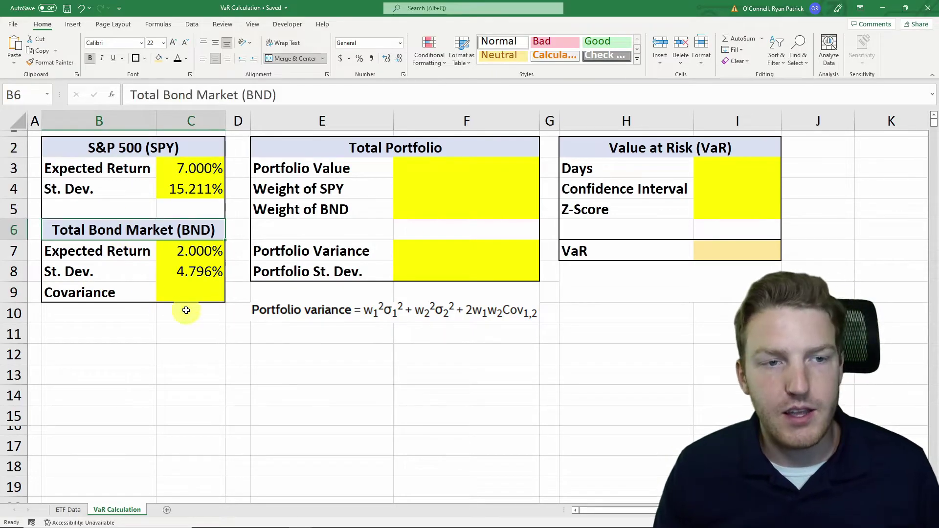
click(187, 291)
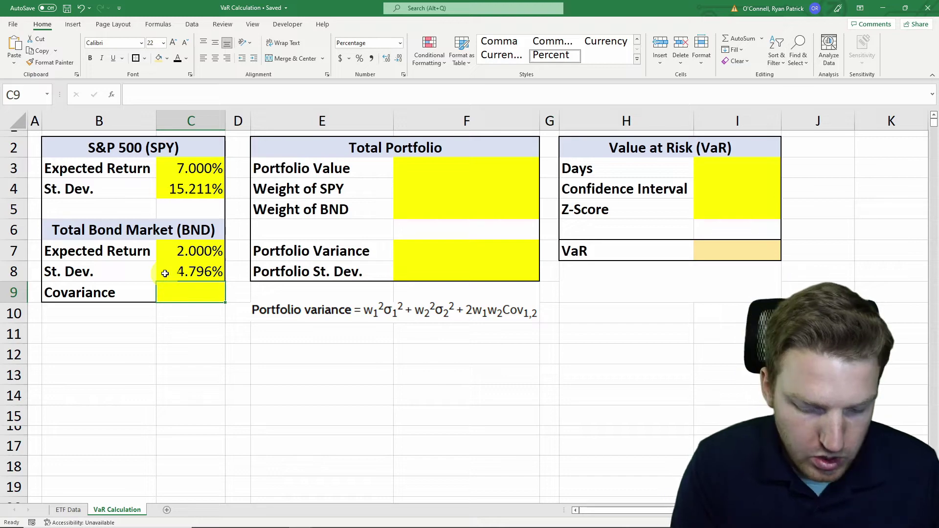
text(=cov)
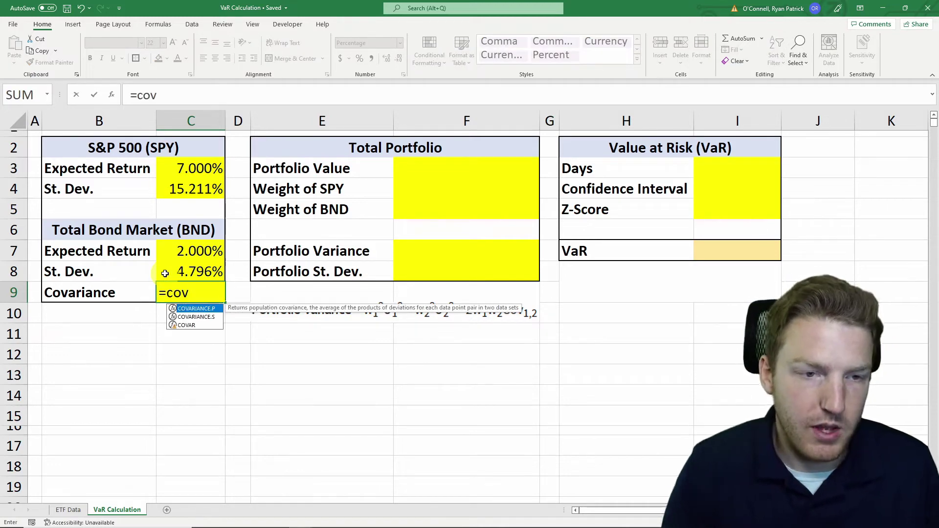
key(Down)
key(Tab)
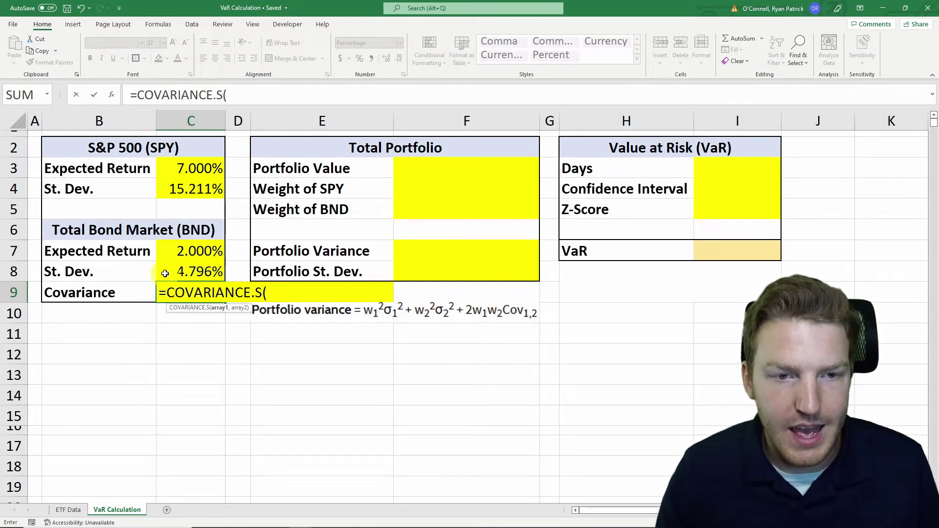
click(67, 510)
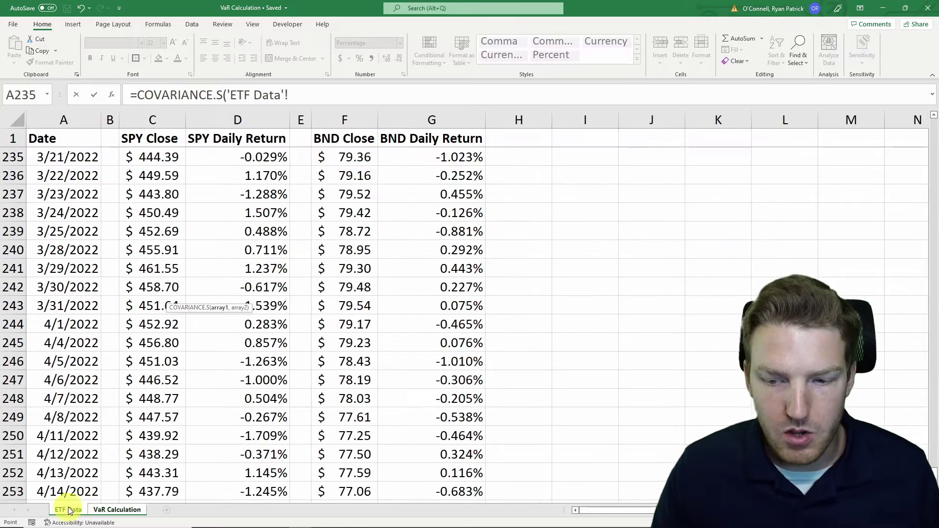
click(238, 176)
key(ctrl+Up)
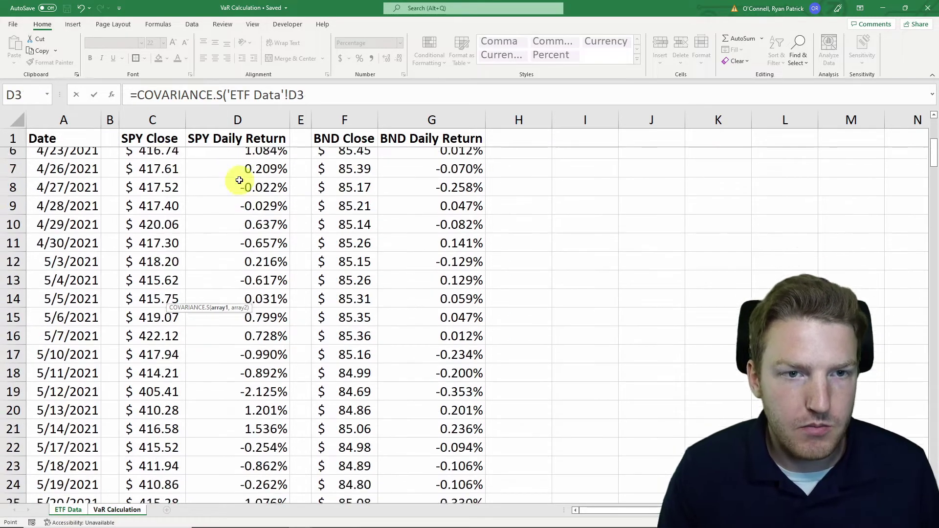
key(ctrl+shift+Down)
text(,)
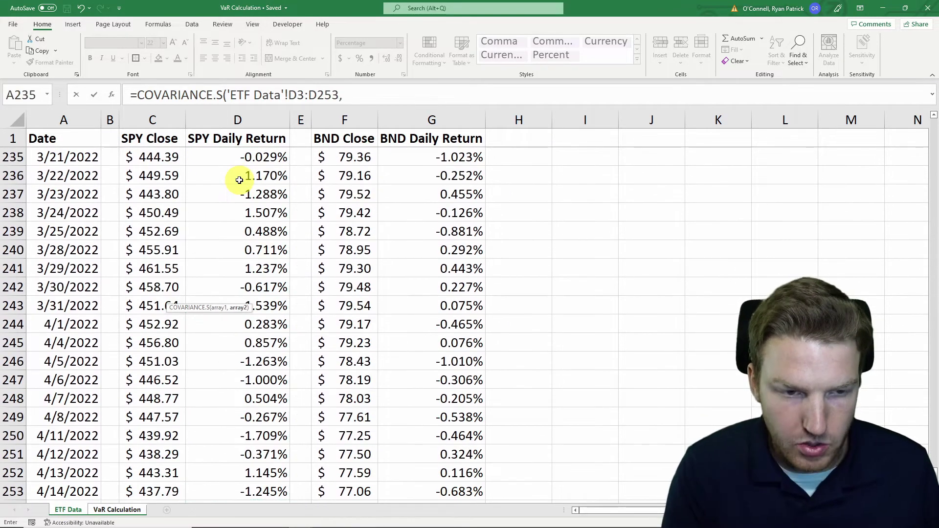
- Complete the C9 covariance formula with the BND daily returns 'ETF Data'!G3:G253 as its second array
click(430, 231)
key(ctrl+Up)
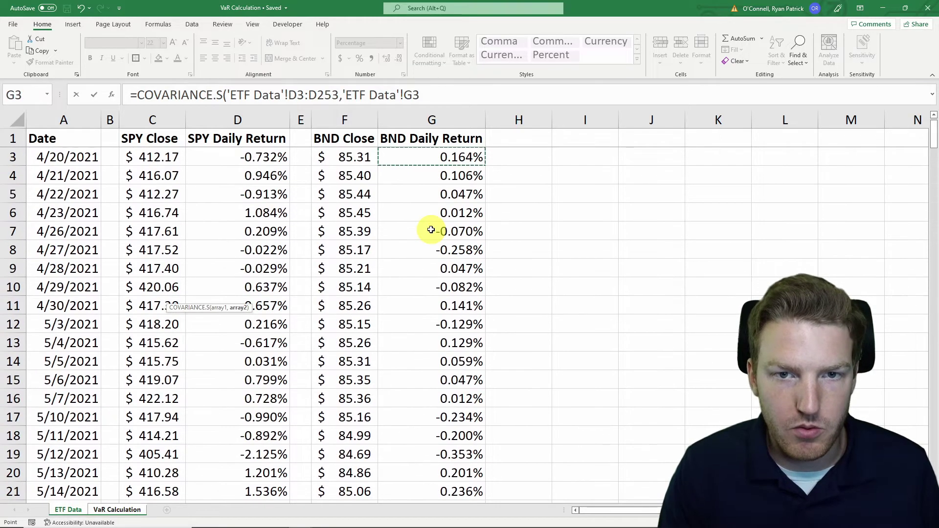
key(ctrl+shift+Down)
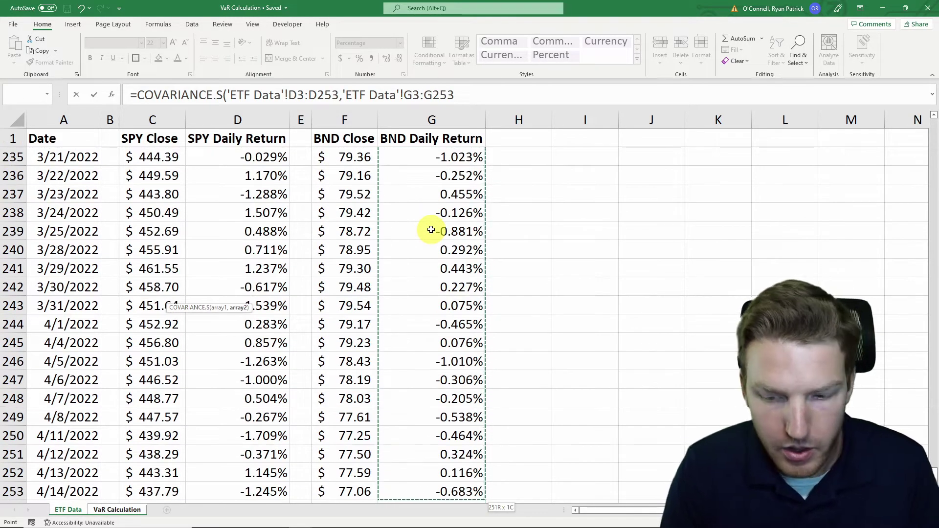
text())
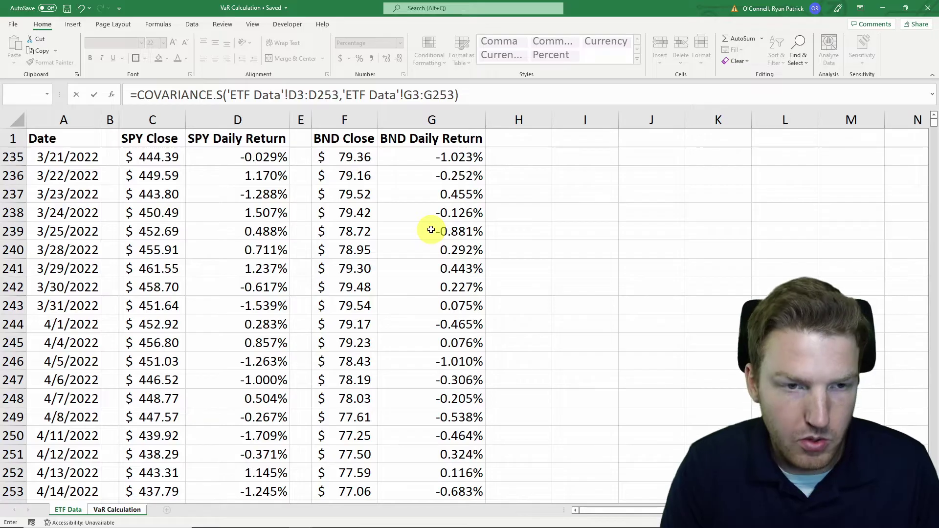
key(Return)
- Annualize the covariance in C9 by appending *252 to its formula
click(198, 287)
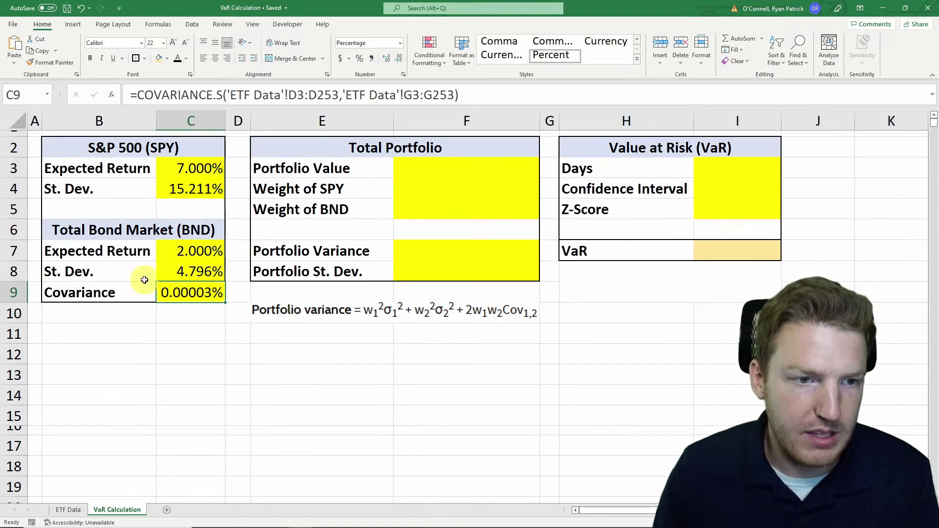
click(479, 95)
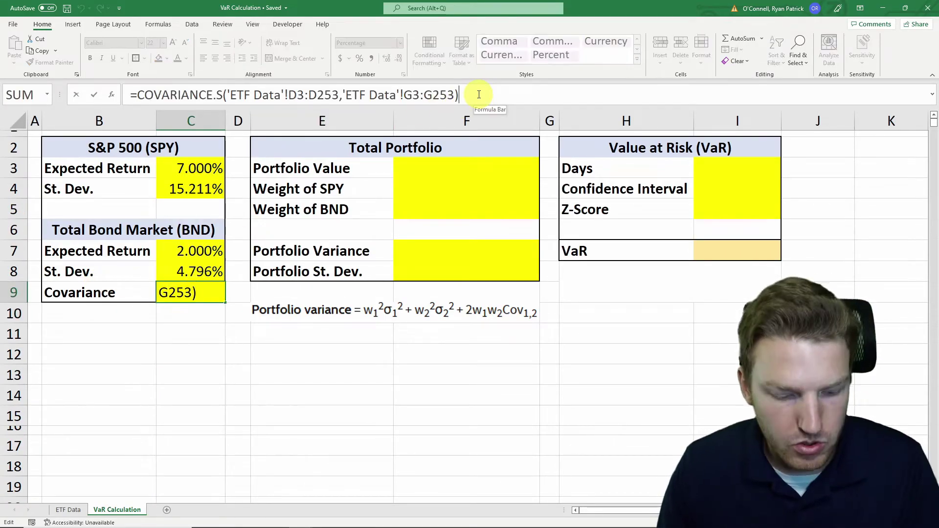
text(*25)
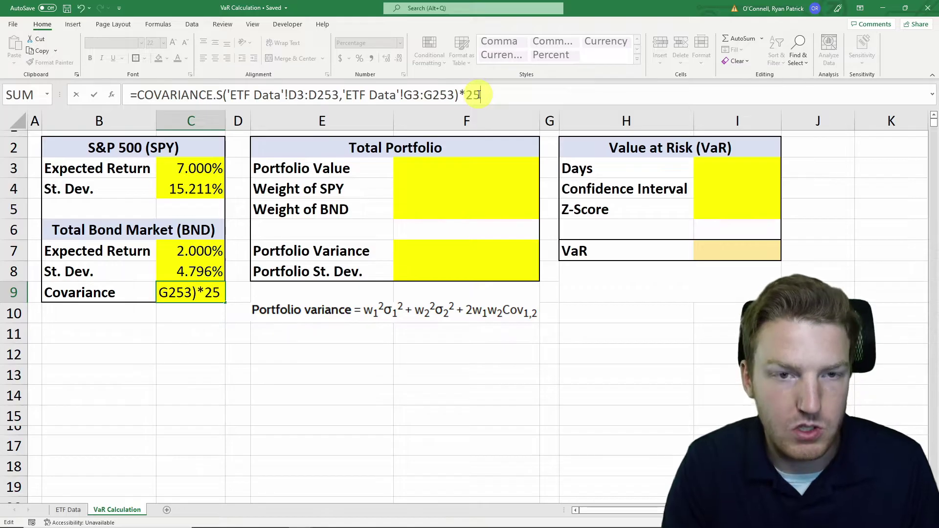
text(2)
key(Return)
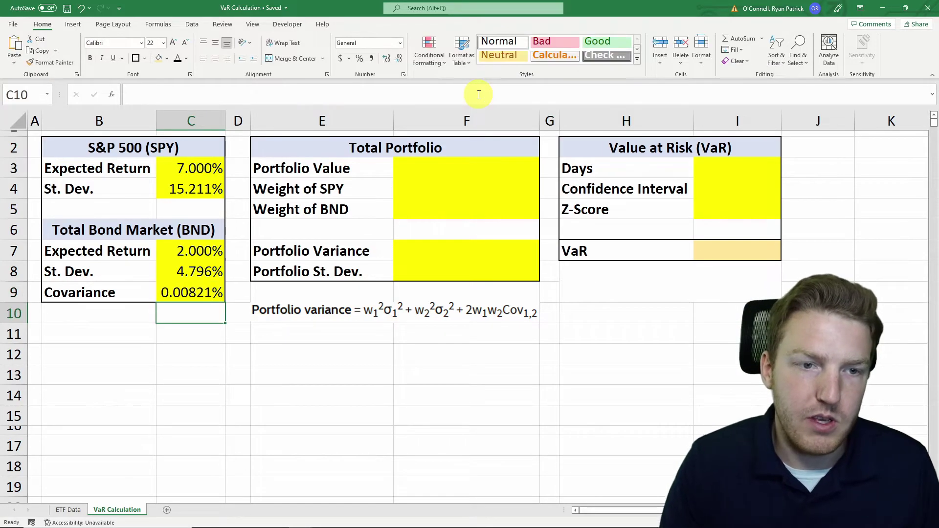
- Set the portfolio value in F3 to 100,000 and the weight of SPY in F4 to 60%
click(434, 164)
drag(283, 167, 457, 167)
click(458, 167)
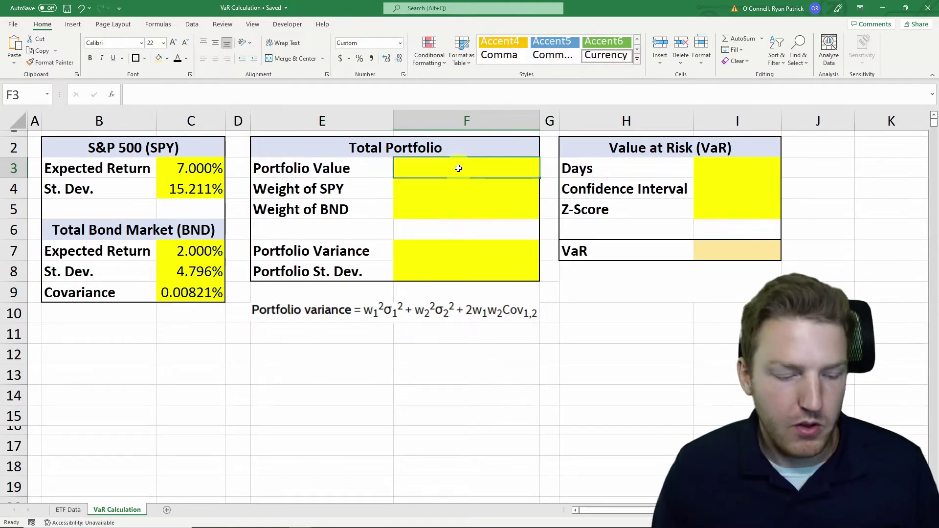
text(100,00)
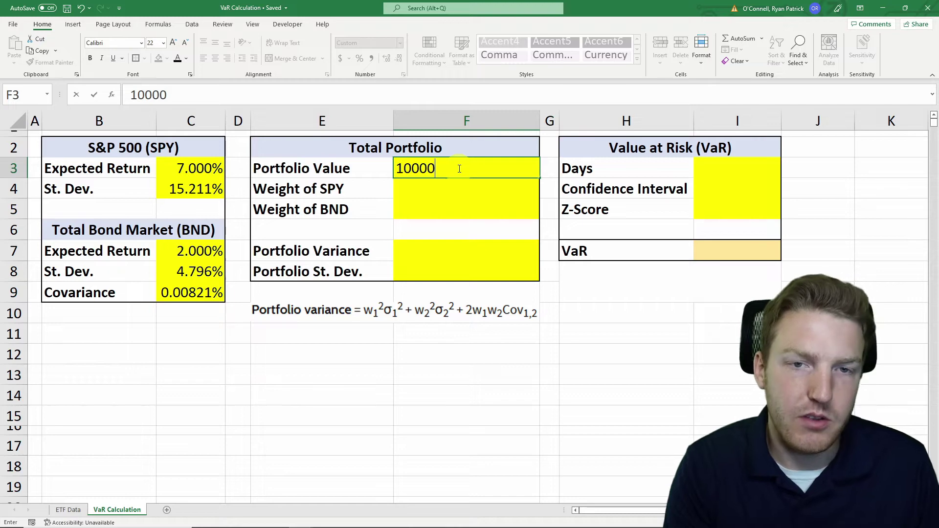
text(0)
key(Return)
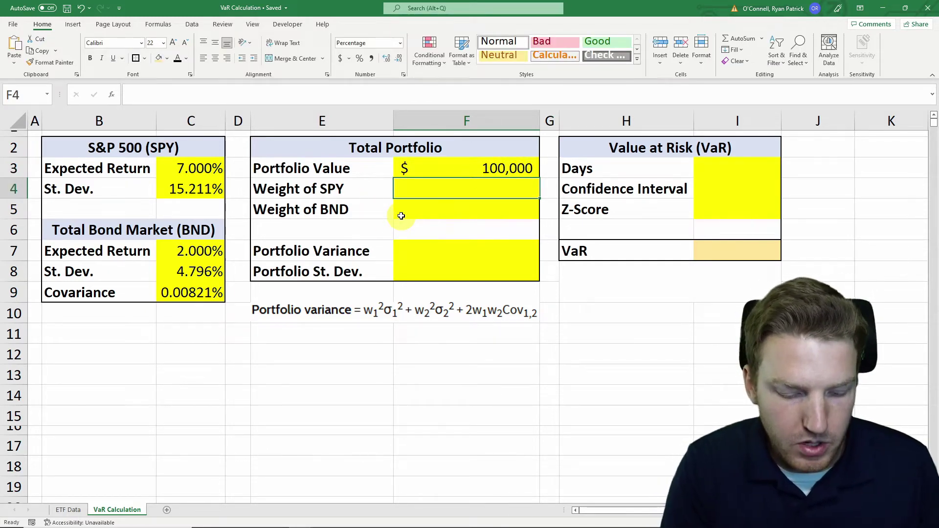
text(60)
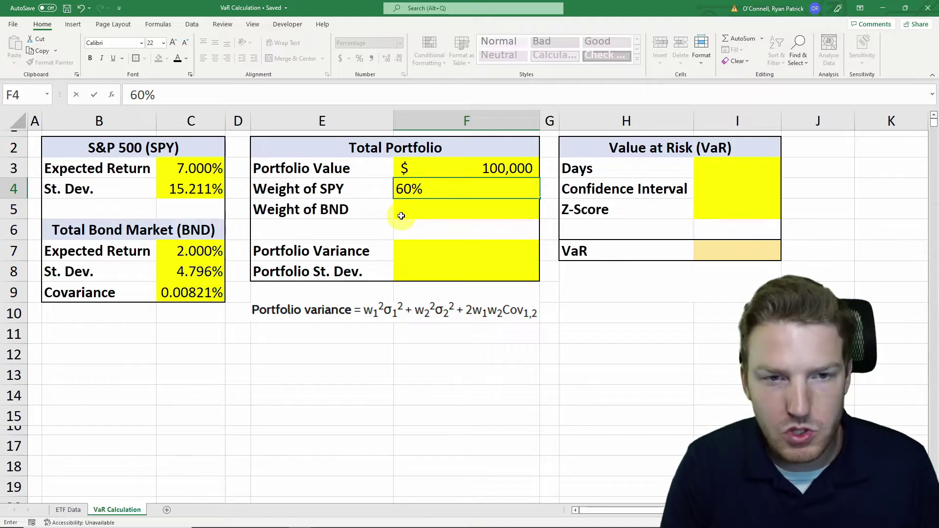
key(Return)
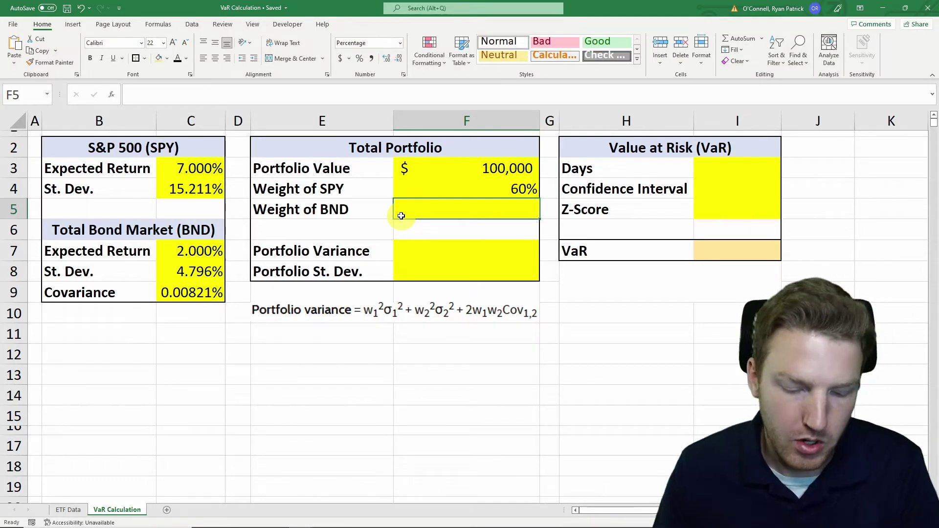
- Calculate the weight of BND in F5 with the formula =1-F4
text(=)
key(Up)
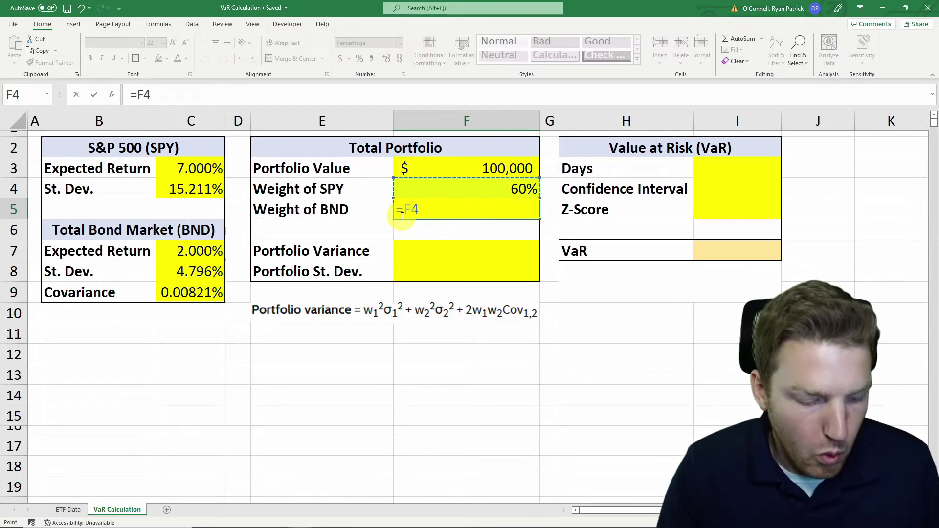
text(1)
key(BackSpace)
key(BackSpace)
key(BackSpace)
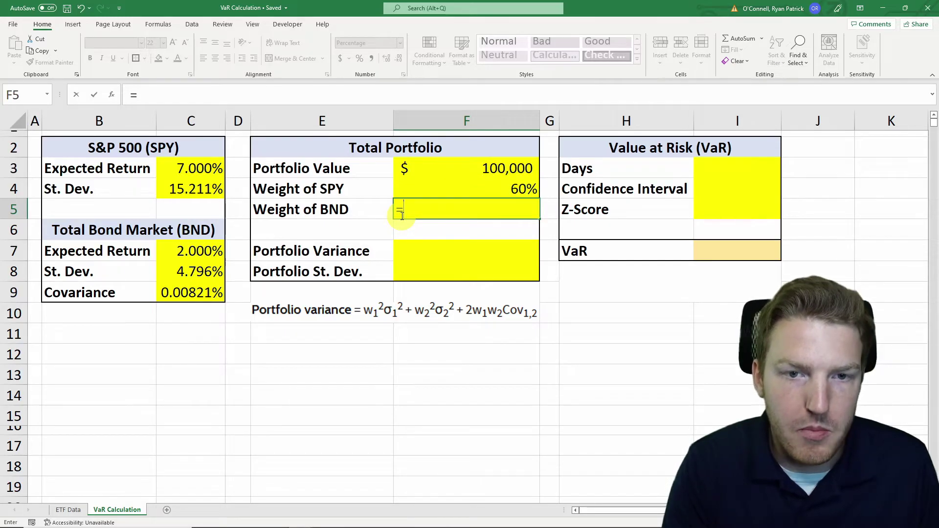
text(1-)
key(Up)
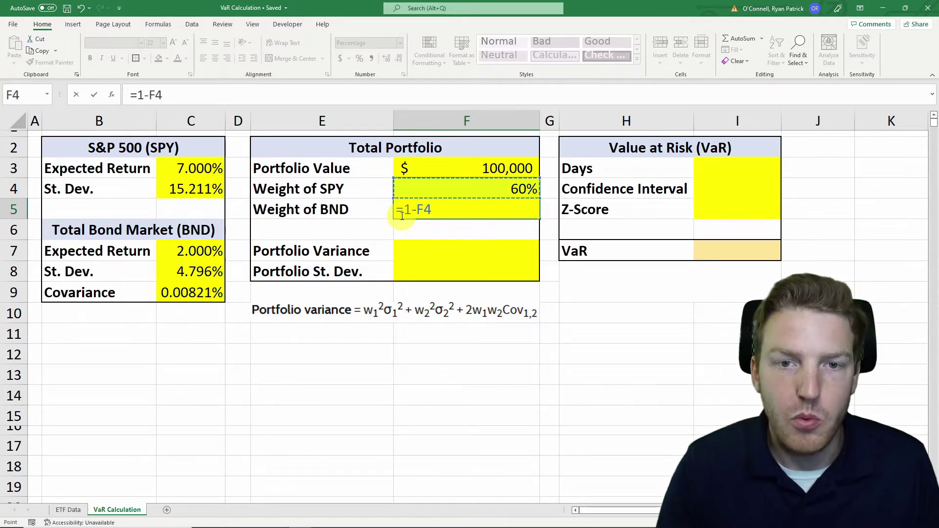
key(Return)
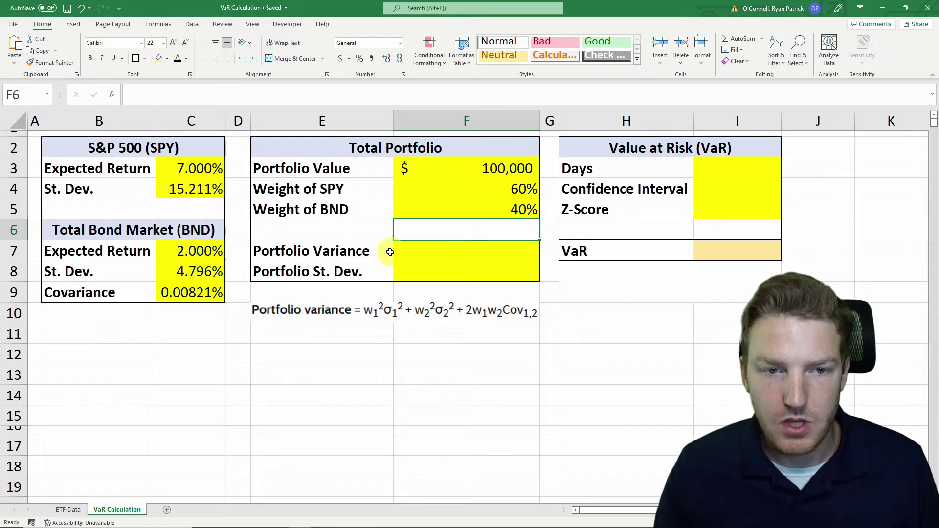
- Start the portfolio variance formula in F7 with the SPY term =F4^2*C4^2+, following the variance equation below the table
click(363, 254)
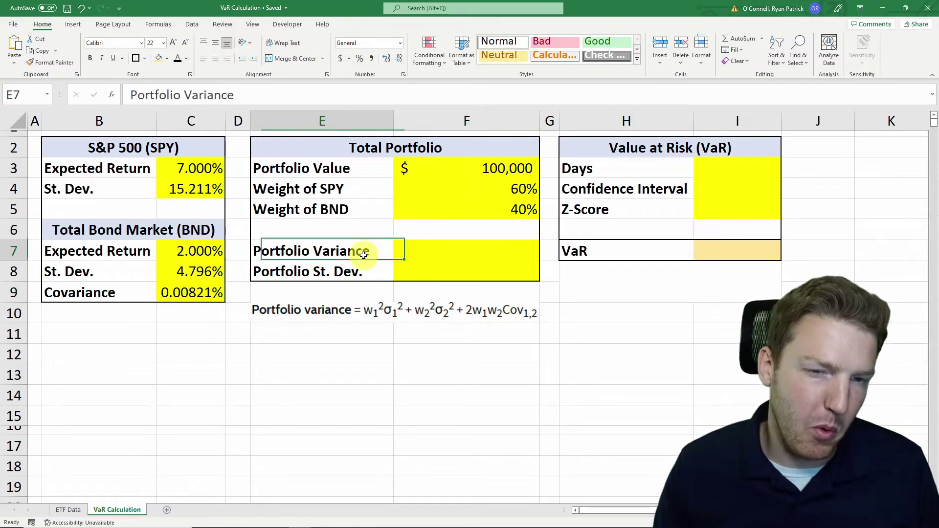
click(357, 309)
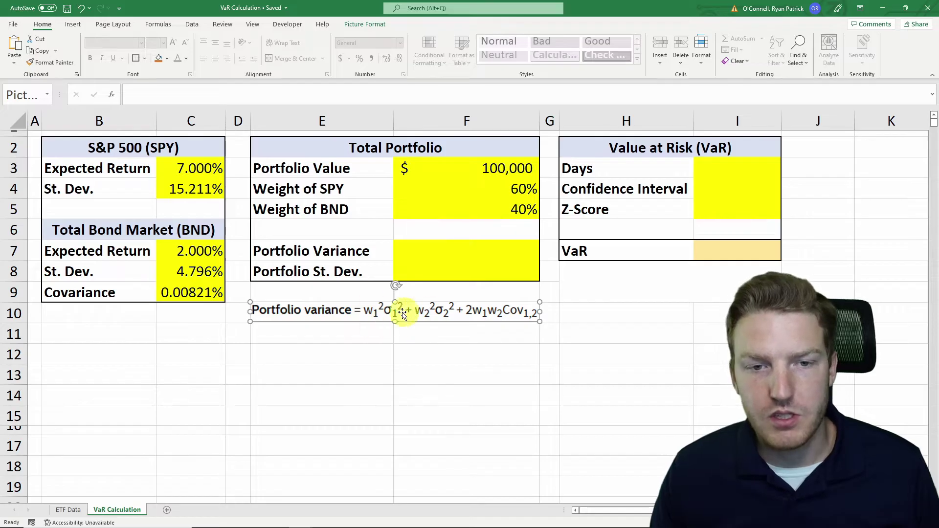
click(416, 250)
text(=)
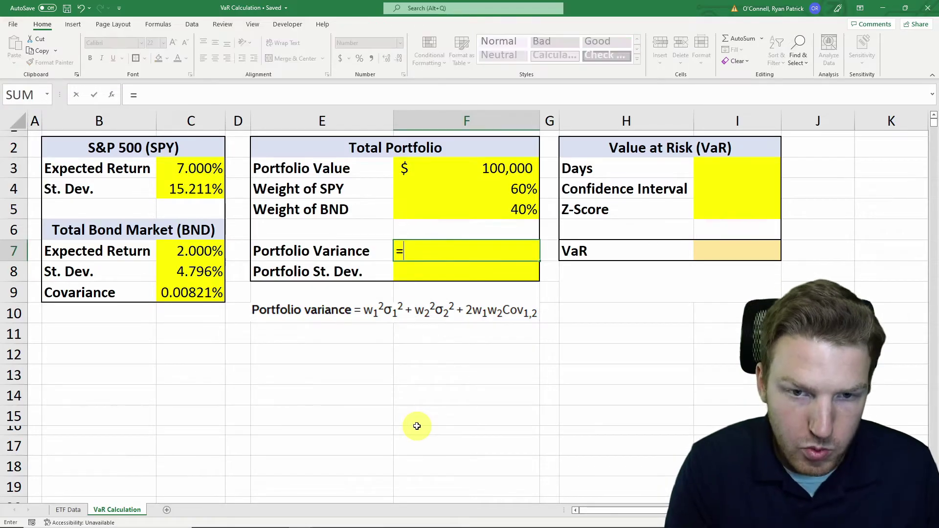
click(483, 186)
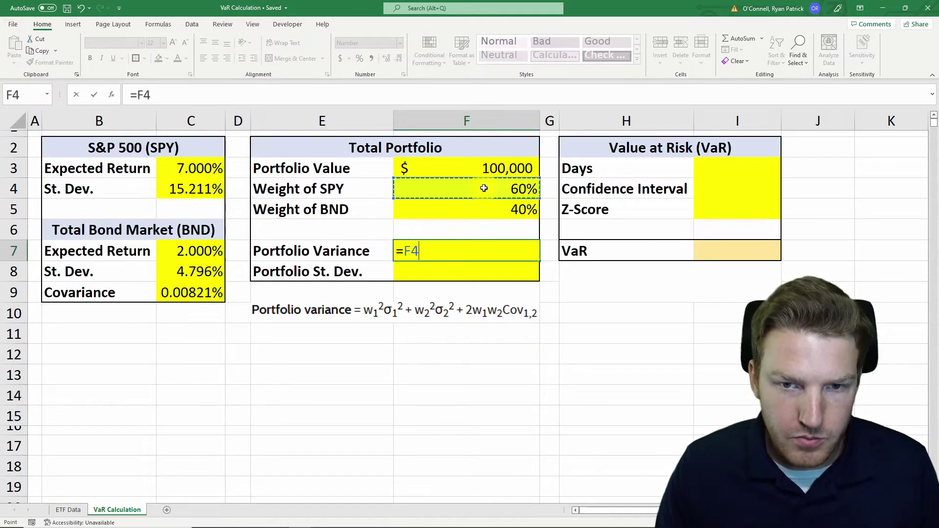
text(^1*)
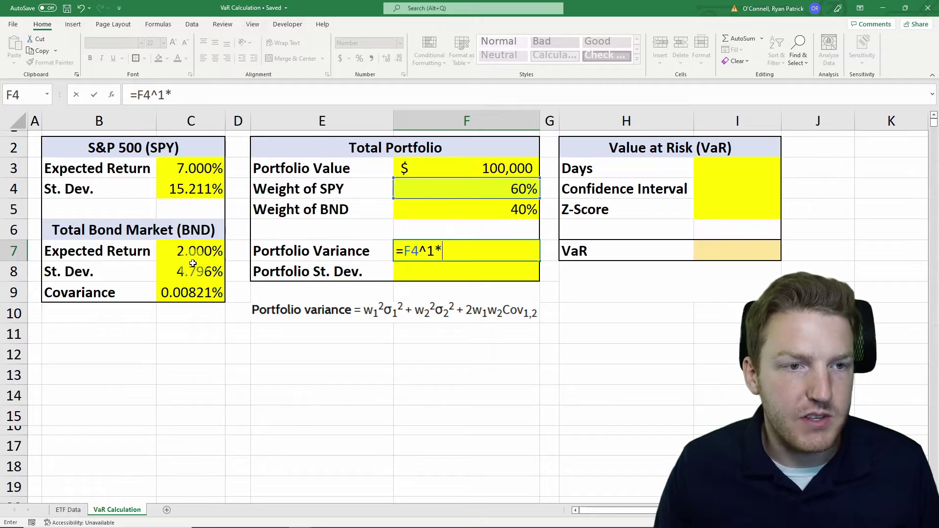
click(180, 272)
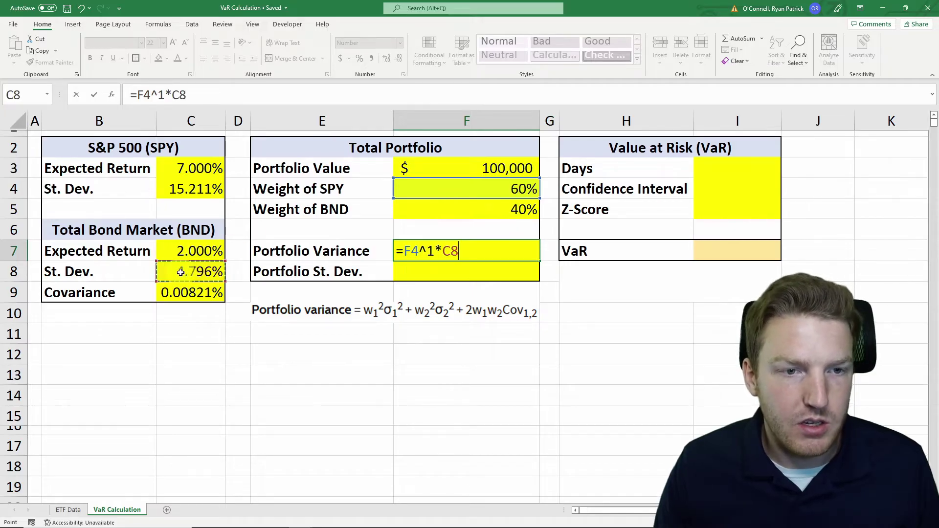
click(178, 188)
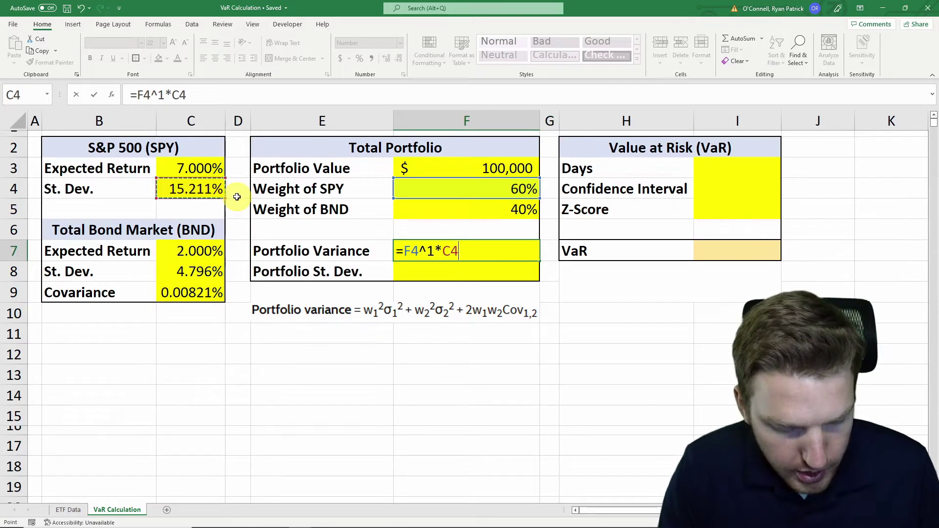
text(^2)
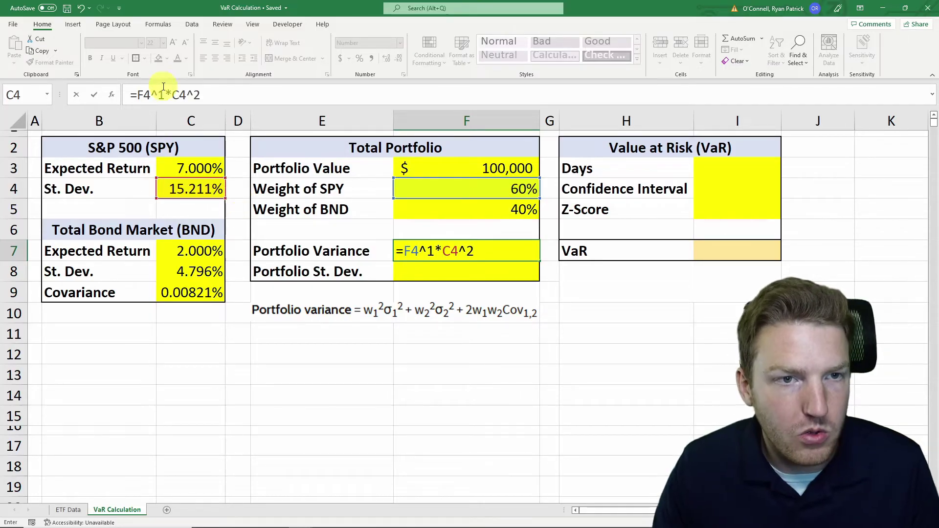
click(164, 93)
key(BackSpace)
text(2)
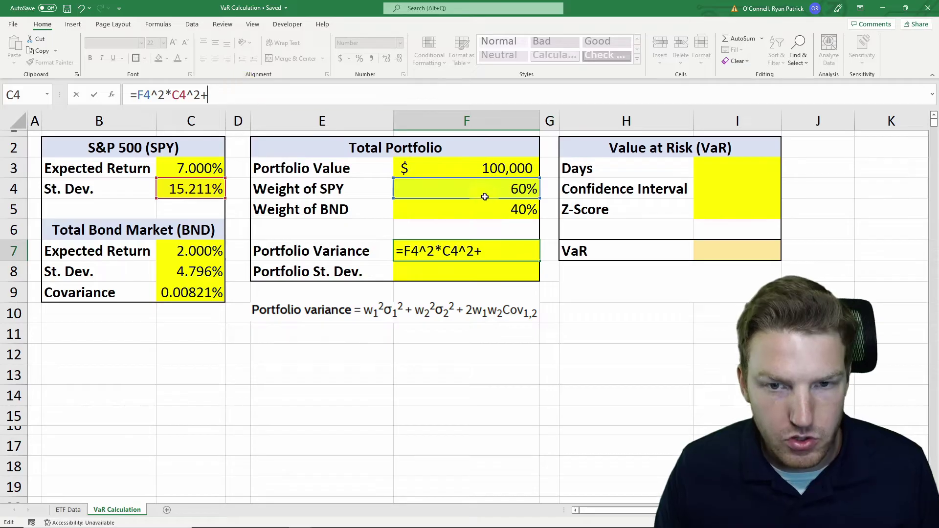
- Extend the portfolio variance formula in F7 with the BND term F5^2*C8^2+
click(403, 216)
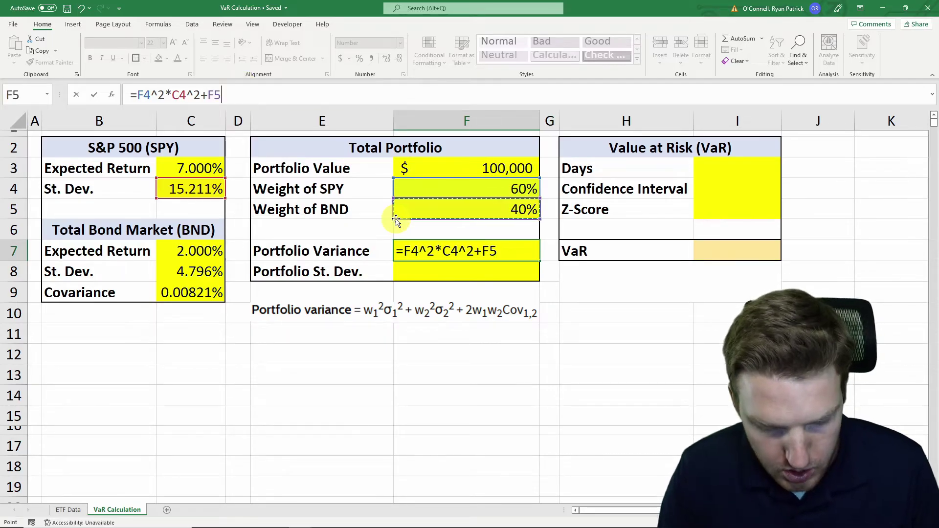
text(^2*)
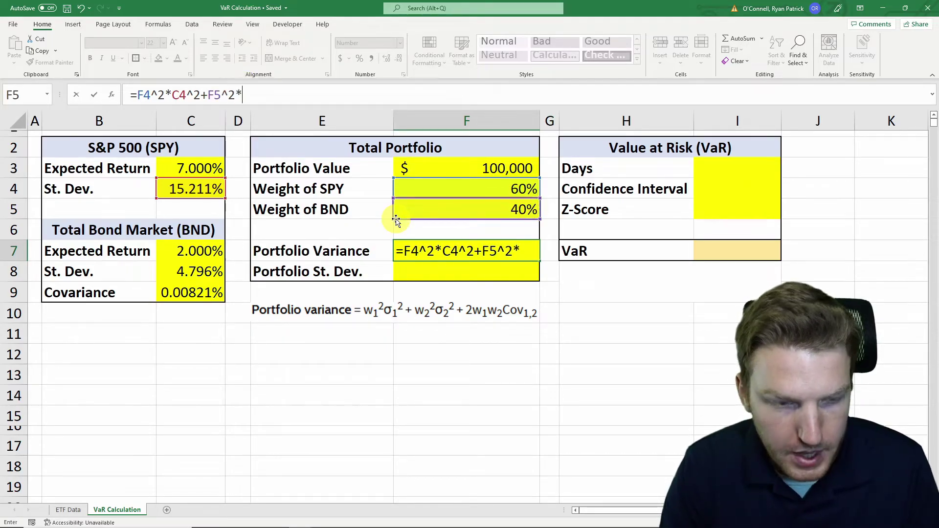
click(203, 272)
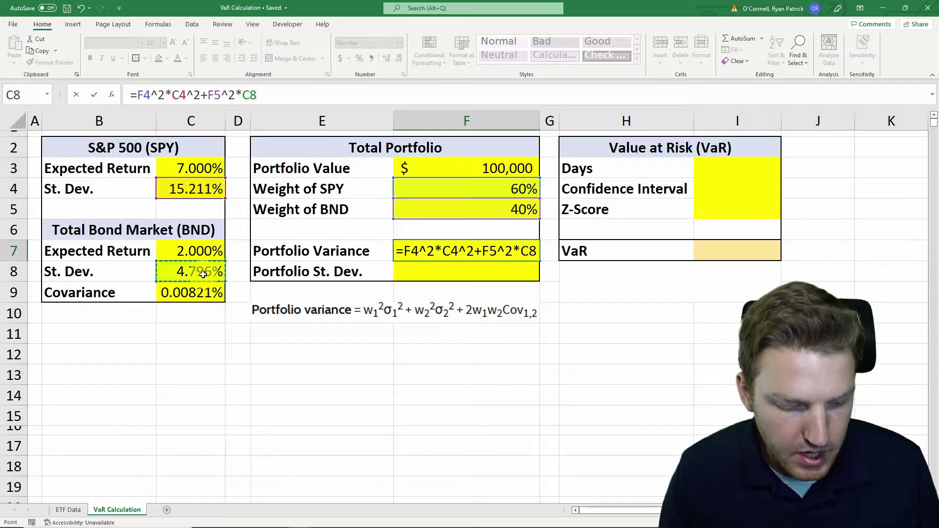
text(^2)
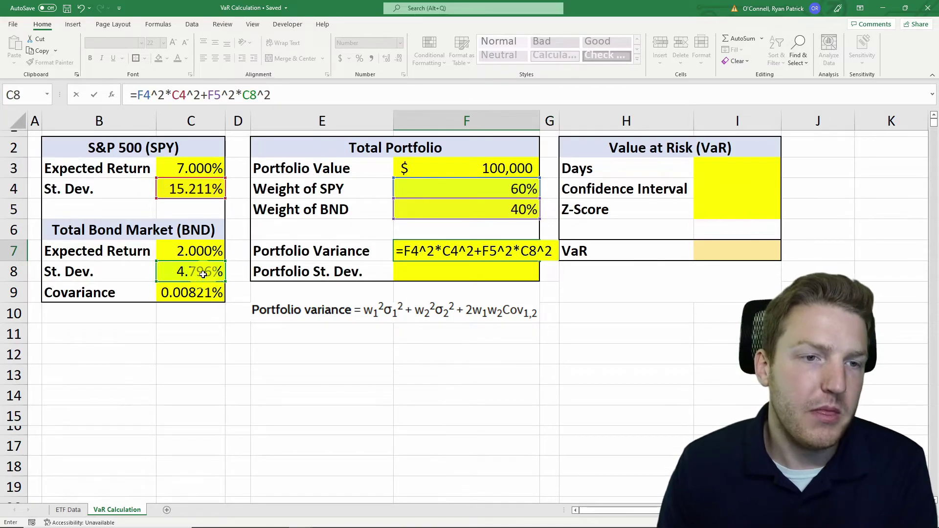
text(+)
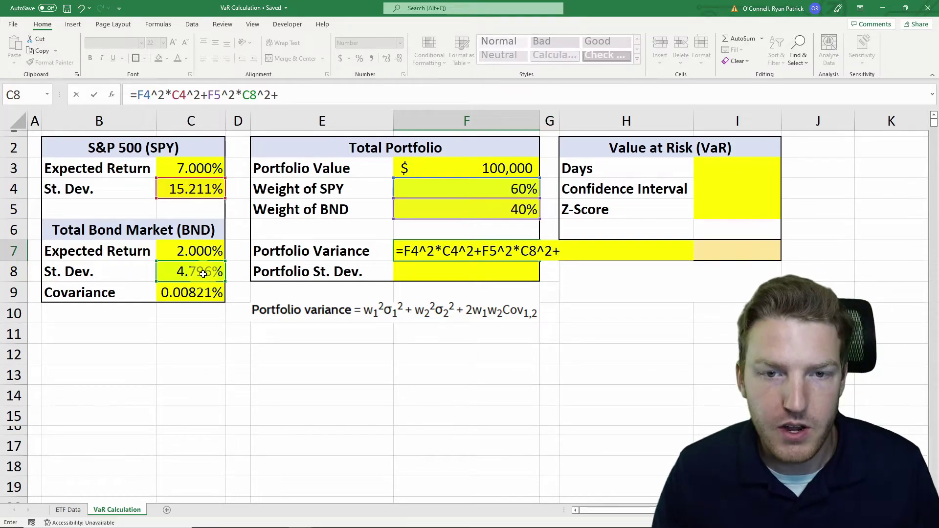
- Complete the portfolio variance formula in F7 with the covariance term 2*F4*F5*C9
text(2*)
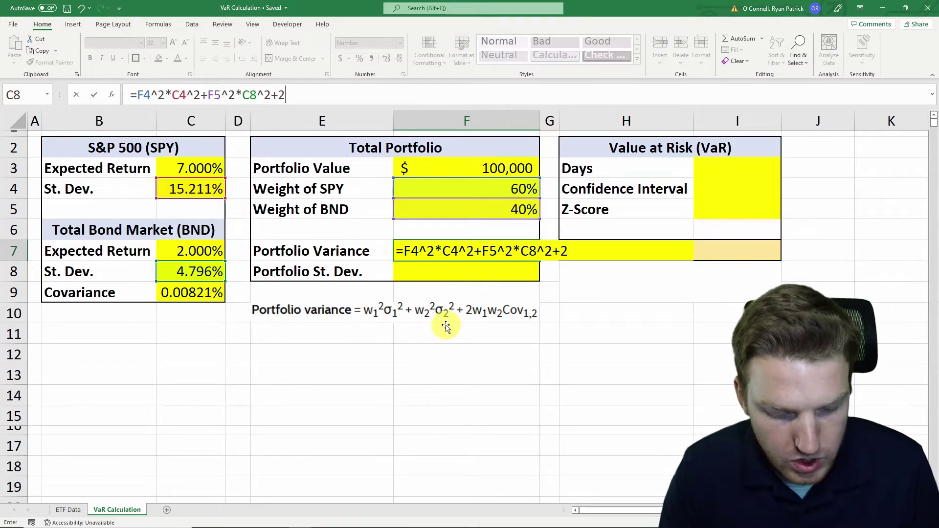
click(499, 188)
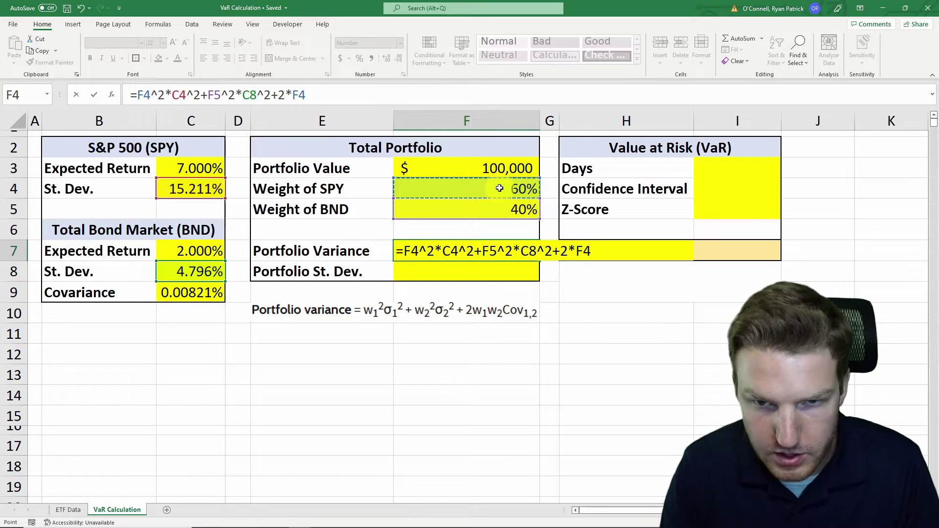
text(*)
click(494, 209)
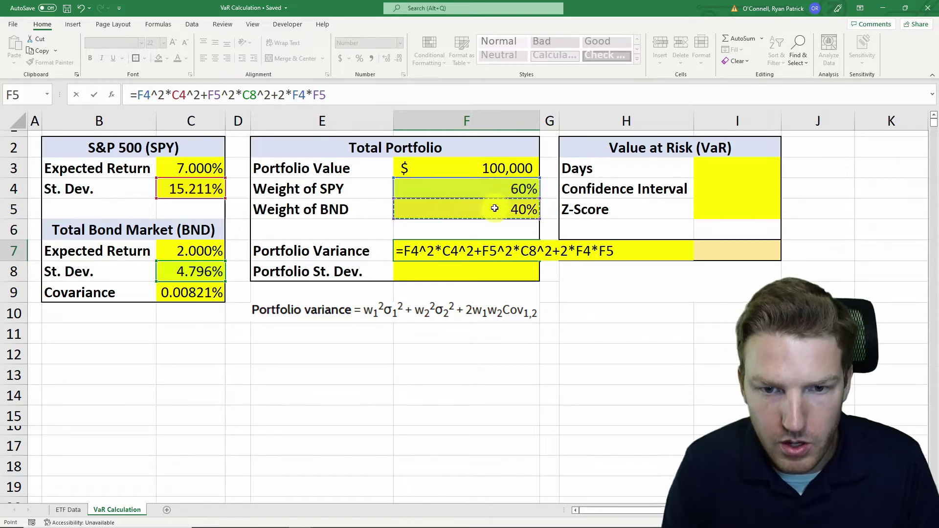
text(*)
click(206, 293)
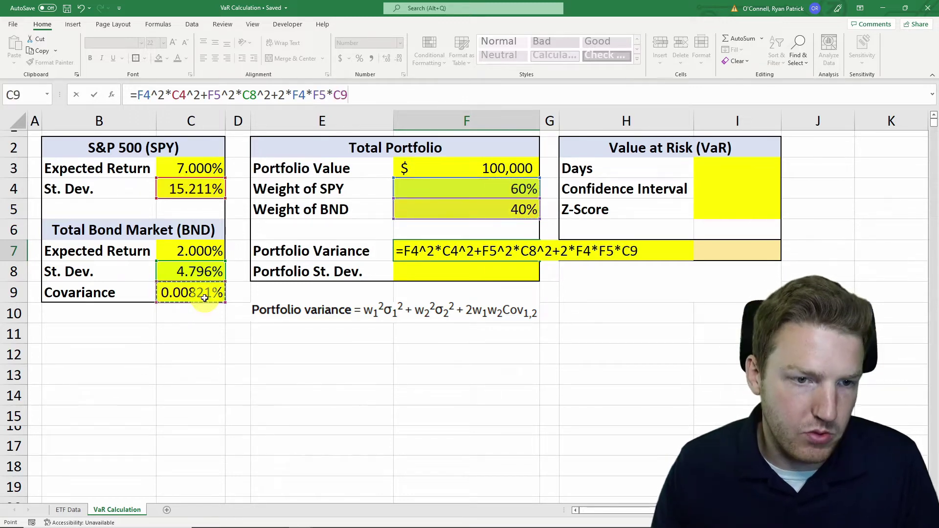
key(Return)
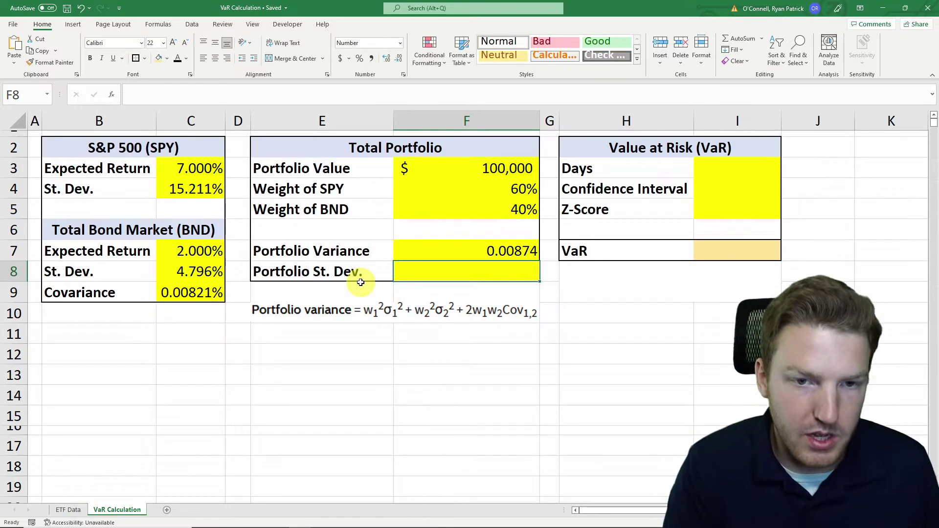
- Calculate the portfolio standard deviation in F8 with the formula =F7^0.5
text(=)
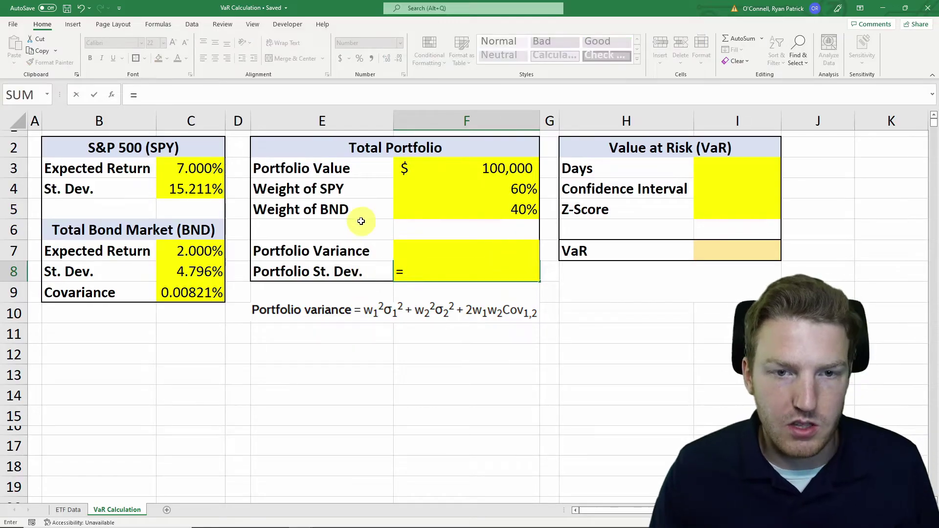
key(Up)
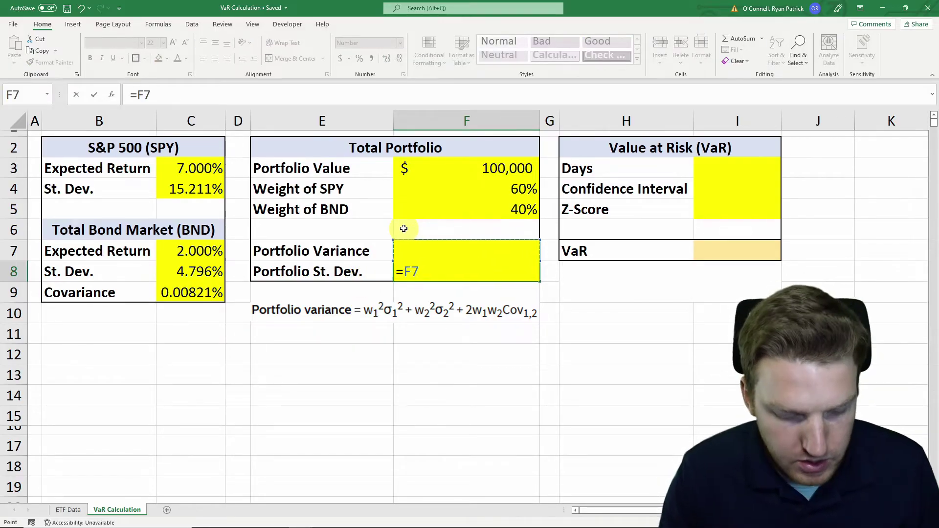
text(^.)
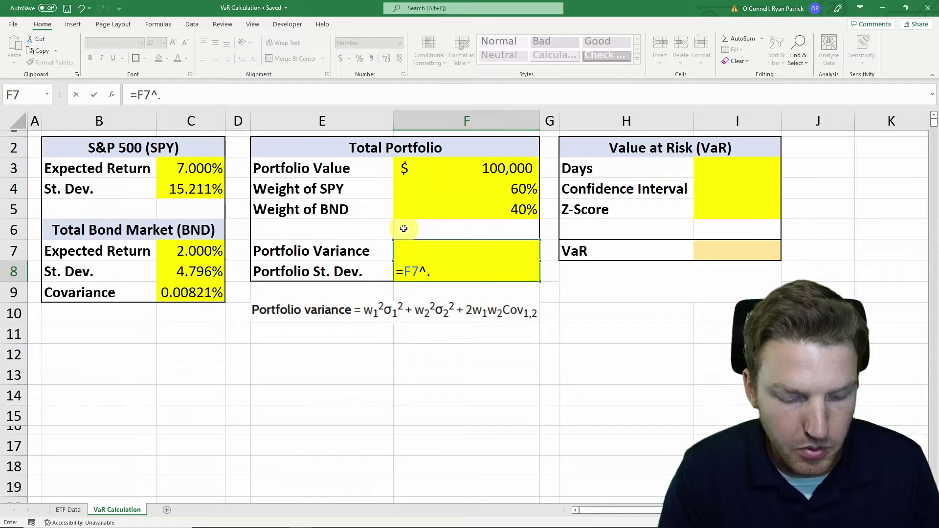
text(5)
key(Return)
click(508, 273)
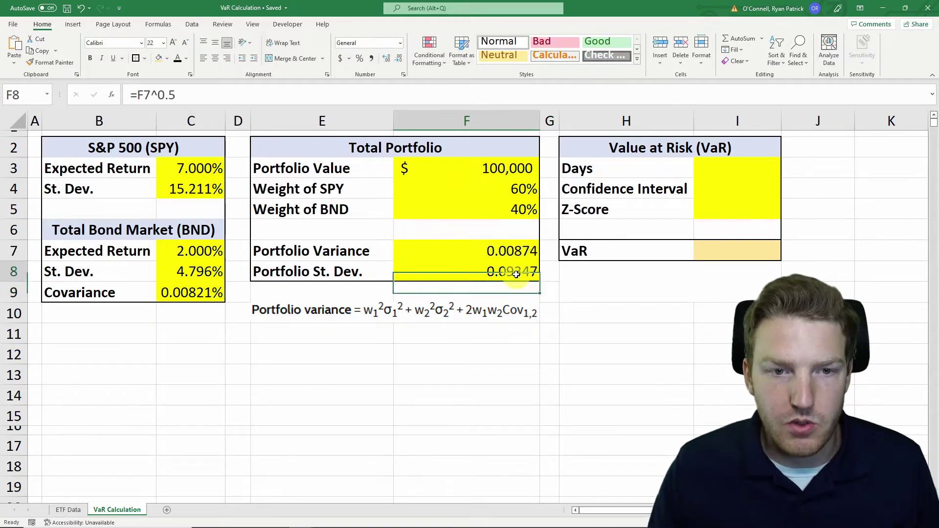
- Set the number of days in I3 of the Monte Carlo Method sheet's Value at Risk table to 20
click(726, 167)
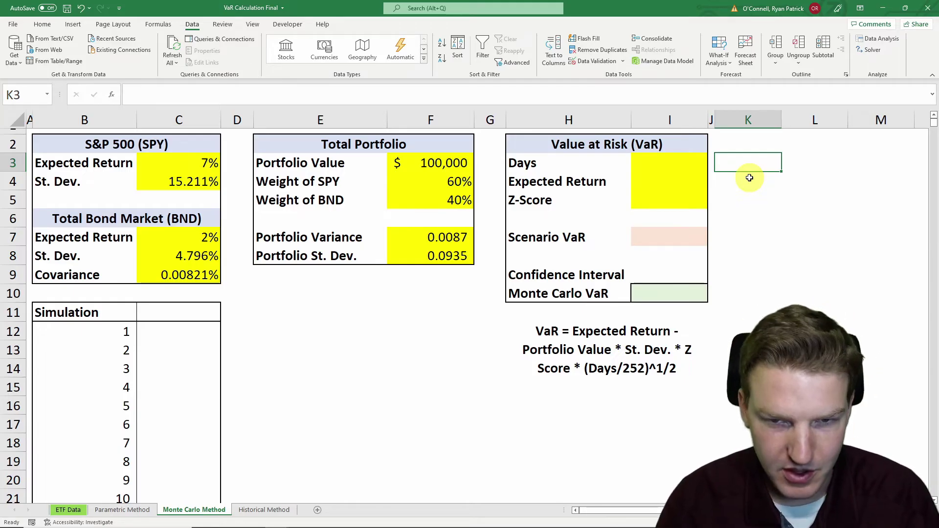
drag(562, 163, 651, 166)
click(651, 165)
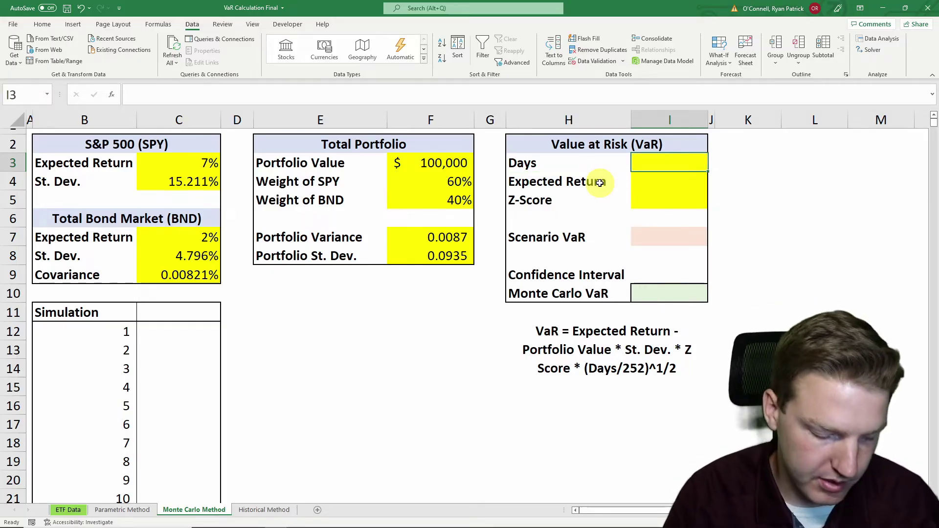
text(20)
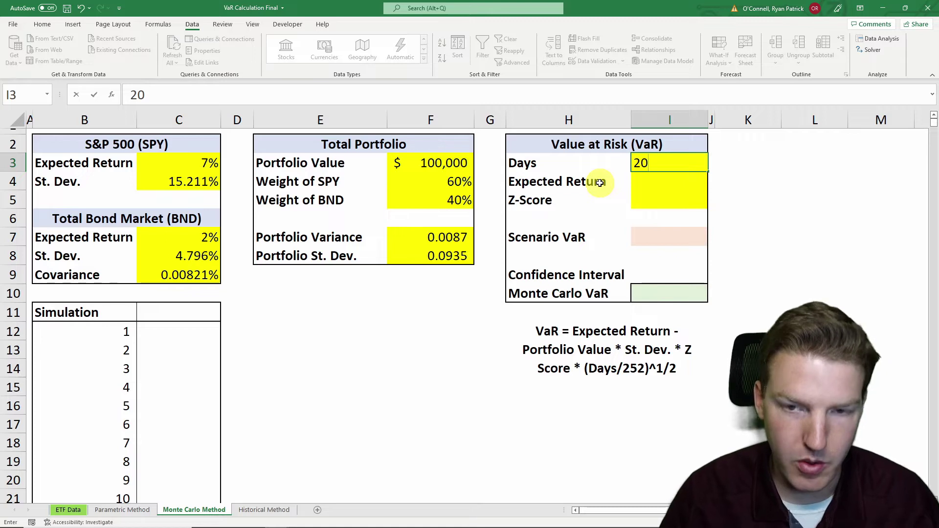
key(Return)
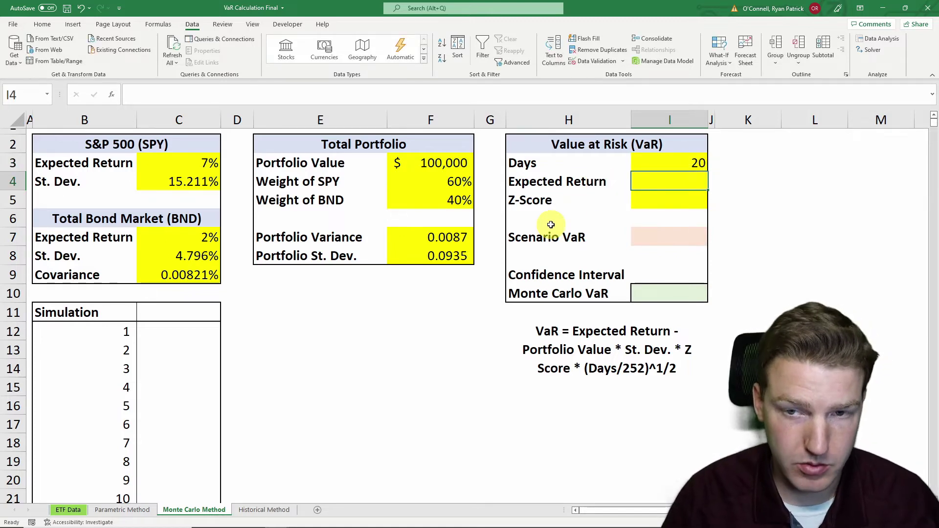
- Start the expected return formula in I4 with the portfolio value and the weighted SPY return as =(F3((C3*F4)+
text(=)
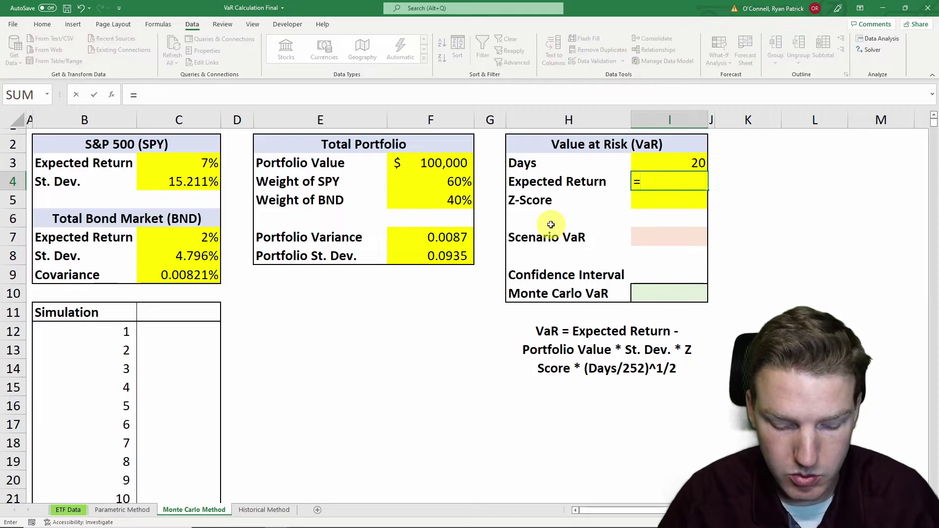
text(()
click(439, 164)
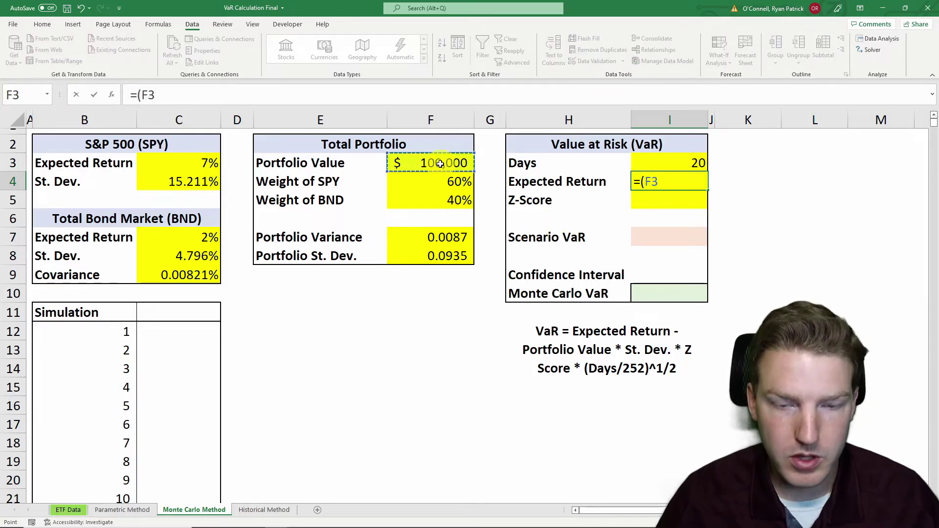
text((()
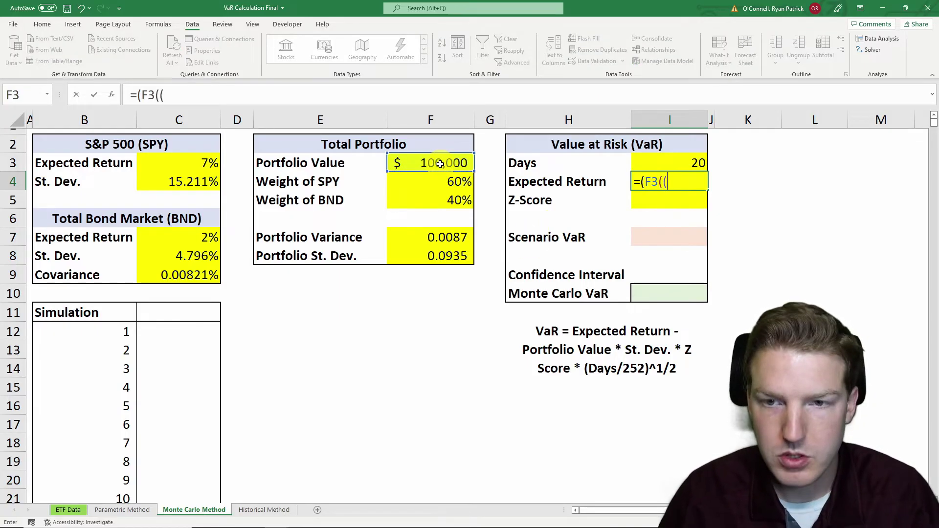
click(190, 162)
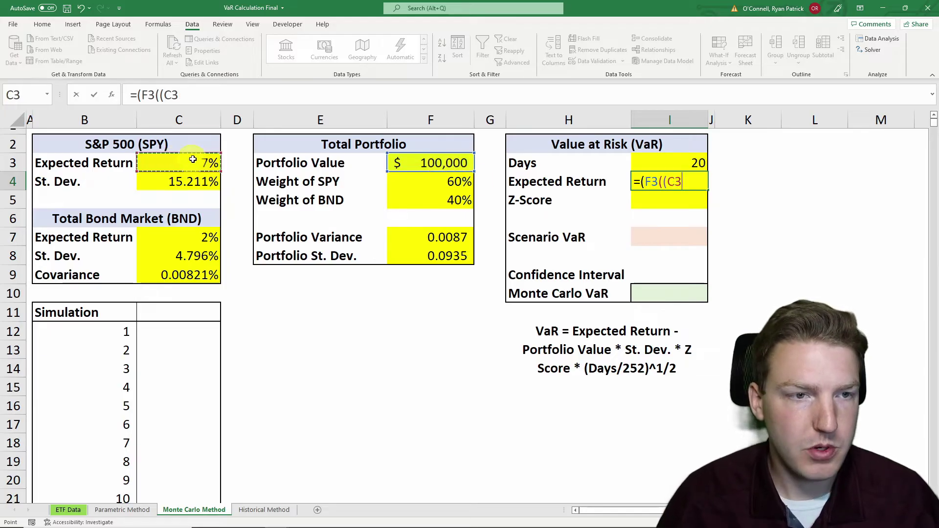
text(*)
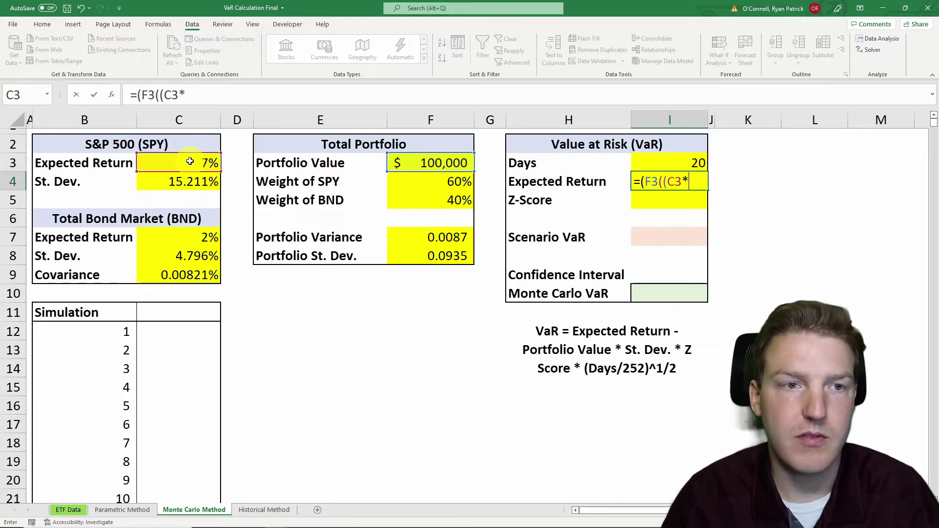
click(416, 182)
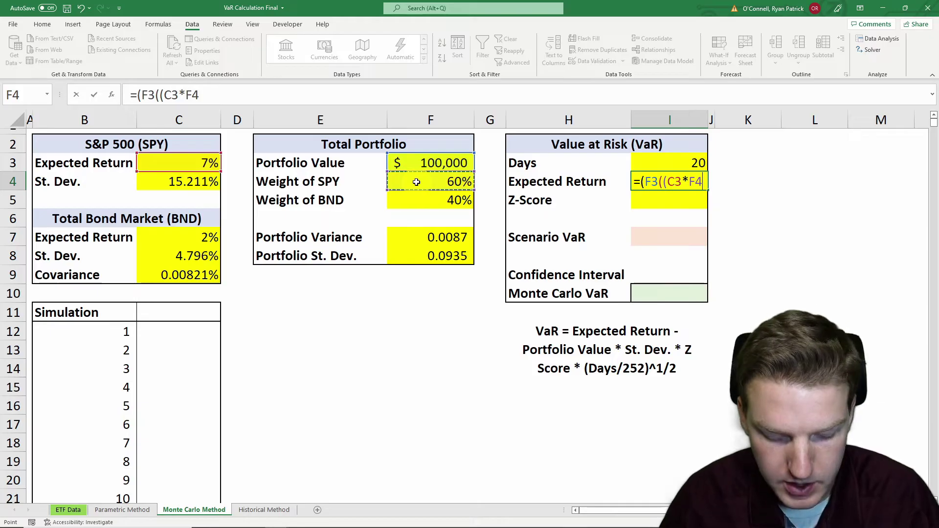
text()+)
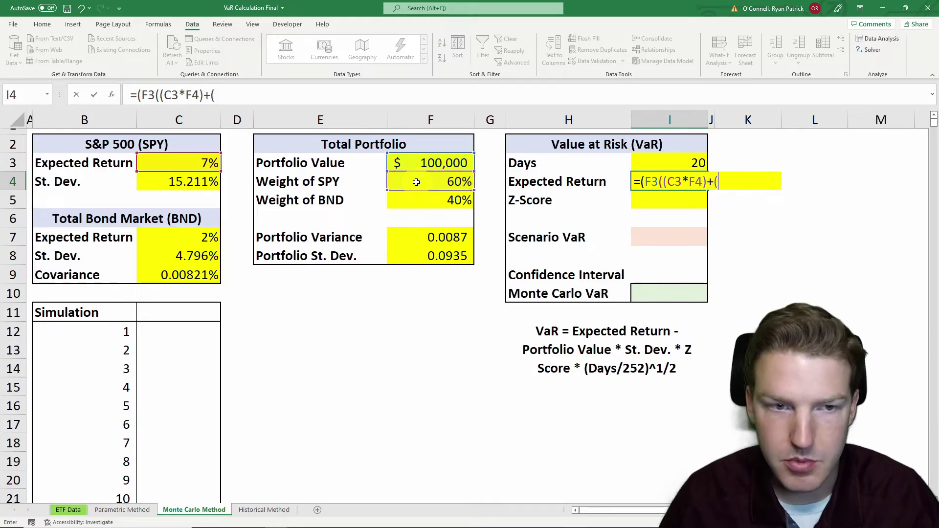
- Extend the expected return formula in I4 with the weighted BND return (C7*F5) and close the bracket around both return terms
text(()
click(179, 237)
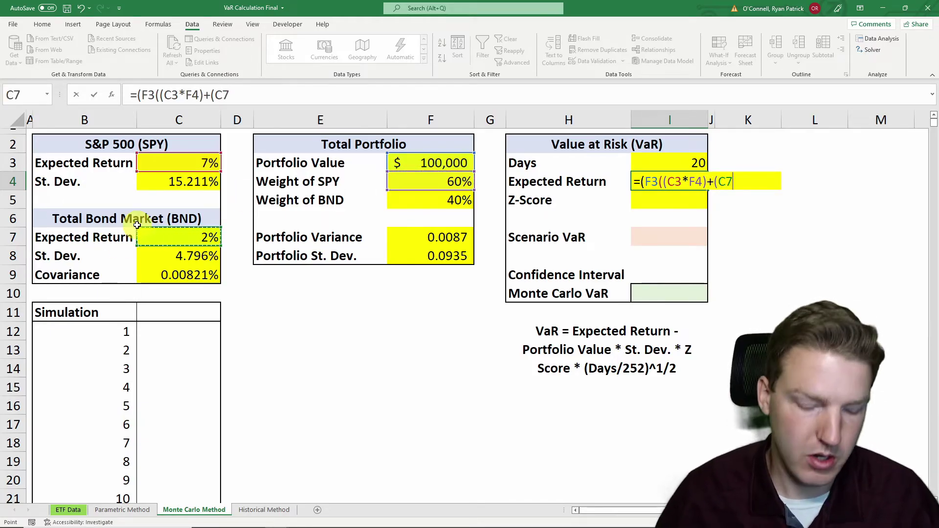
text(*)
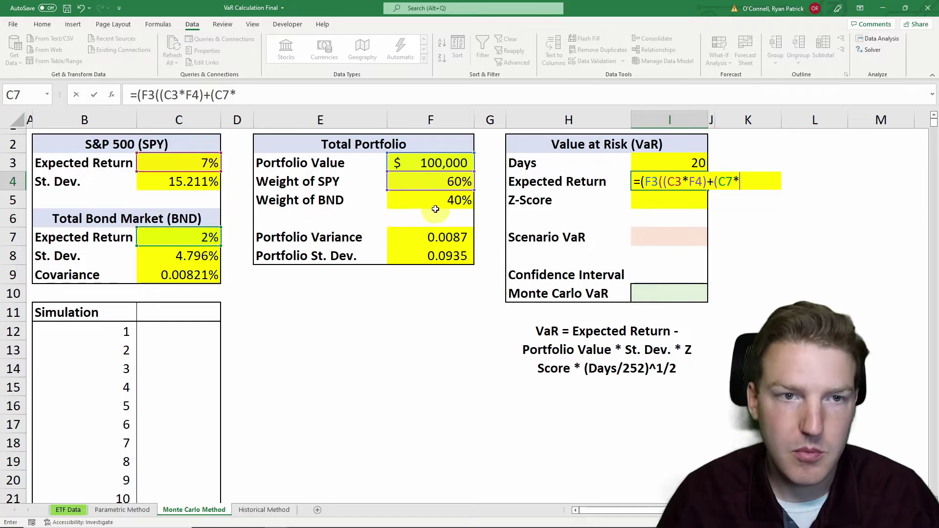
click(450, 199)
text())
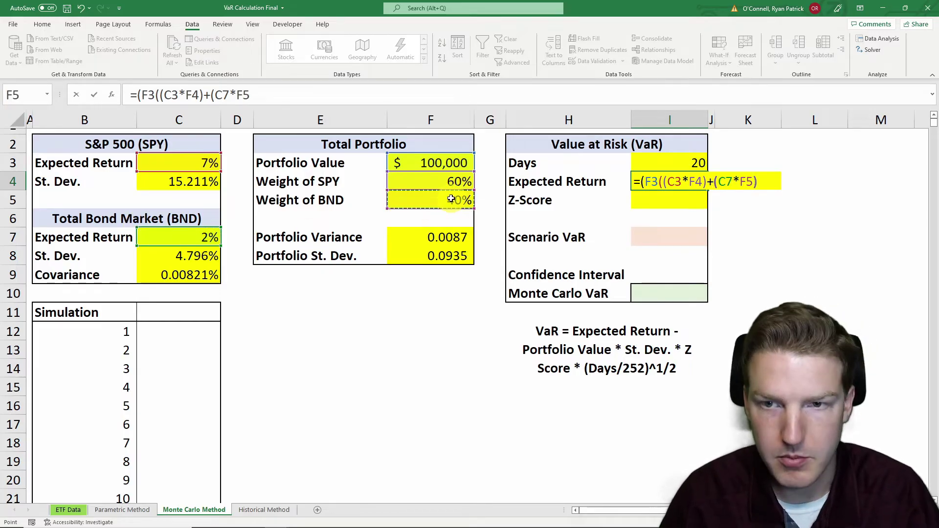
text())
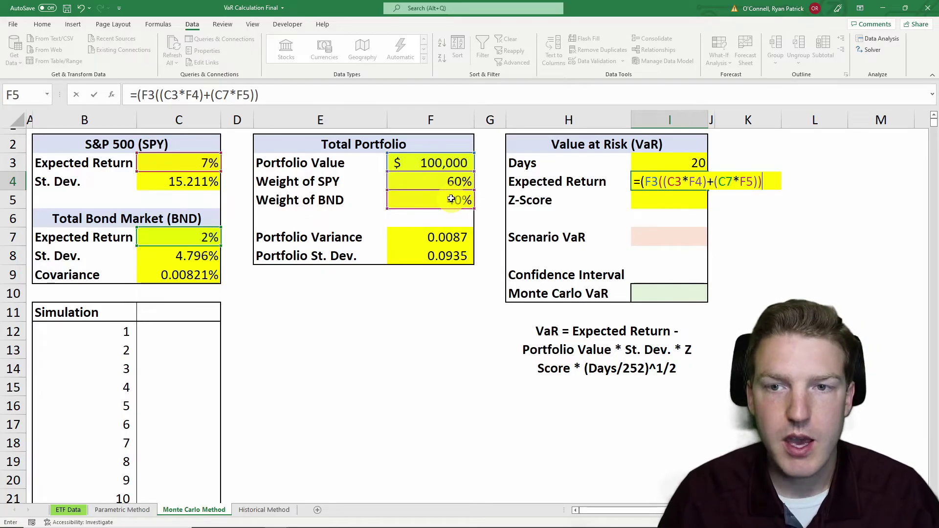
- Insert the missing multiplication sign after F3 in the I4 formula and finish the formula with )*(I3/252)
click(655, 183)
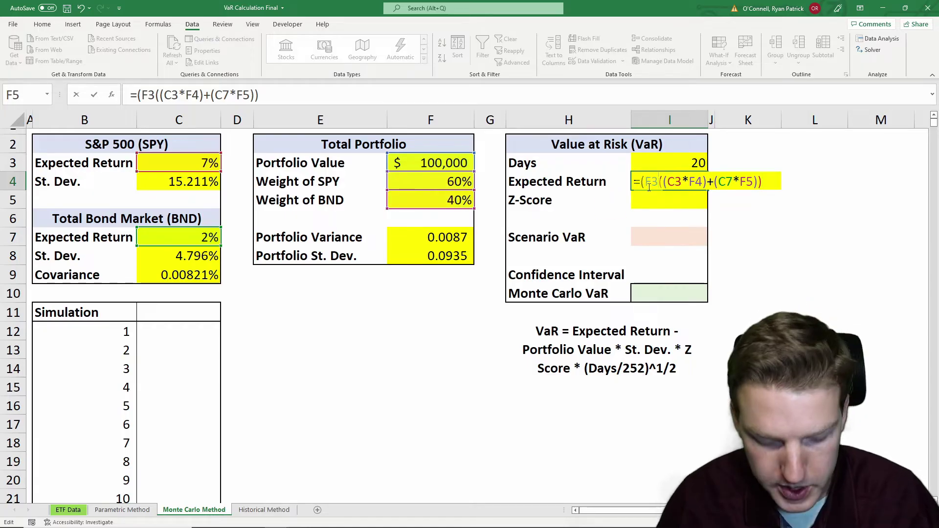
text(*)
click(770, 181)
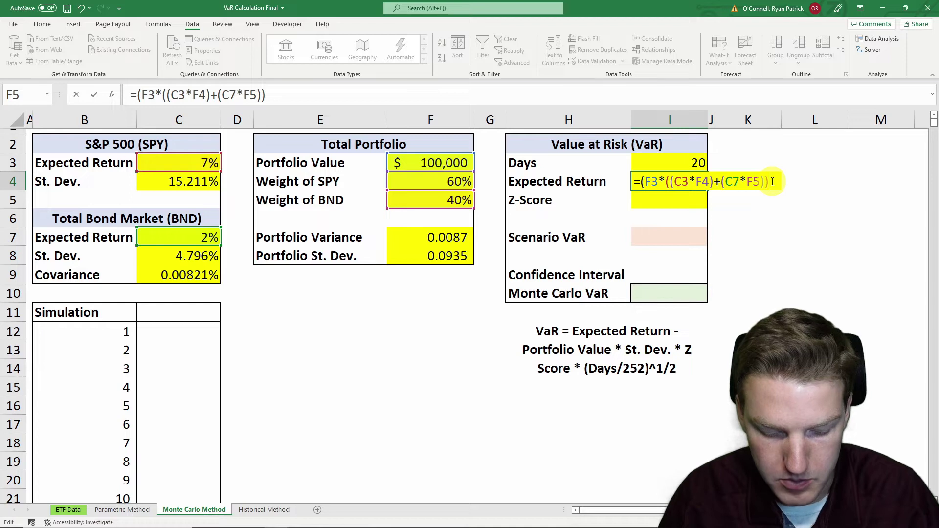
text()*)
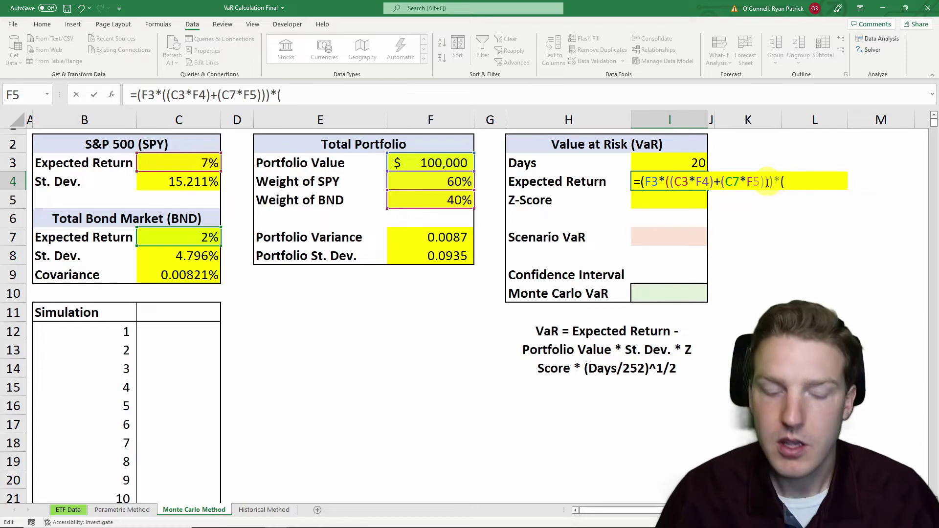
text(()
click(666, 161)
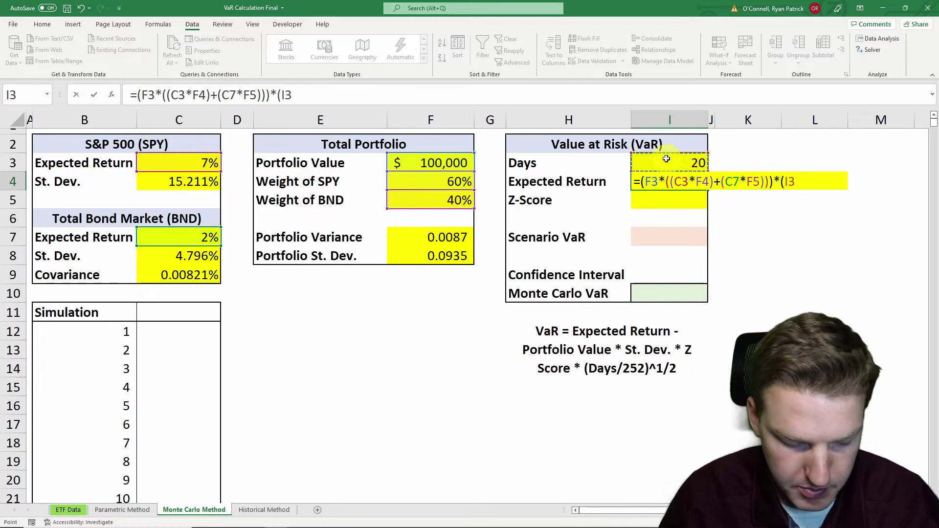
text(/252)
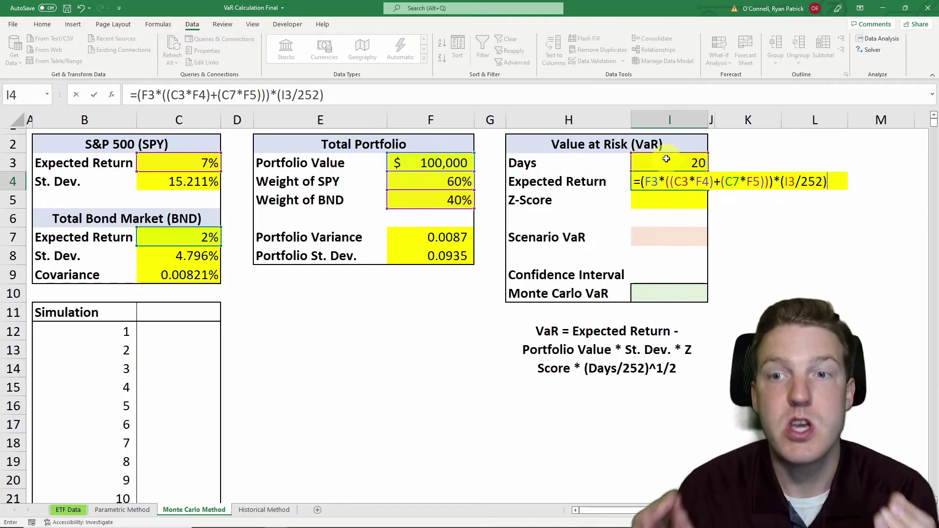
key(Return)
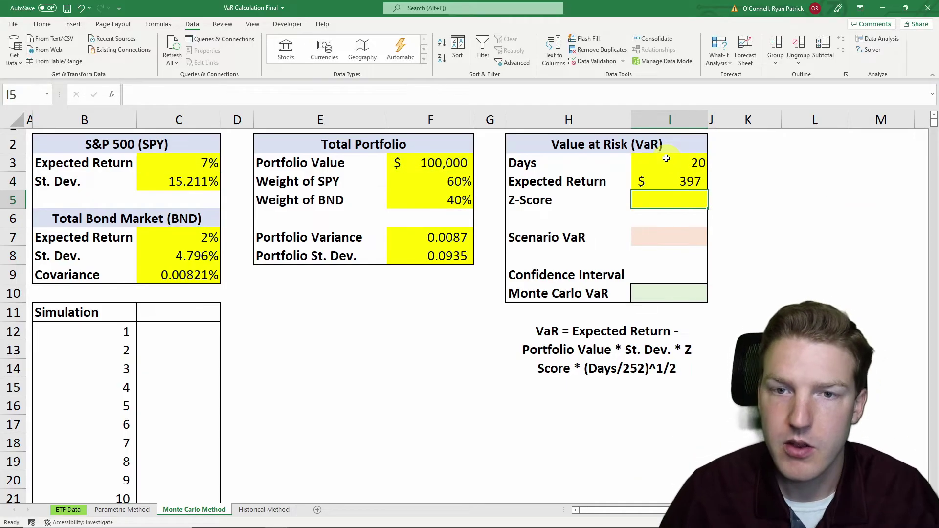
- Enter a random Z-score formula in I5 as =NORM.S.INV(RAND())
click(699, 181)
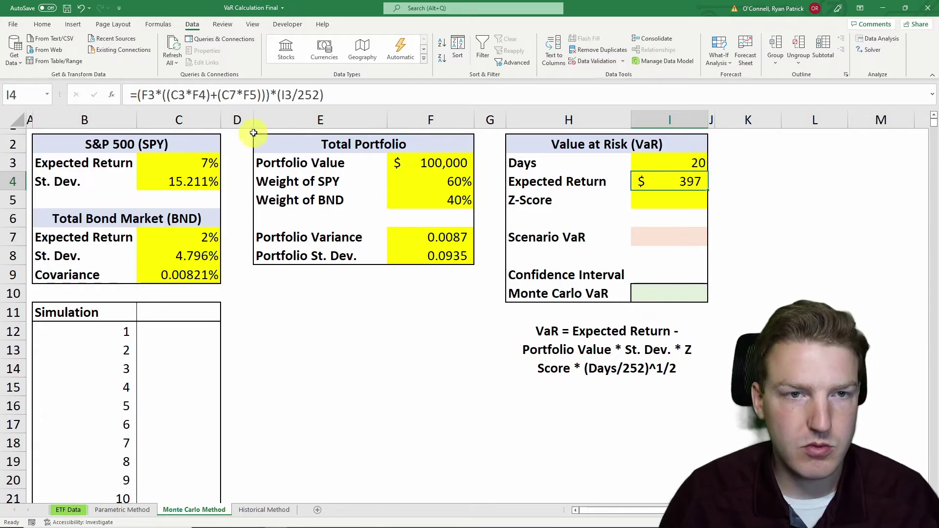
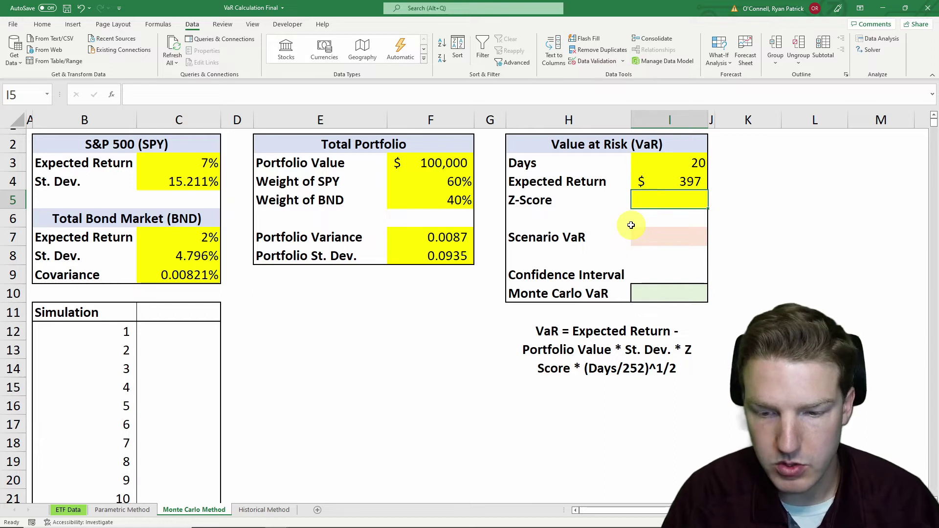
text(=norm.)
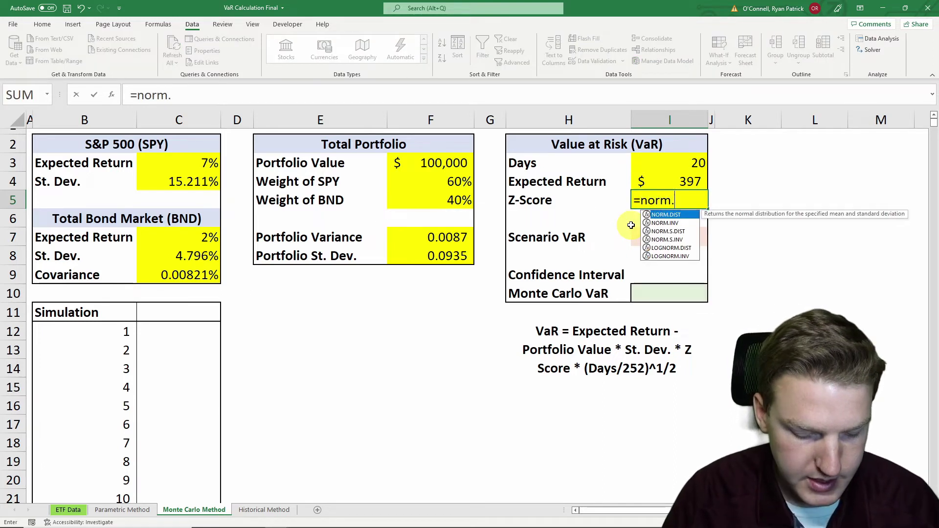
text(i)
key(BackSpace)
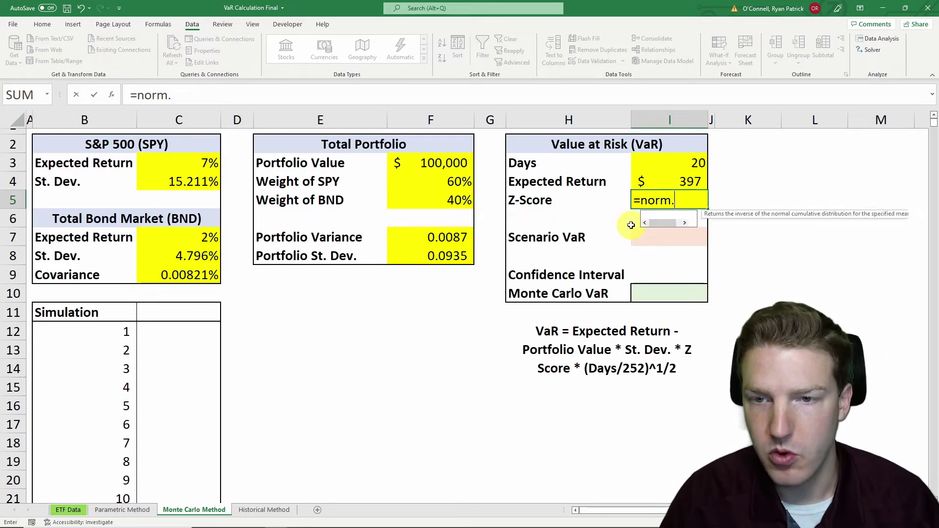
text(s)
key(Down)
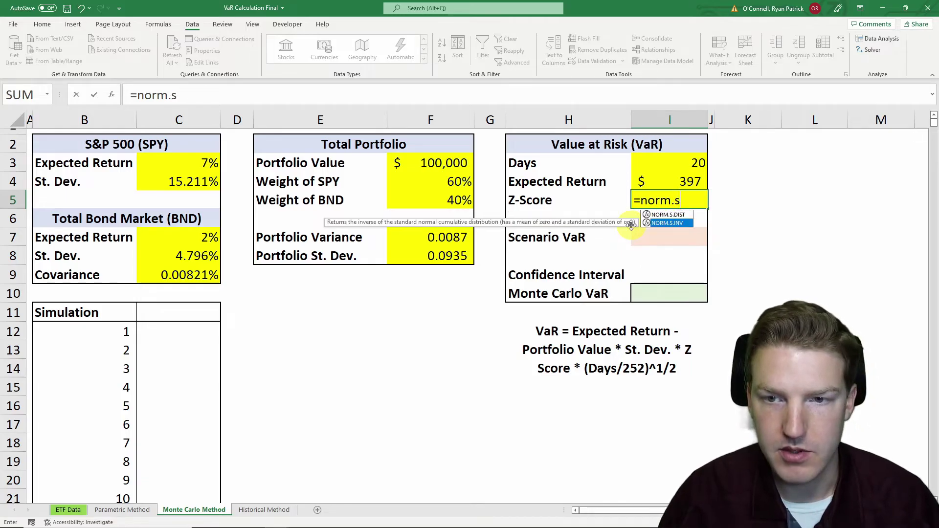
key(Tab)
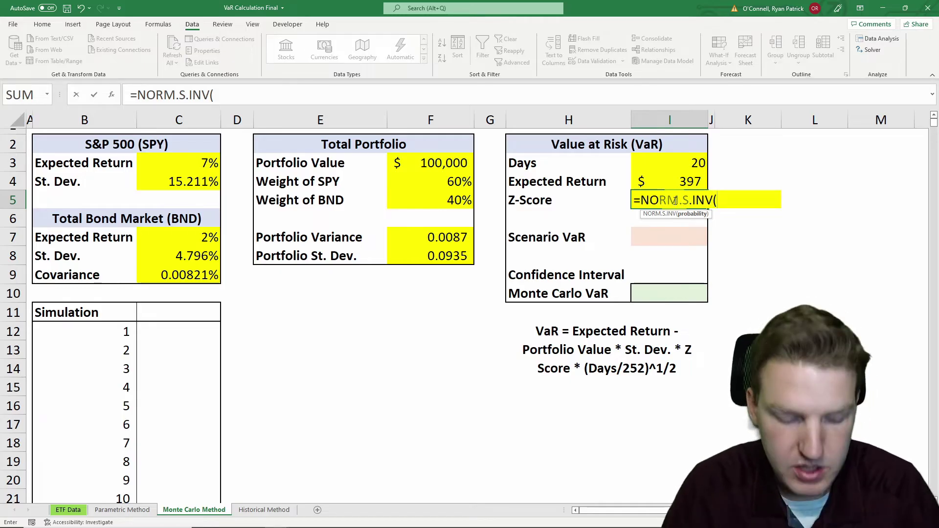
text(rand)
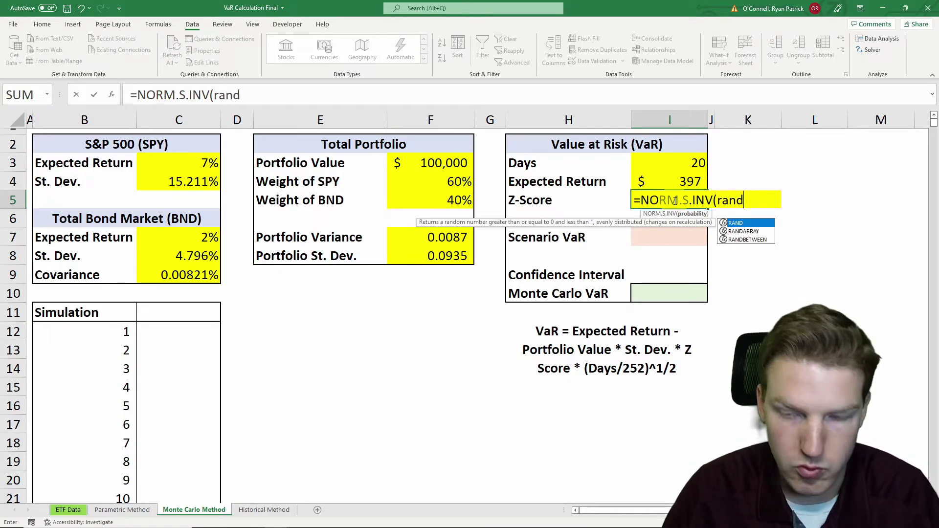
text(()))
key(Return)
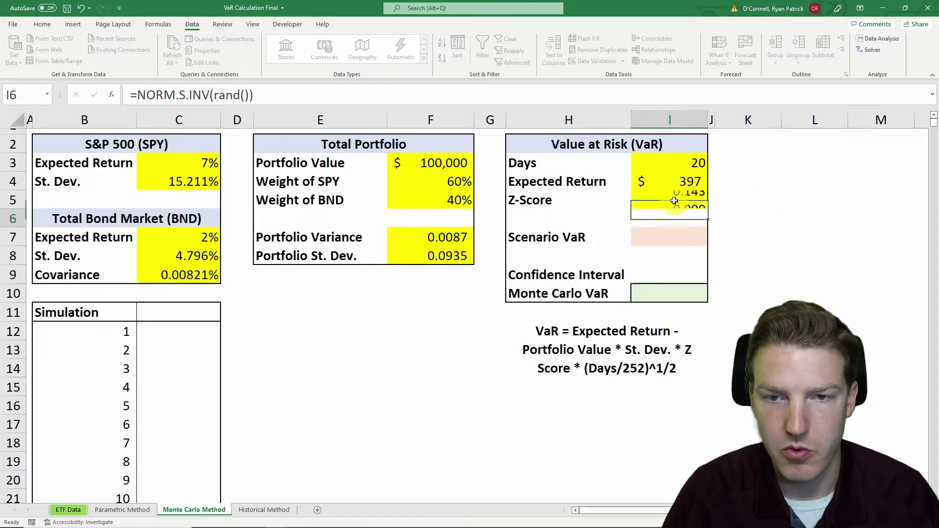
- Recalculate the sheet repeatedly to observe how the random Z-score in I5 varies
click(679, 201)
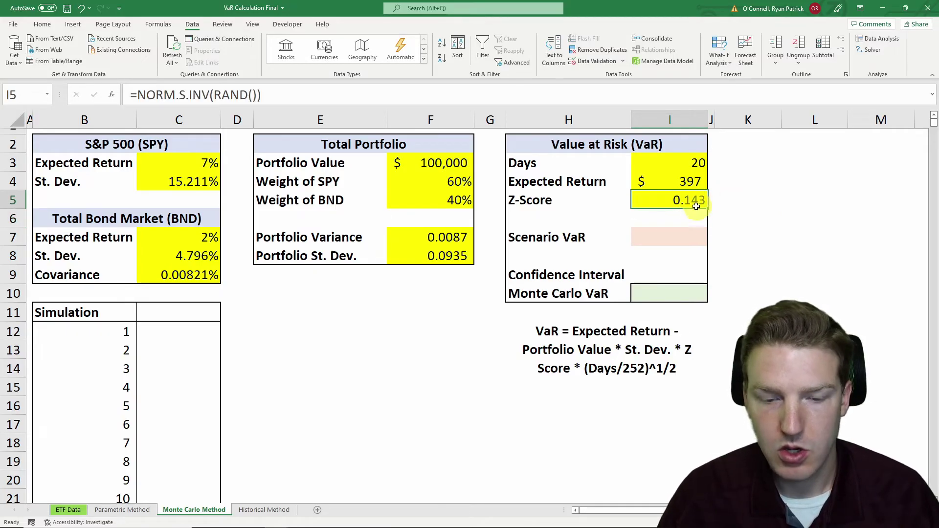
key(F9)
key(F9)
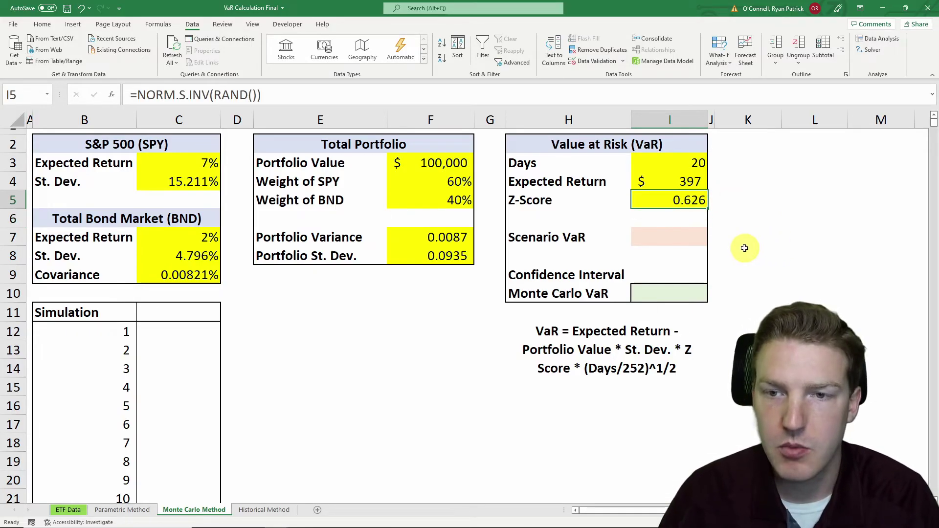
key(F9)
key(F9)
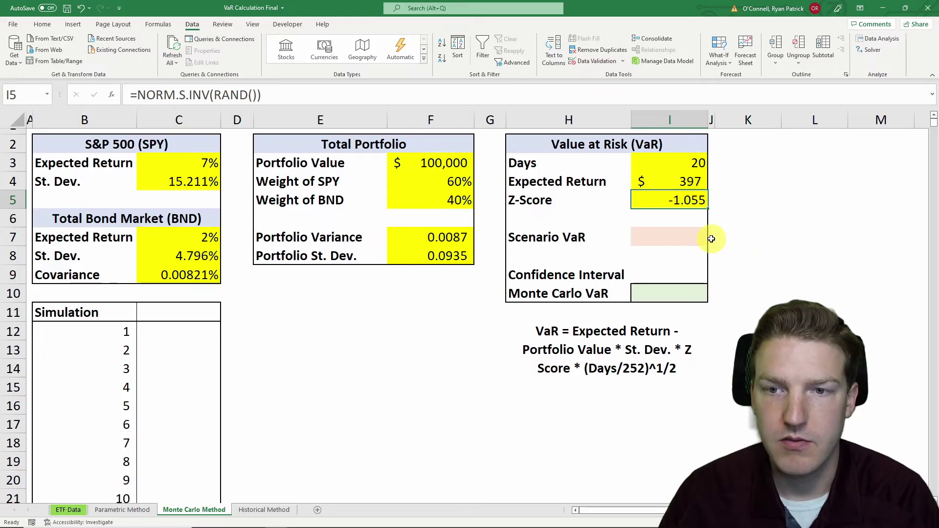
key(F9)
key(F9)
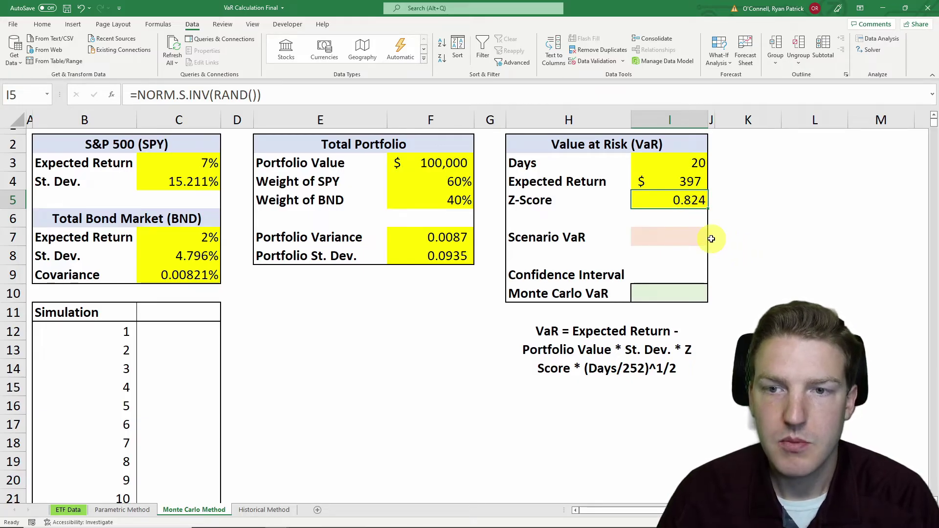
key(F9)
key(F9)
key(F9)
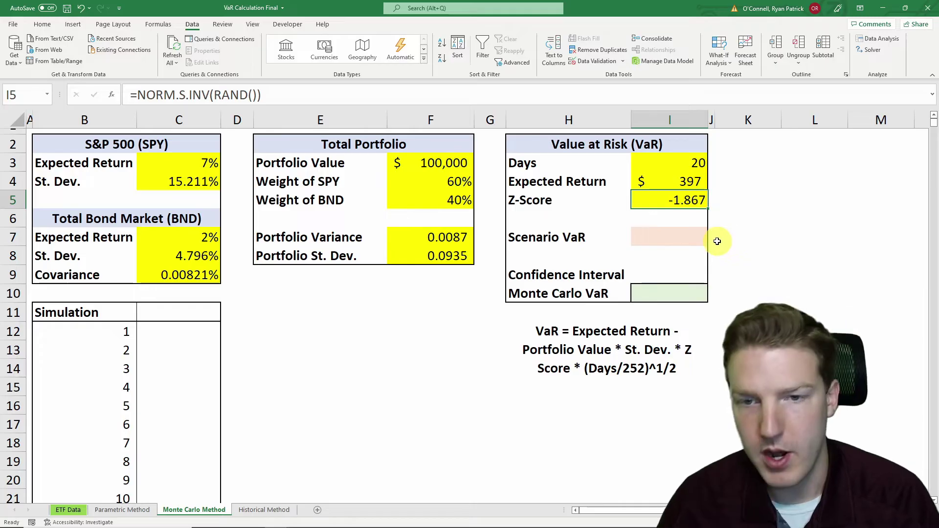
click(675, 235)
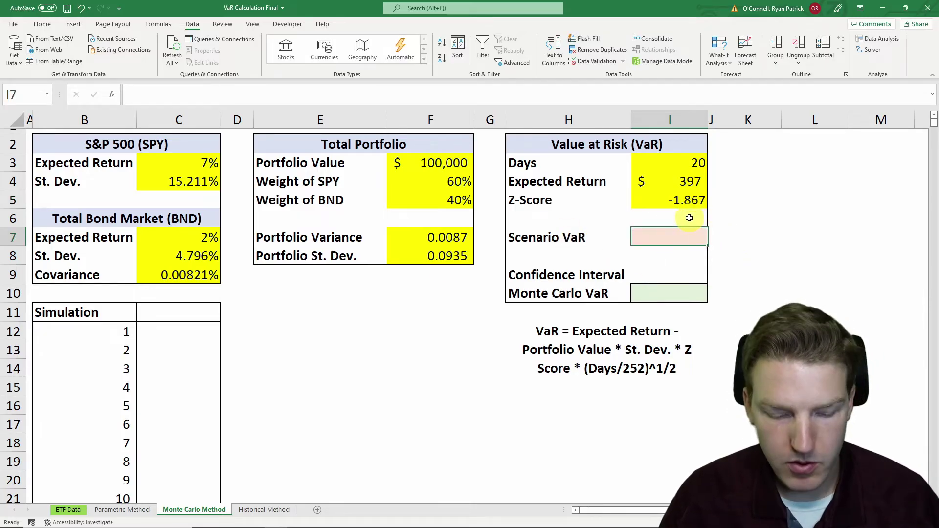
key(F9)
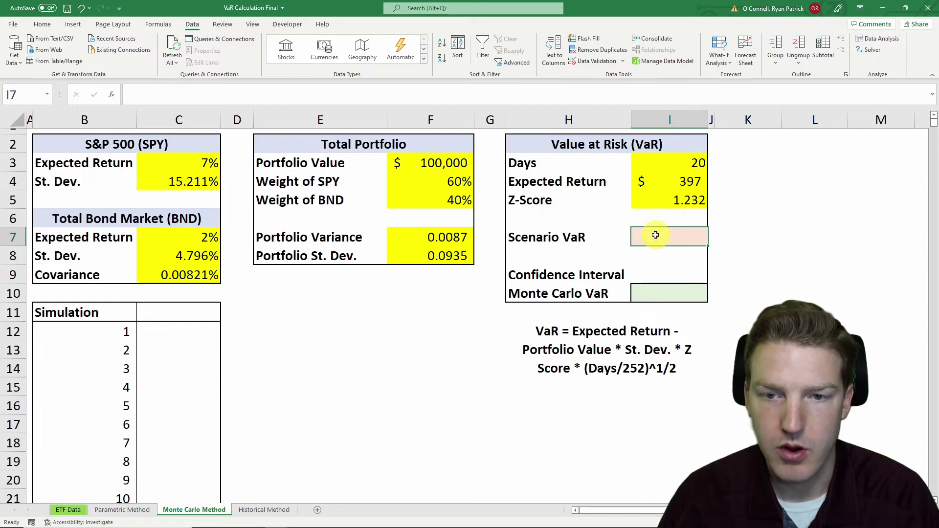
- Start the Scenario VaR formula in I7 with expected return minus portfolio value times portfolio standard deviation, as =I4-(F3*F8*
click(551, 335)
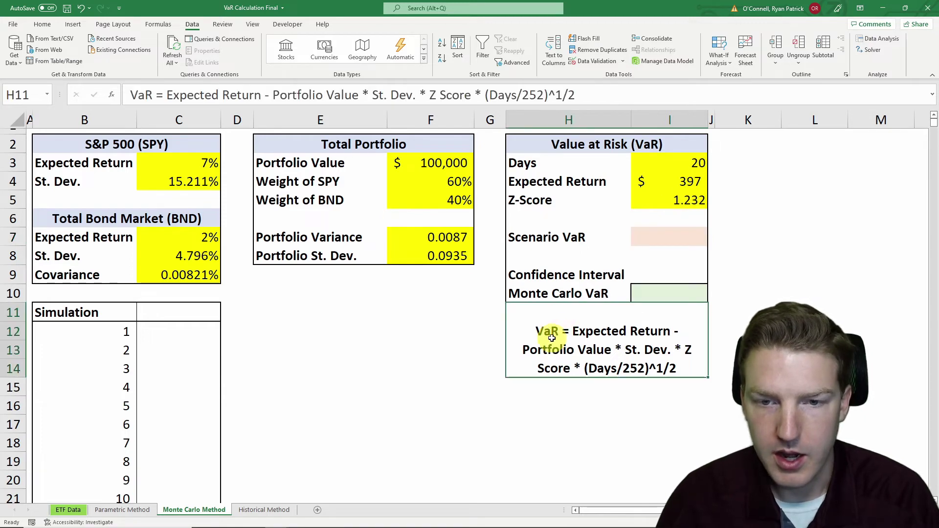
click(659, 231)
text(=)
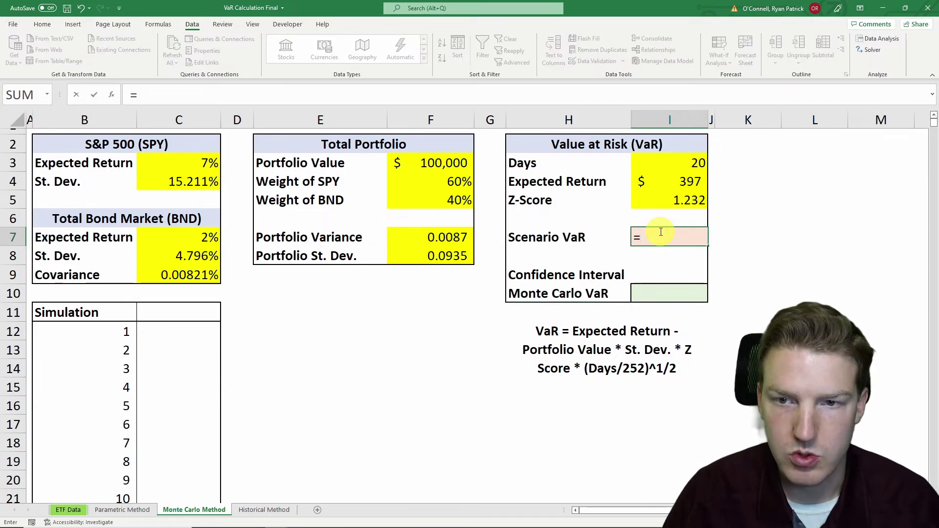
click(678, 183)
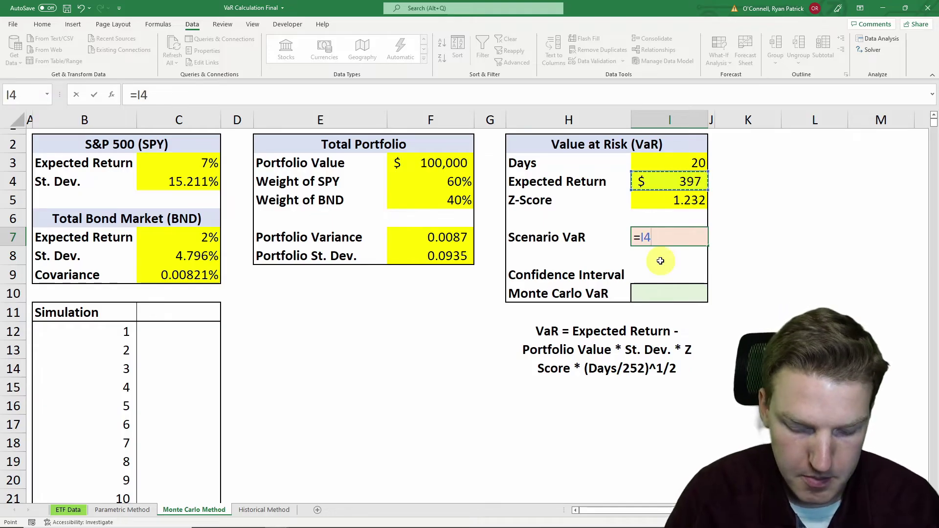
text(-()
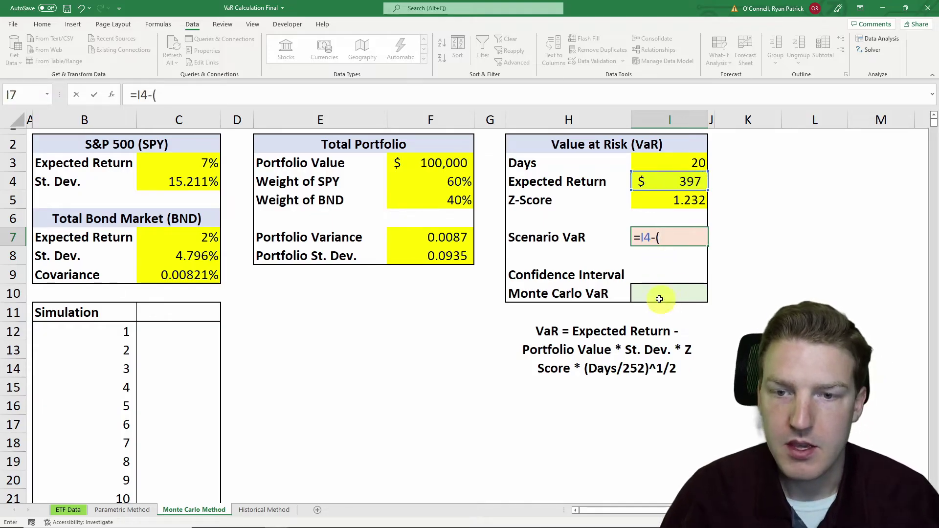
click(428, 162)
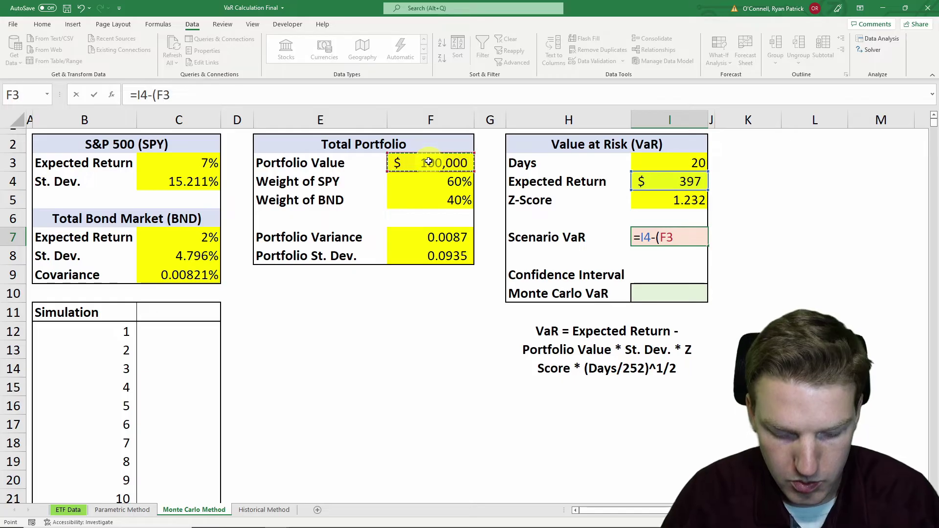
text(*)
click(431, 257)
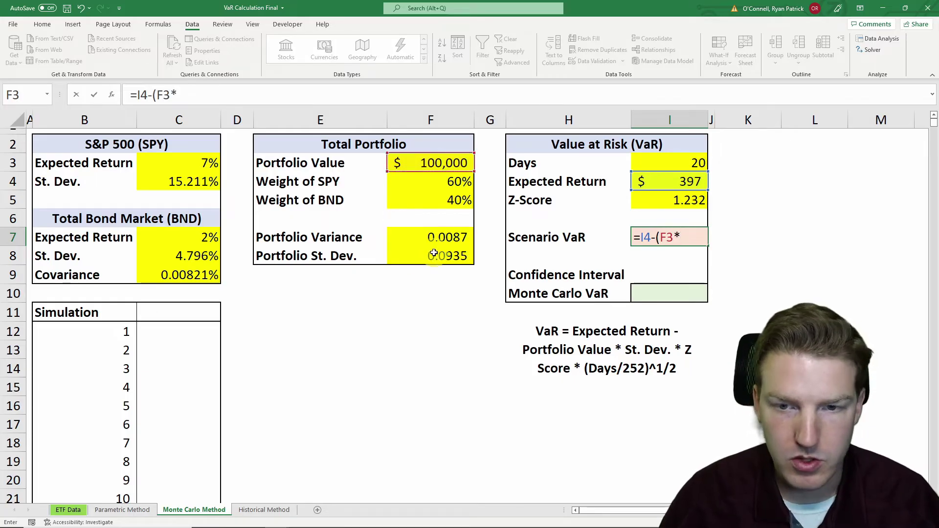
click(434, 252)
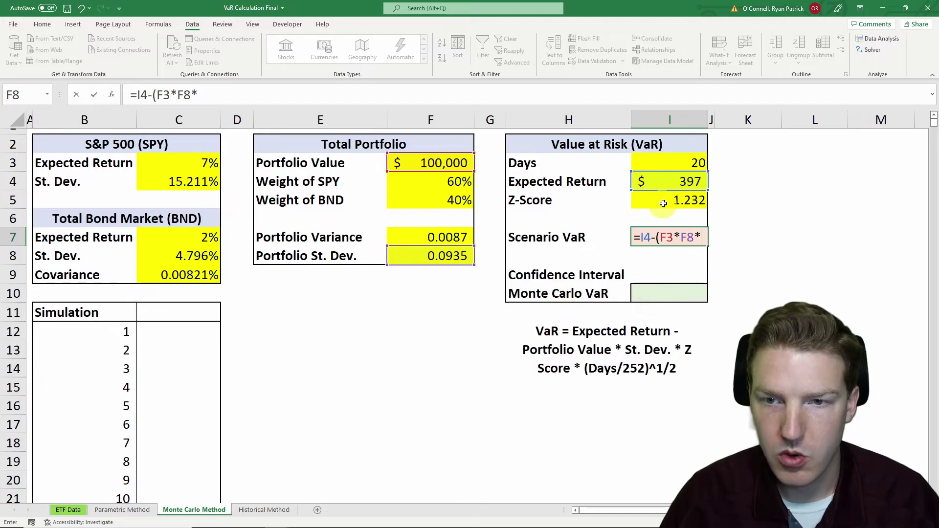
- Complete the Scenario VaR formula in I7 with the Z-score and time factor, I5*(I3/252)^.5), and check it against the Z-score cell
click(679, 199)
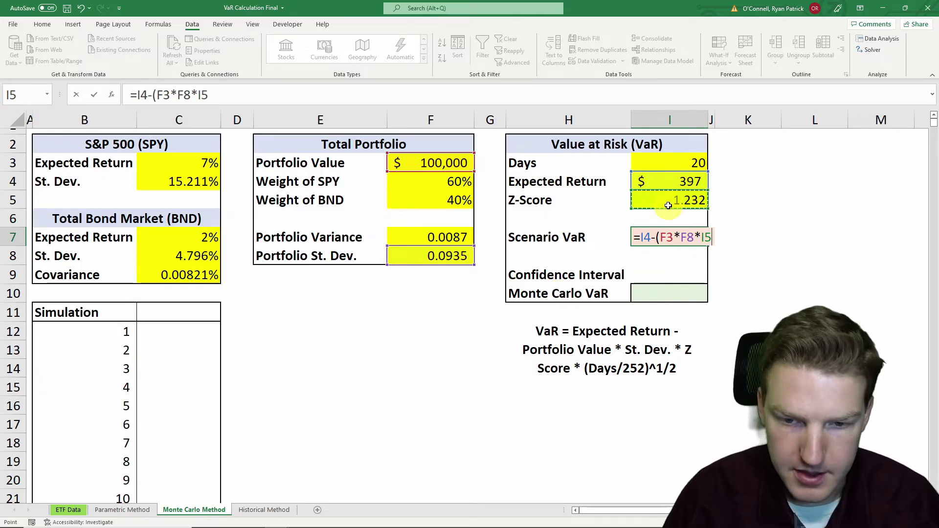
text(*)
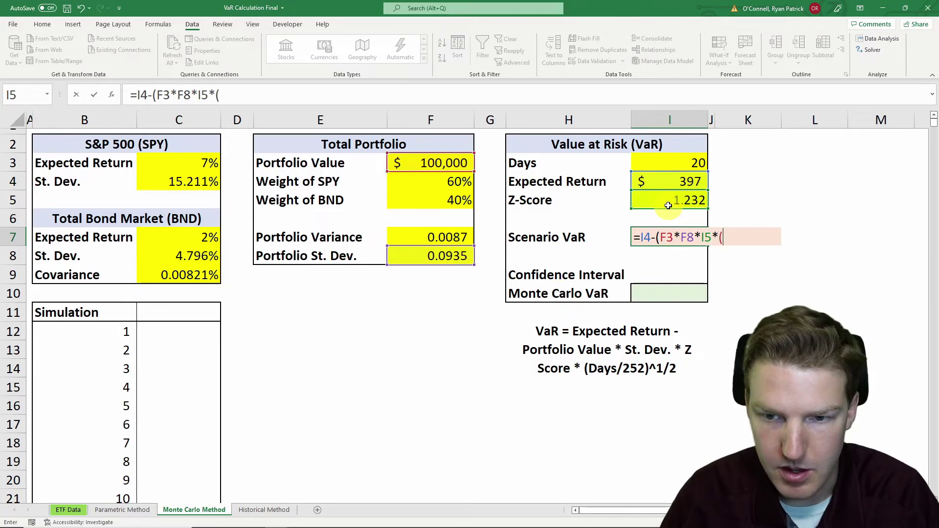
text(()
click(689, 161)
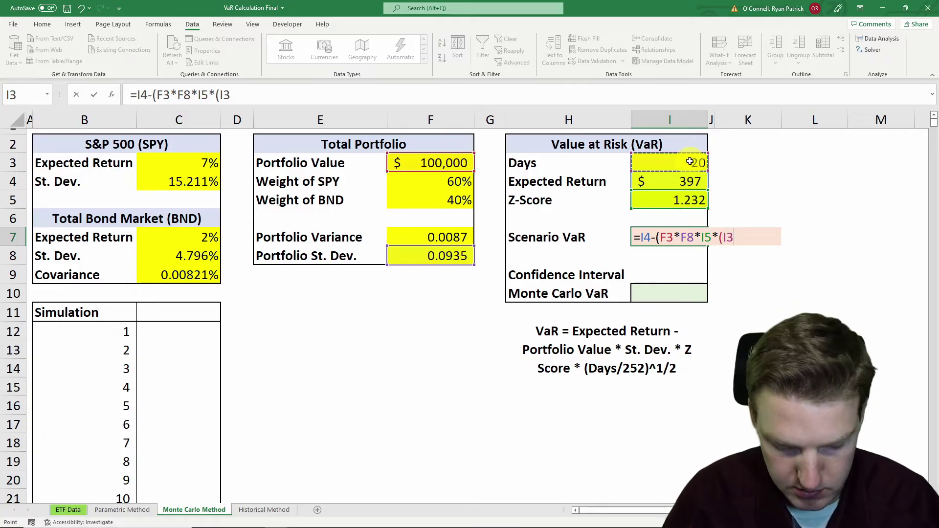
text(/252)^.)
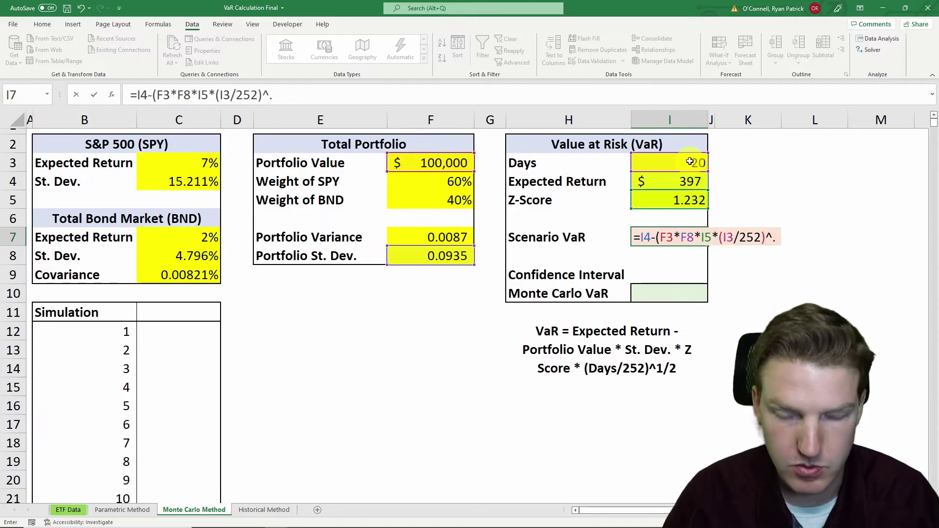
text(5)
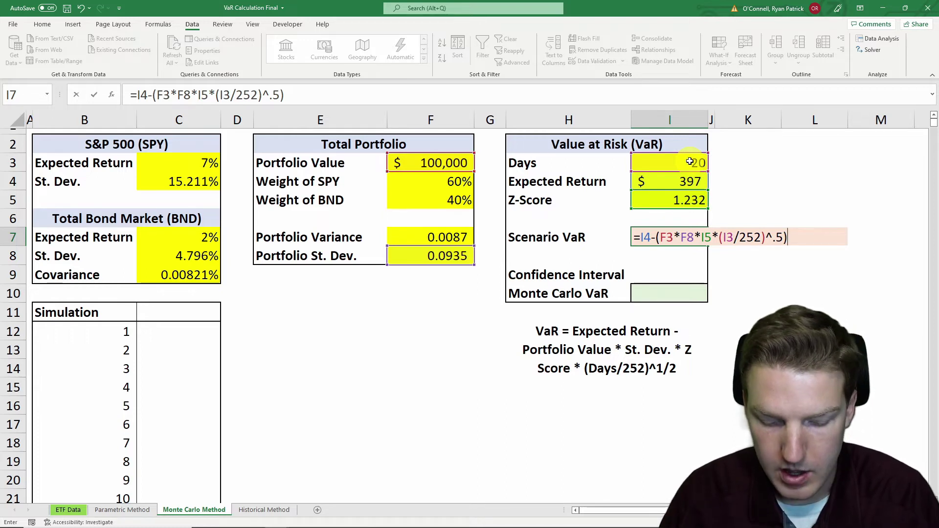
key(Return)
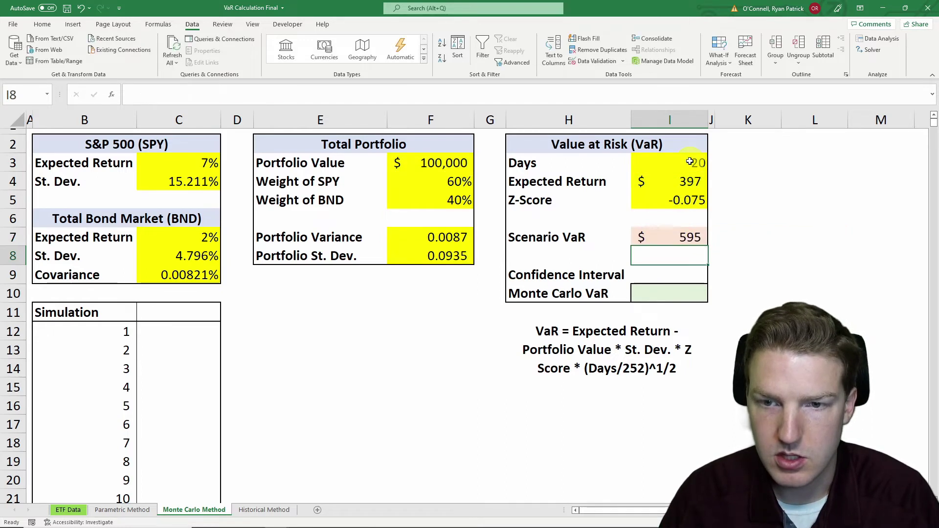
click(658, 234)
click(674, 199)
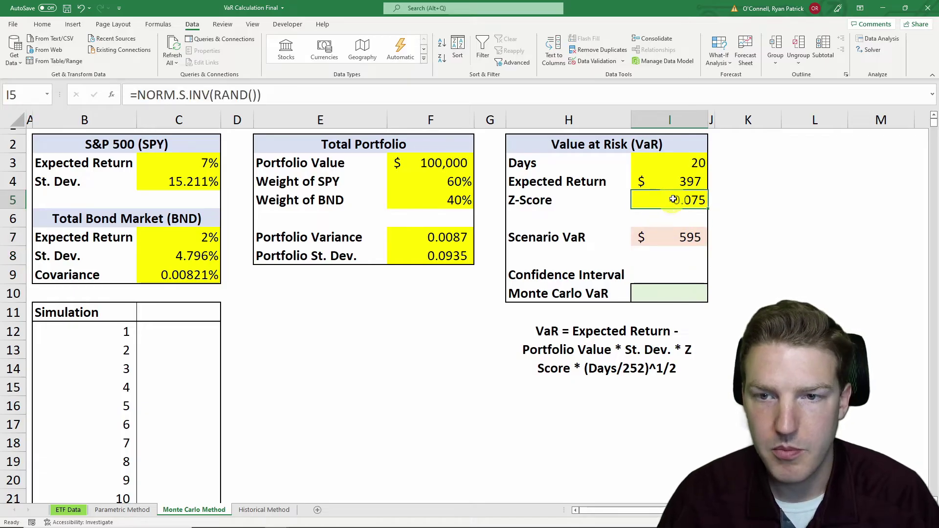
- Link C11 beside the Simulation header to the Scenario VaR with the formula =I7
click(186, 307)
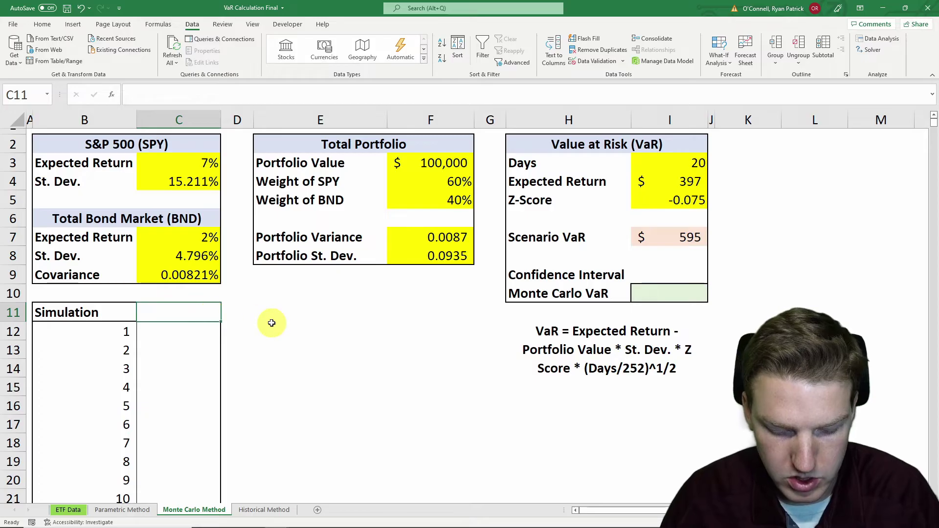
text(=)
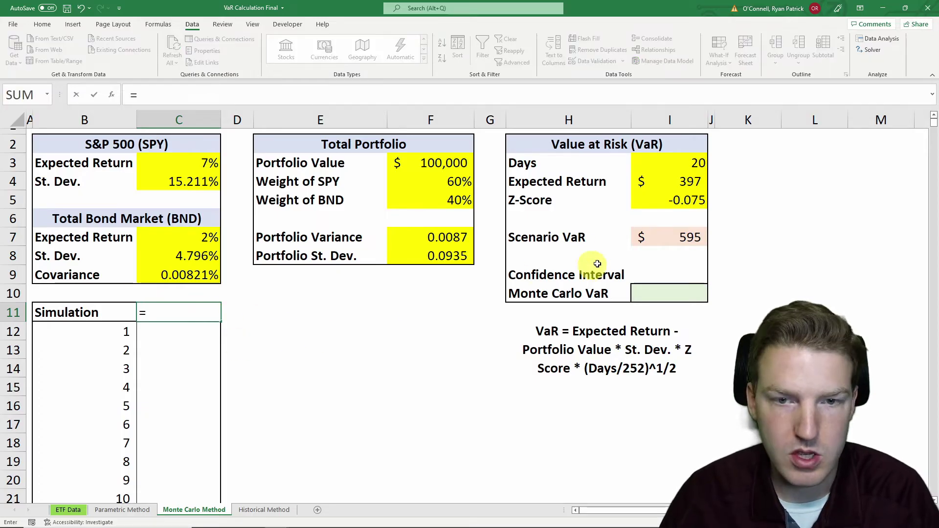
click(665, 238)
key(Return)
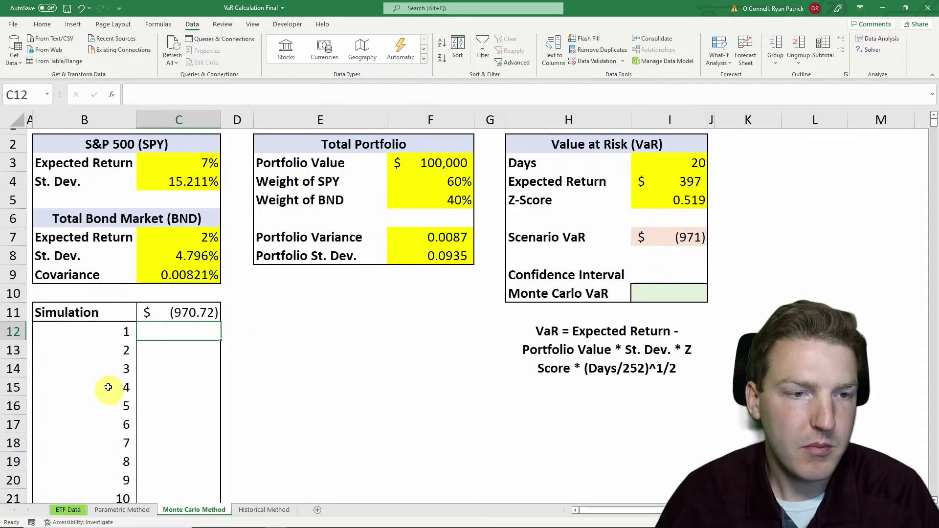
- Create a What-If Data Table over the simulation range B11:C10011, using blank cell E10 as the column input cell
drag(93, 331, 184, 419)
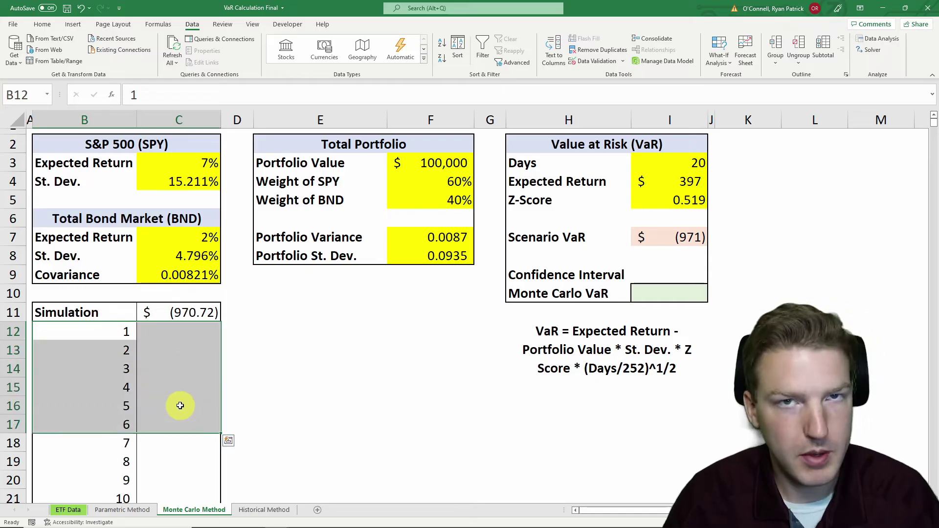
click(178, 402)
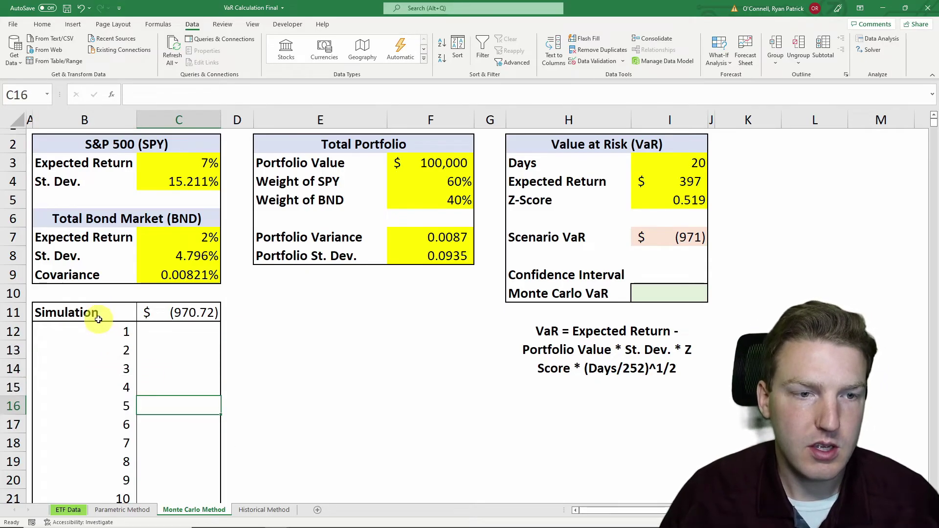
drag(85, 313, 178, 308)
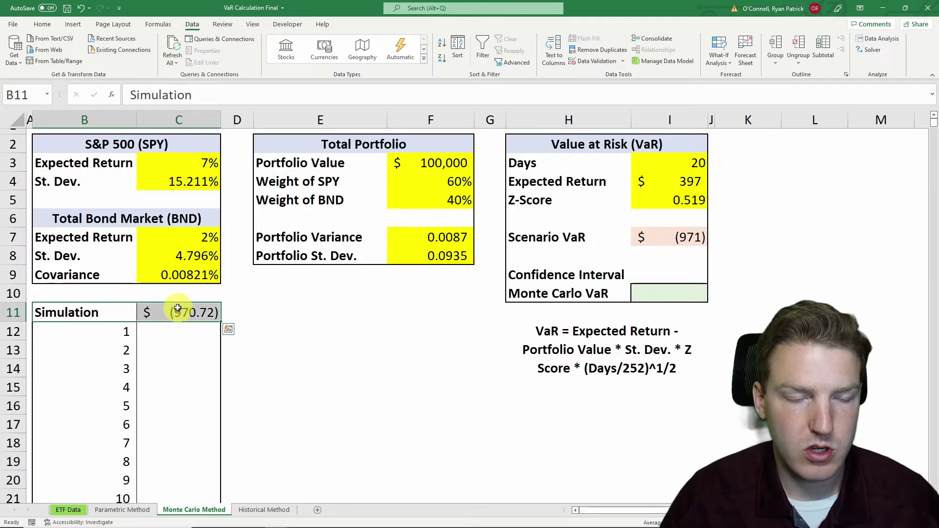
key(ctrl+shift+Down)
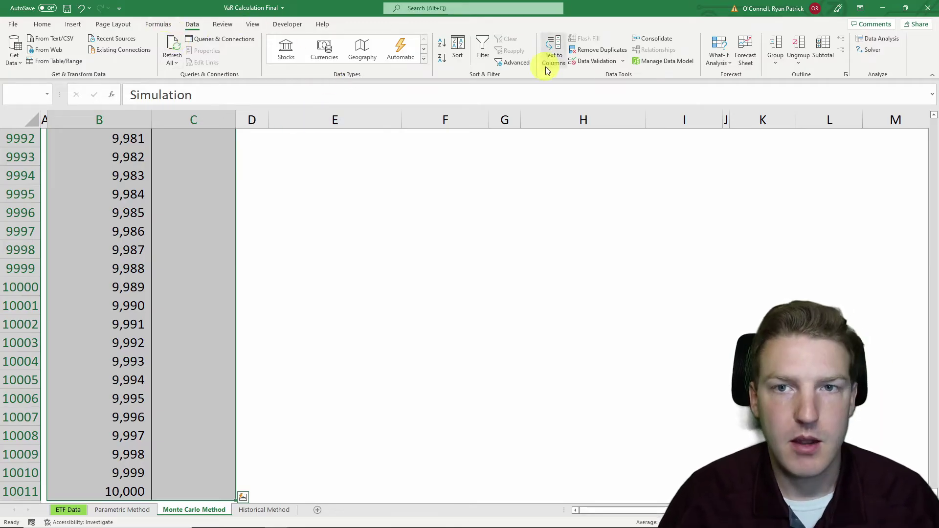
click(722, 63)
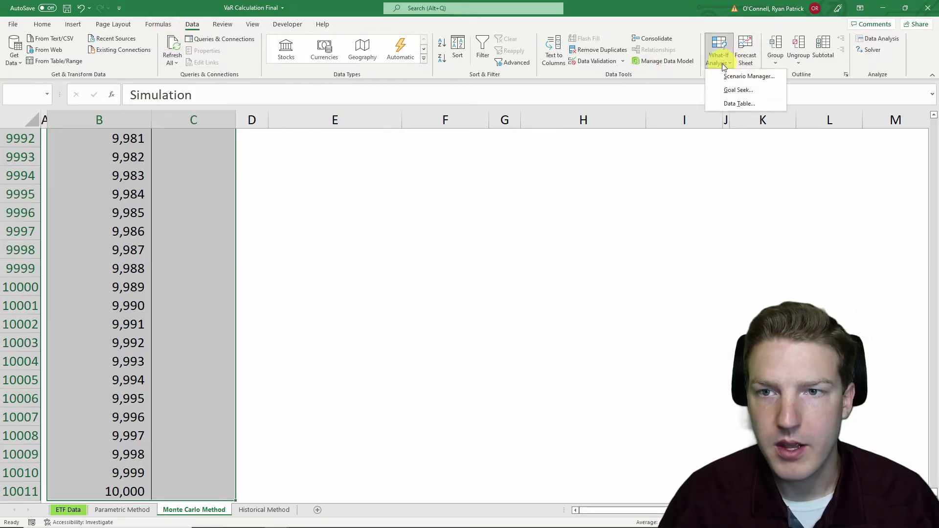
click(739, 103)
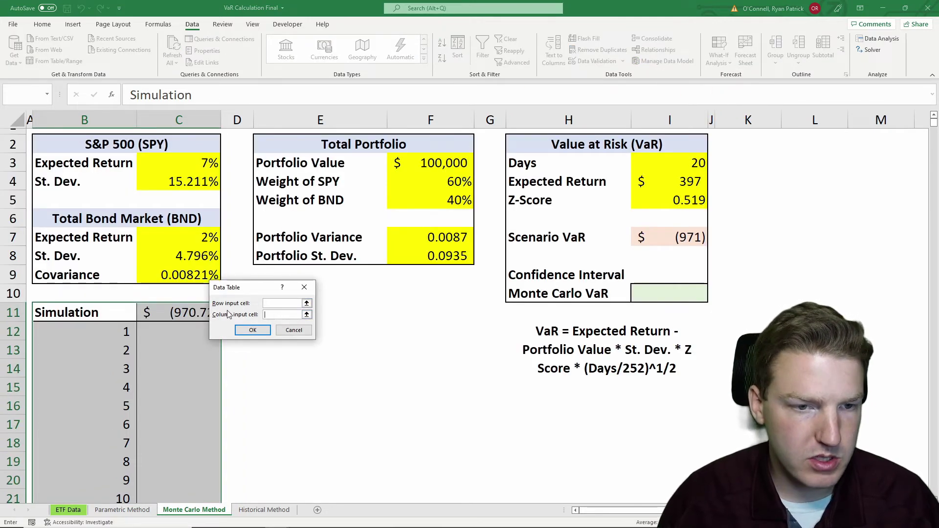
click(367, 290)
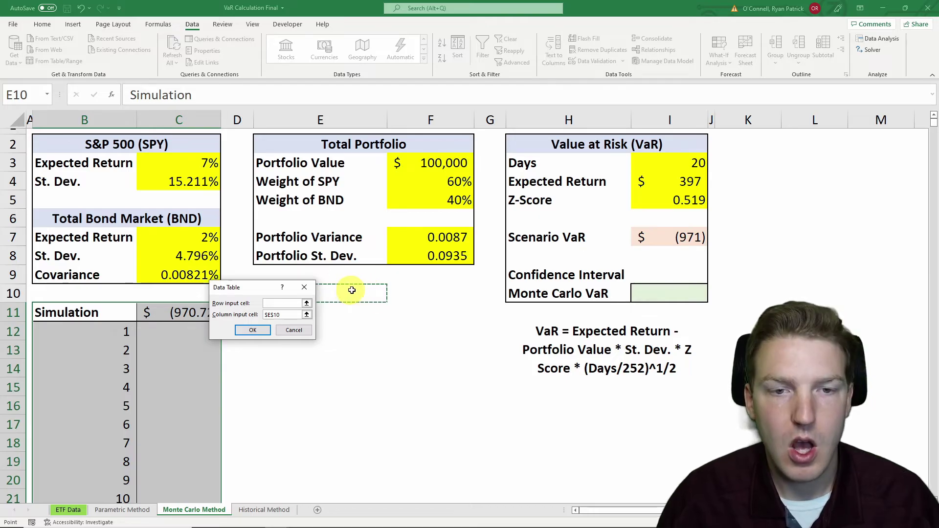
click(252, 330)
- Examine the data table formula in C12 and the simulated results for the first six simulations alongside the Z-Score cell
click(183, 331)
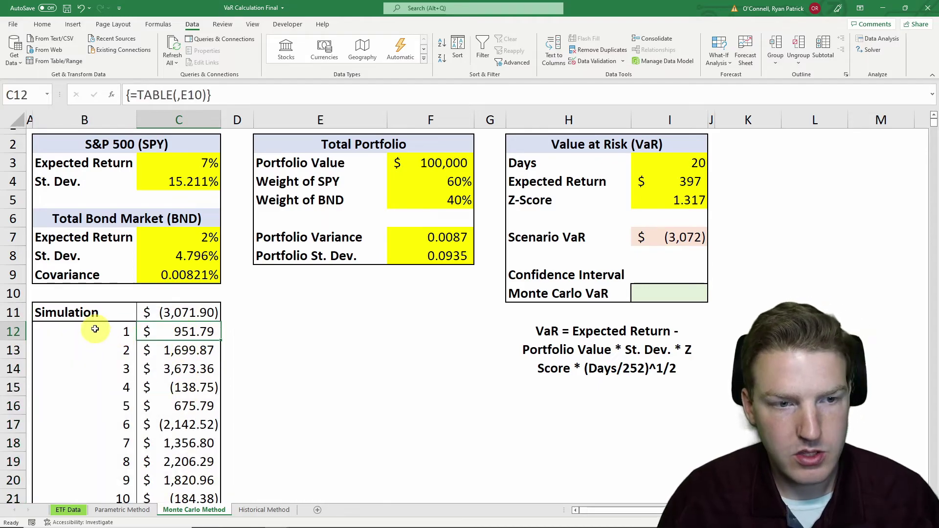
click(73, 329)
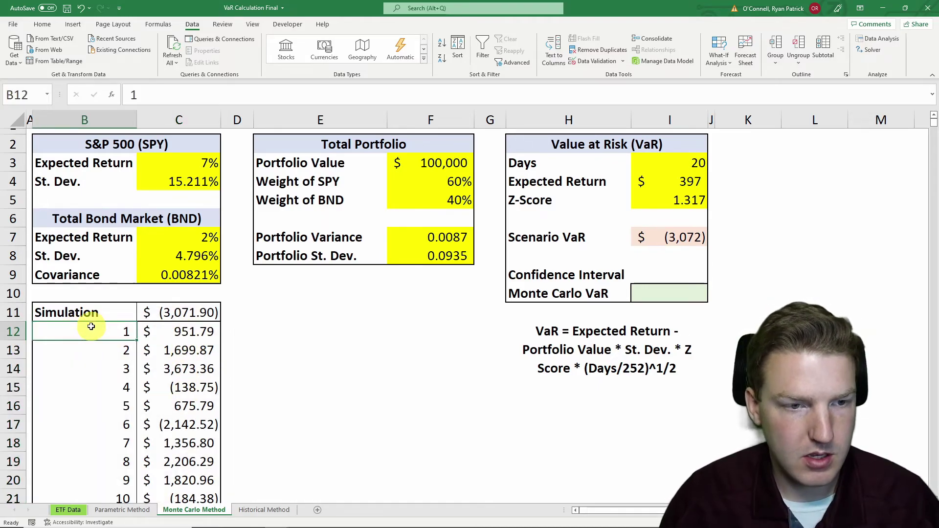
drag(131, 329, 196, 331)
drag(99, 350, 190, 350)
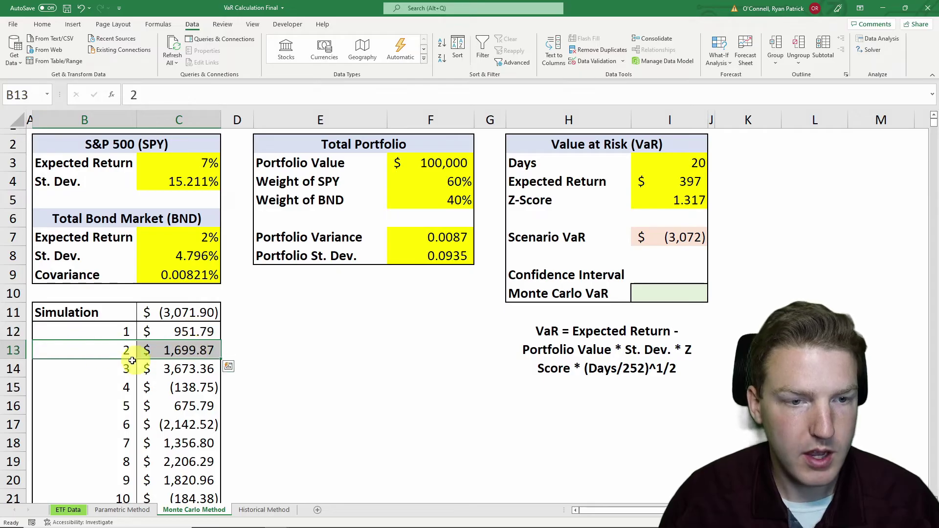
drag(100, 369, 209, 369)
drag(98, 387, 215, 387)
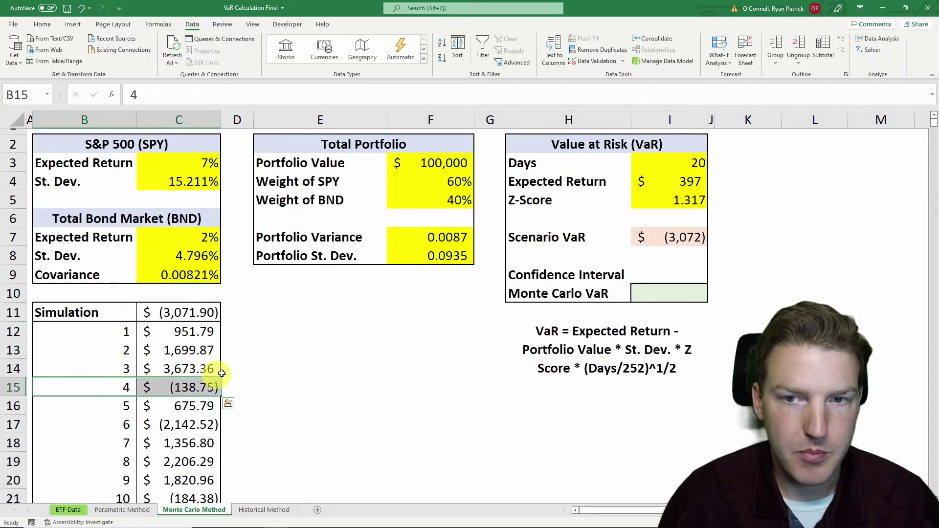
click(644, 204)
drag(101, 406, 215, 404)
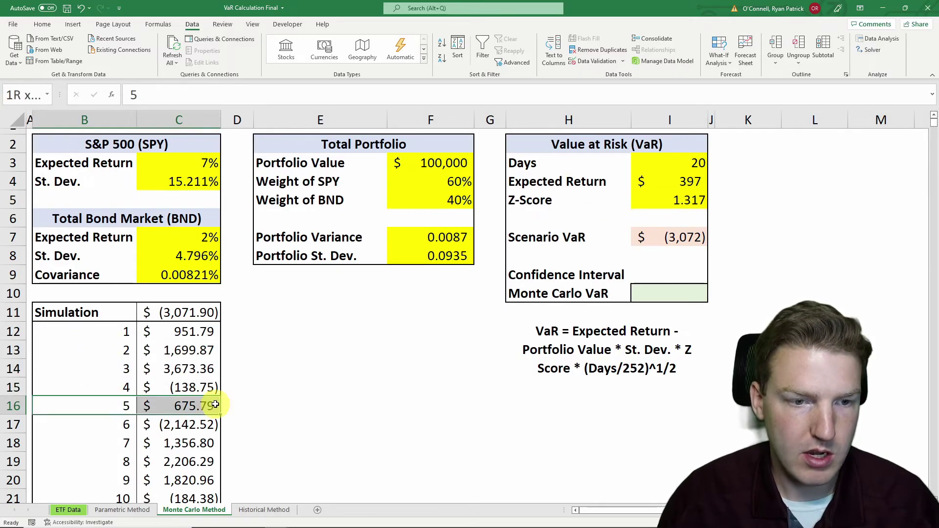
drag(109, 423, 184, 423)
click(205, 401)
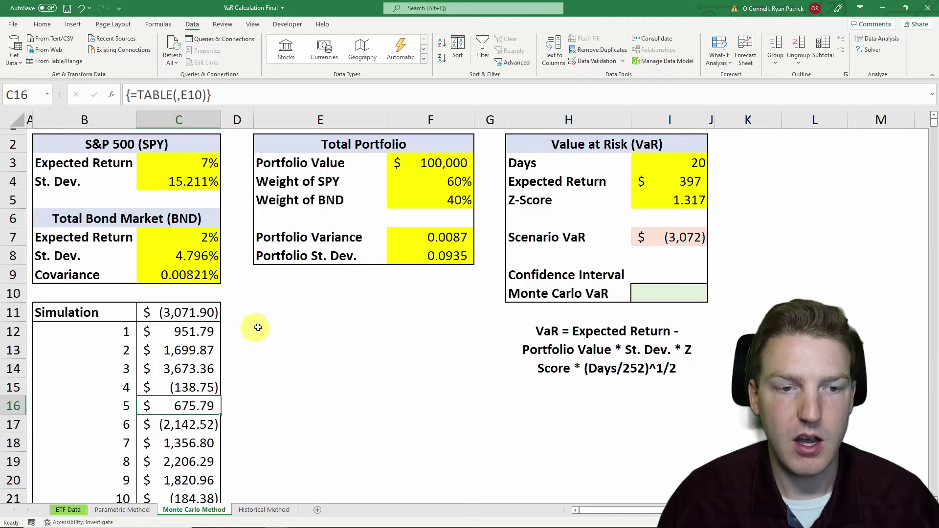
- Set the Confidence Interval in I9 to .95
click(646, 274)
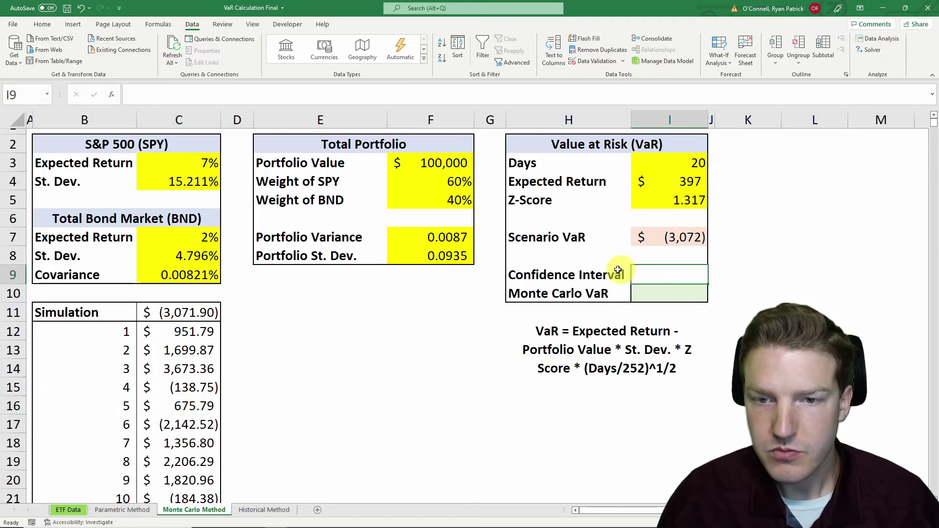
click(636, 294)
drag(593, 273, 659, 285)
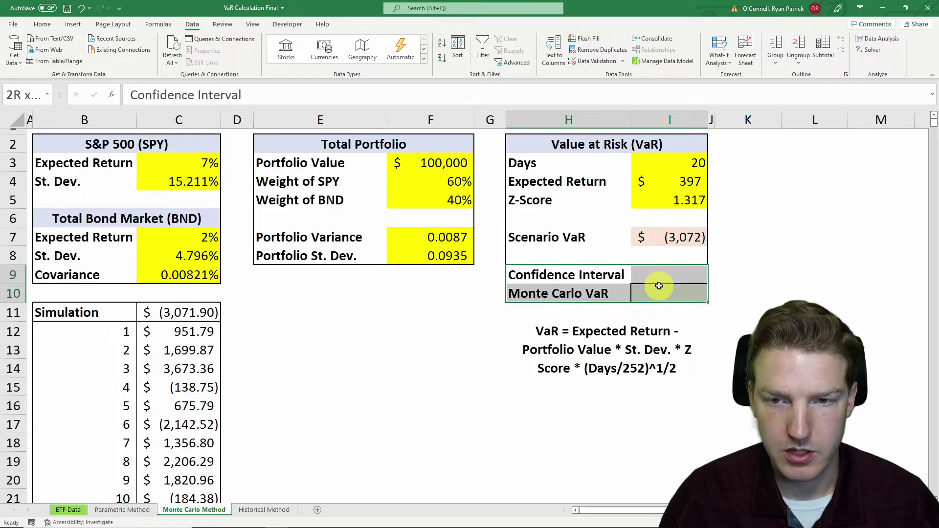
click(663, 273)
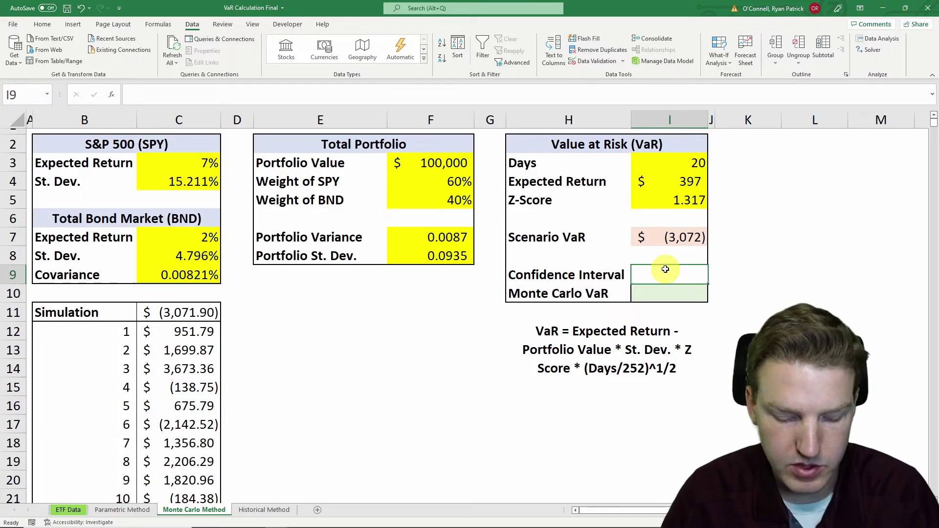
text(.9)
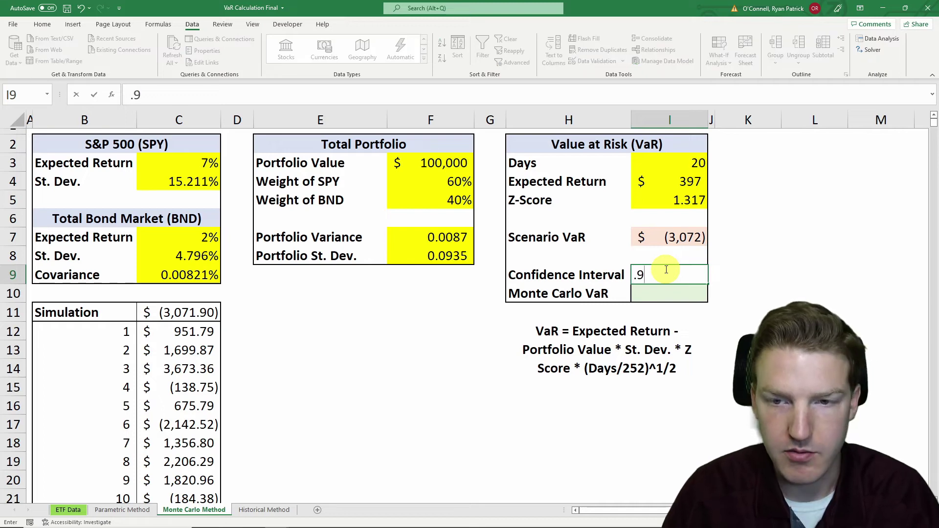
text(5)
key(Return)
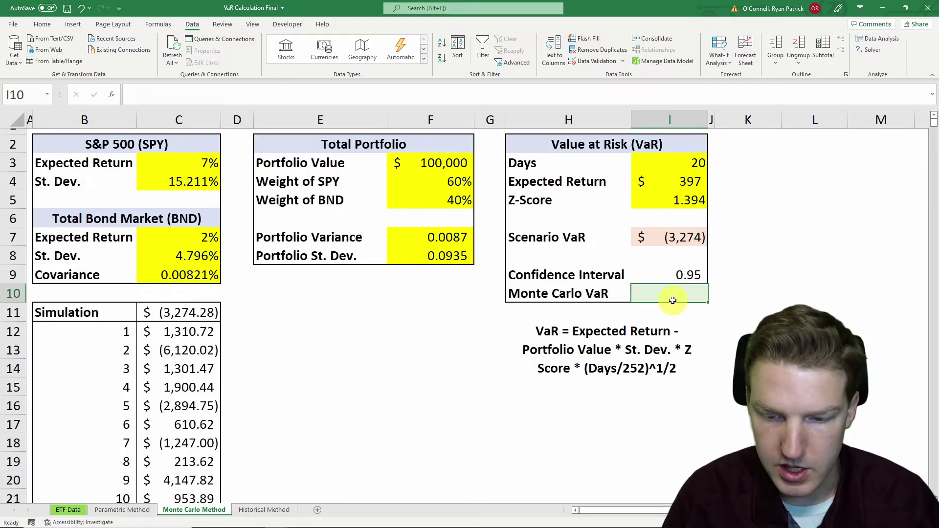
- Calculate the Monte Carlo VaR in I10 from all simulated results with the formula =PERCENTILE.INC(C12:C10011,1-I9)
text(=perce)
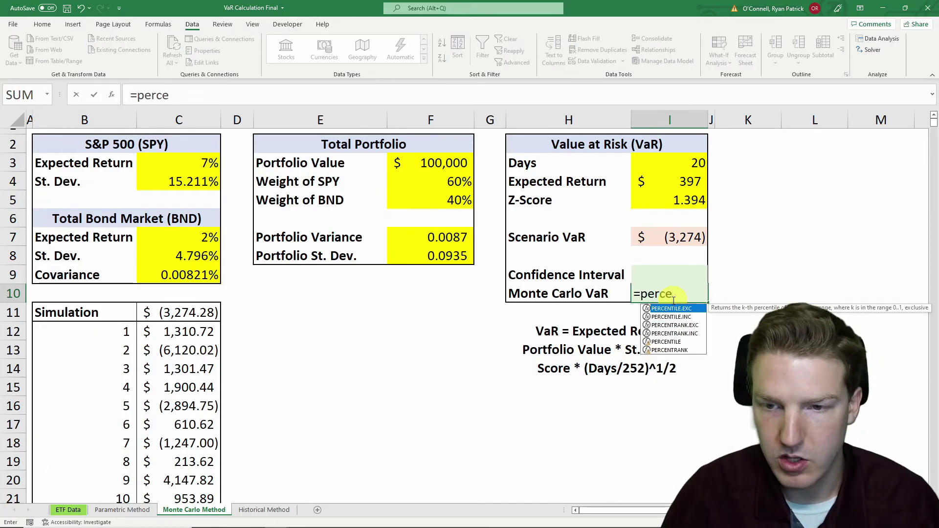
key(Down)
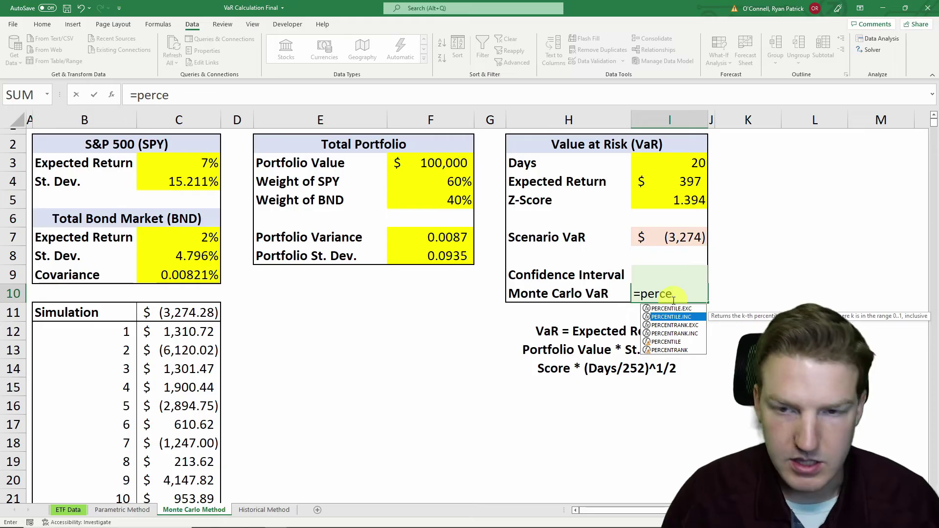
text(e)
key(Tab)
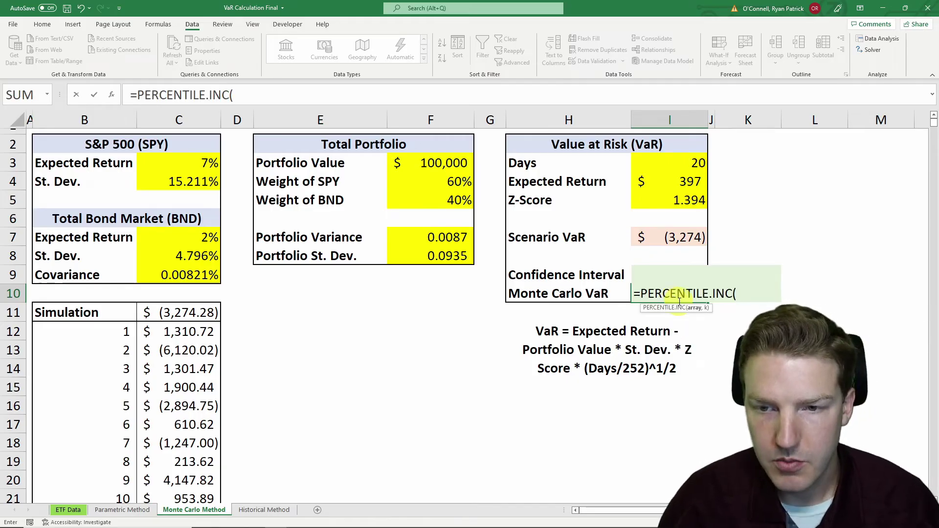
click(177, 332)
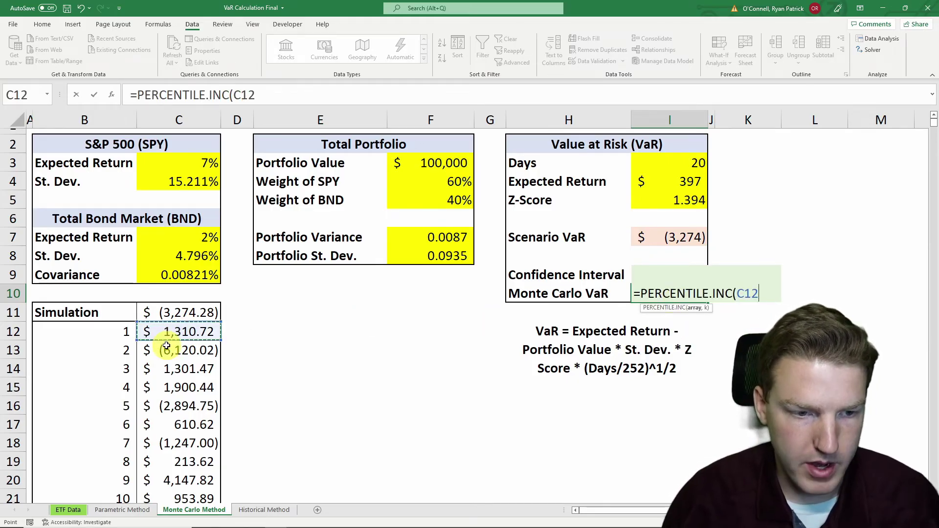
key(ctrl+shift+Down)
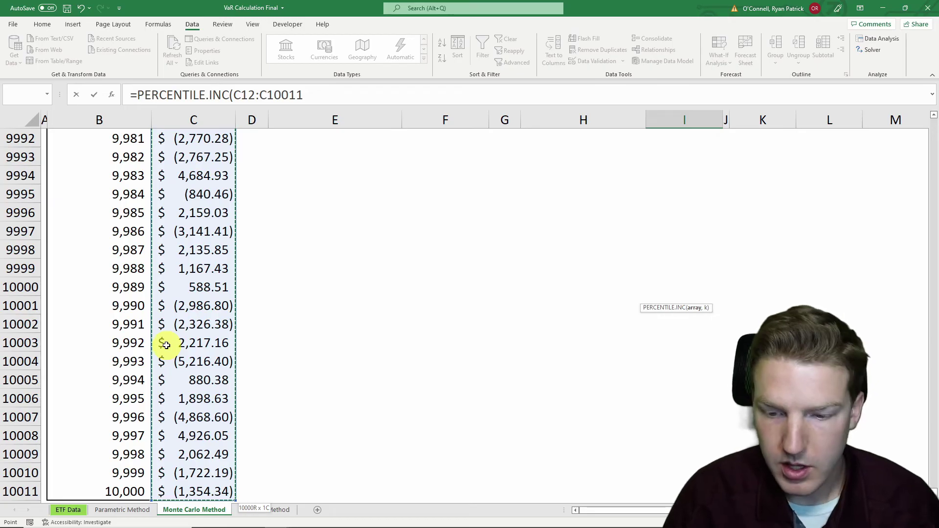
text(,1-)
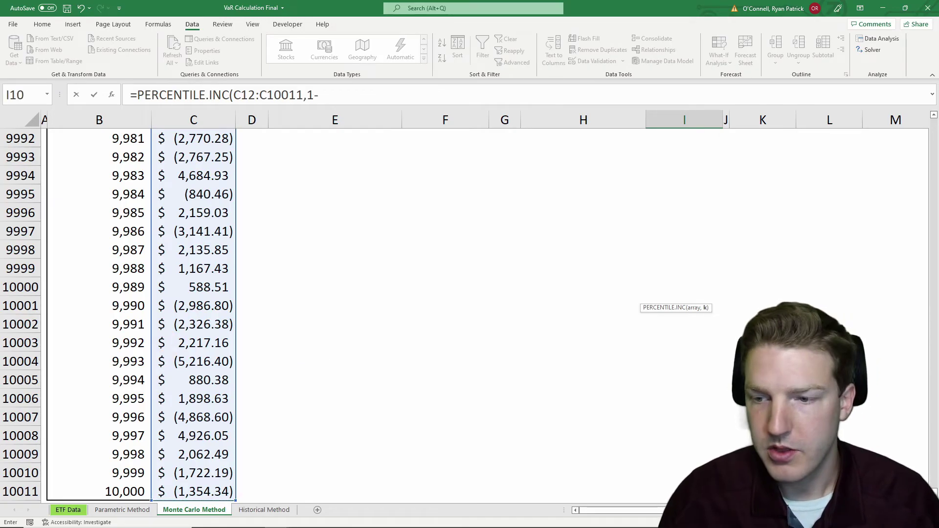
drag(934, 492, 933, 122)
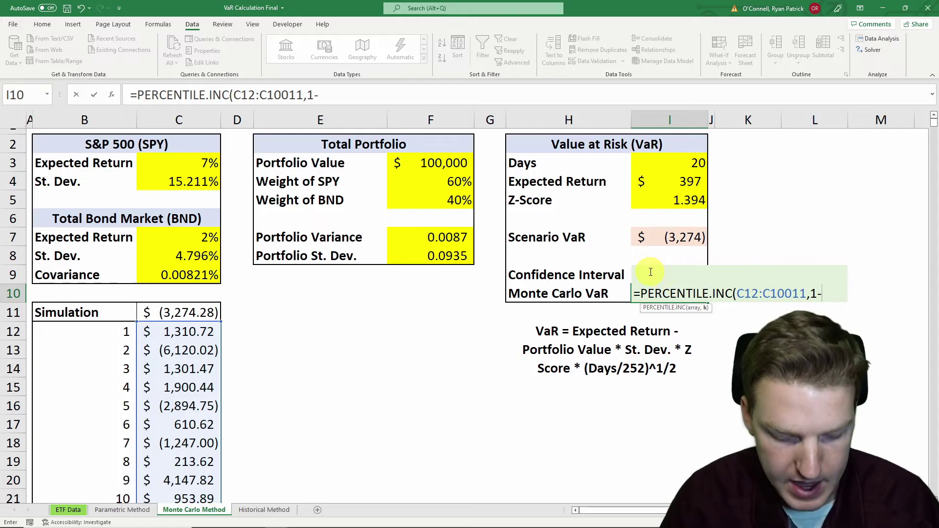
text(i9)
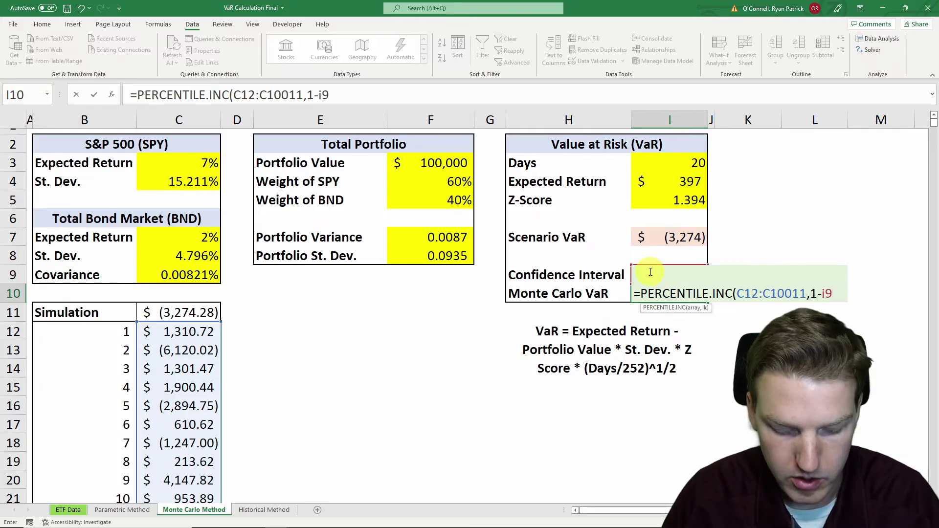
text()))
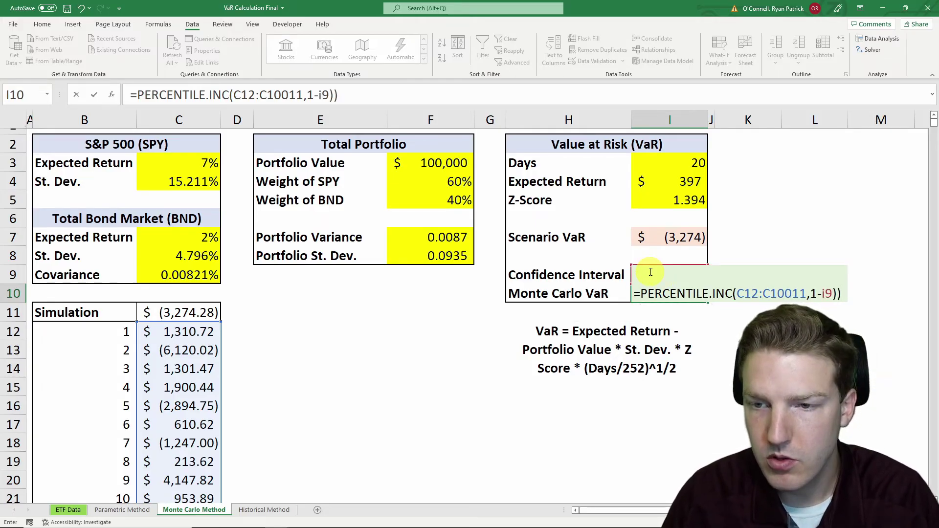
key(Return)
click(691, 290)
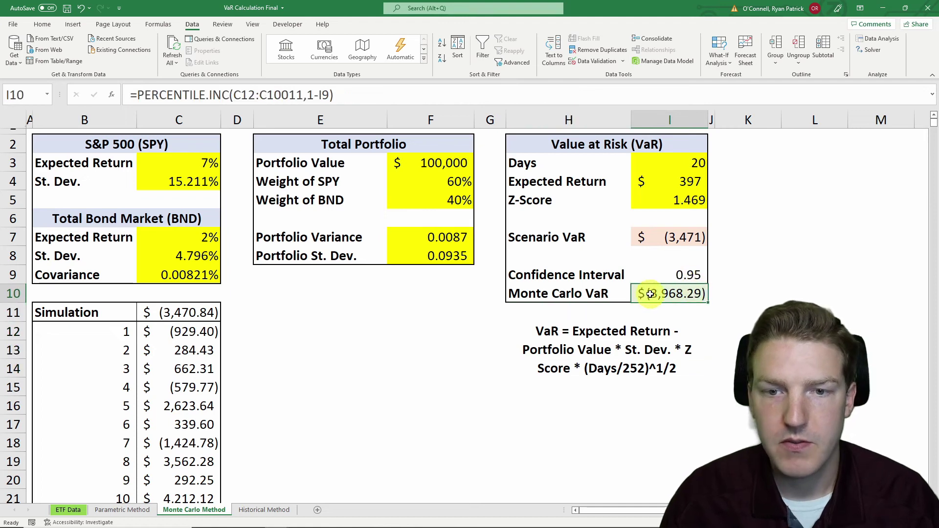
- Recalculate the sheet repeatedly to observe how the Monte Carlo VaR in I10 varies across new sets of simulations
drag(193, 332, 161, 350)
click(342, 332)
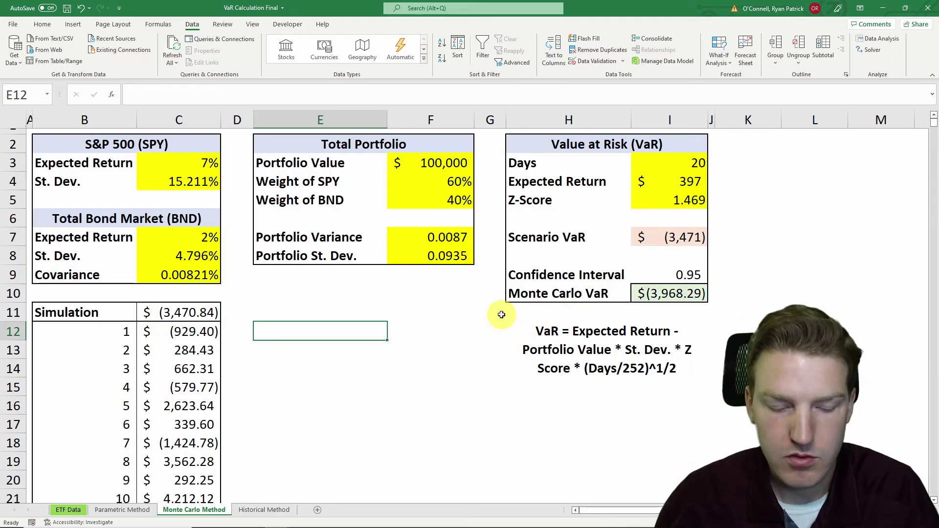
key(F9)
key(F9)
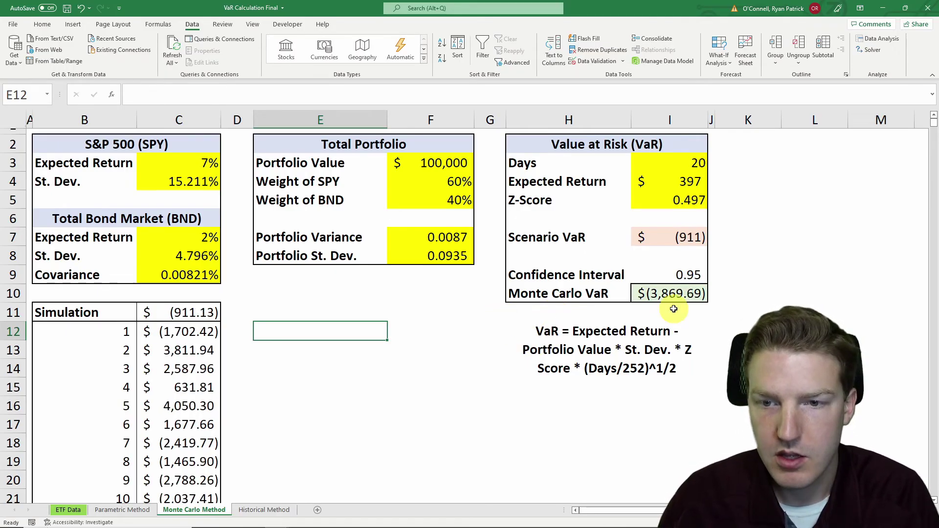
key(F9)
key(F9)
key(F9)
key(F9)
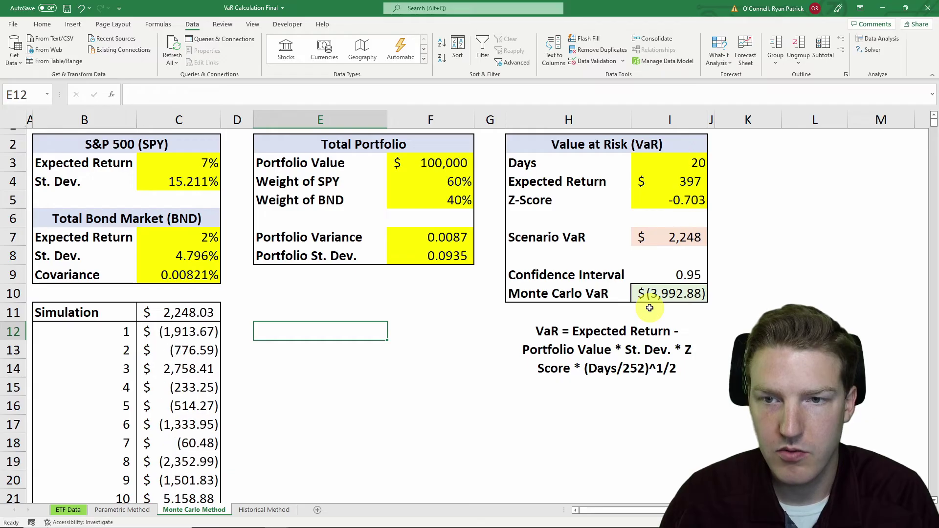
key(F9)
key(F9)
key(F9)
key(F9)
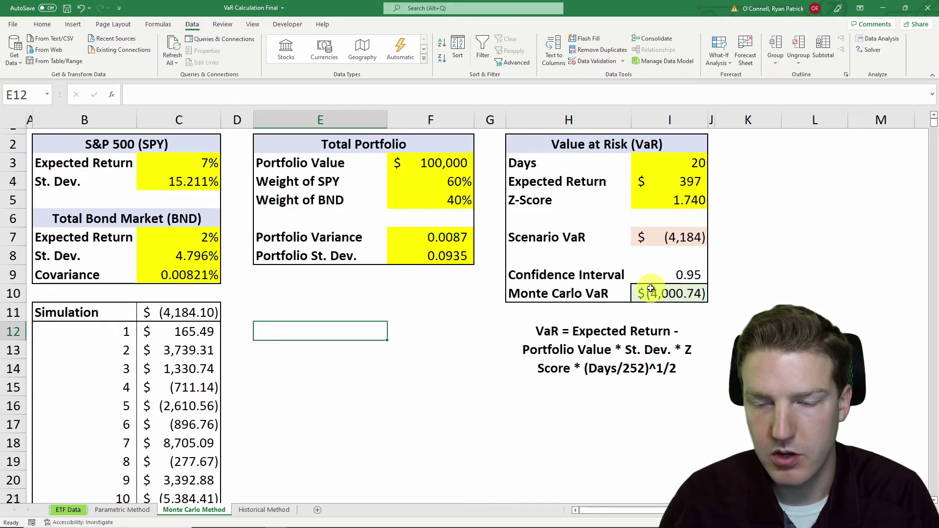
- Compare how the Scenario VaR in I7 and the Monte Carlo VaR in I10 fluctuate over several more recalculations
click(665, 244)
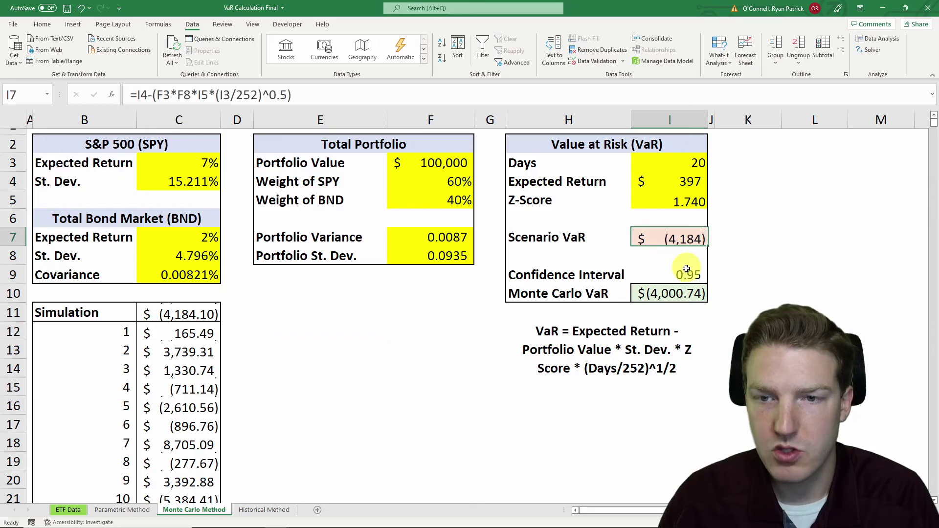
key(F9)
key(F9)
key(F9)
key(F9)
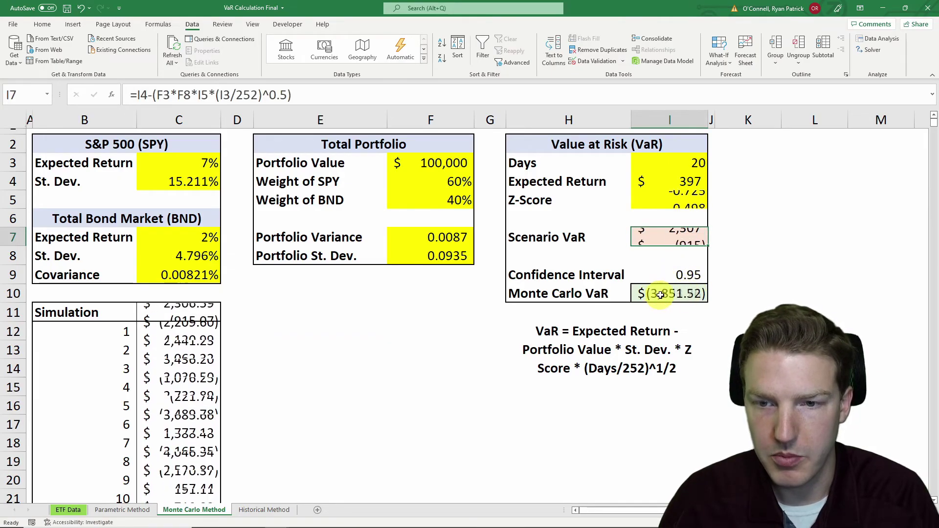
click(675, 296)
key(F9)
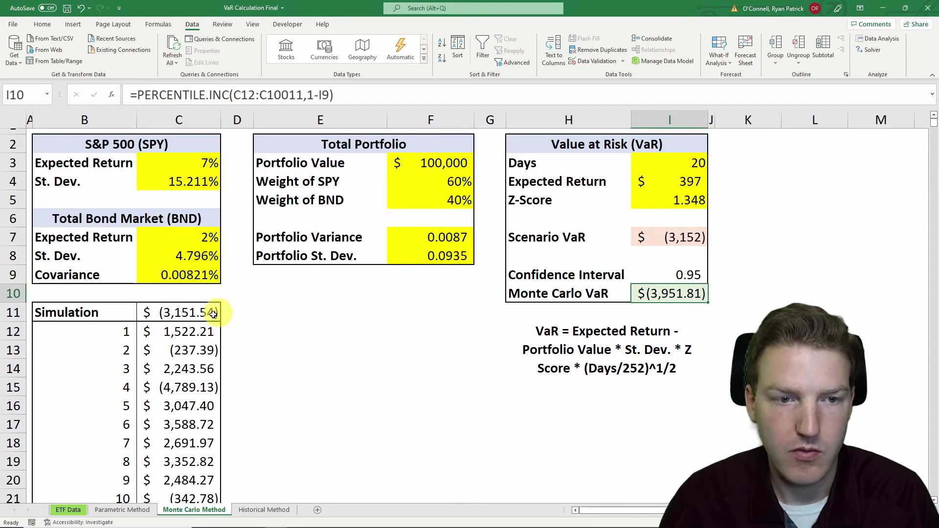
- Insert a histogram of all simulated results in C12:C10011
drag(208, 333, 211, 405)
click(720, 295)
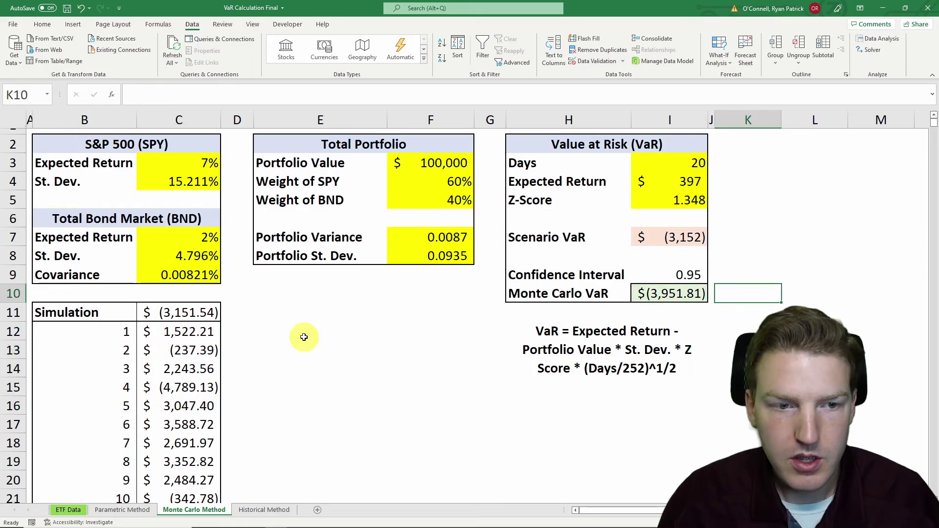
click(198, 332)
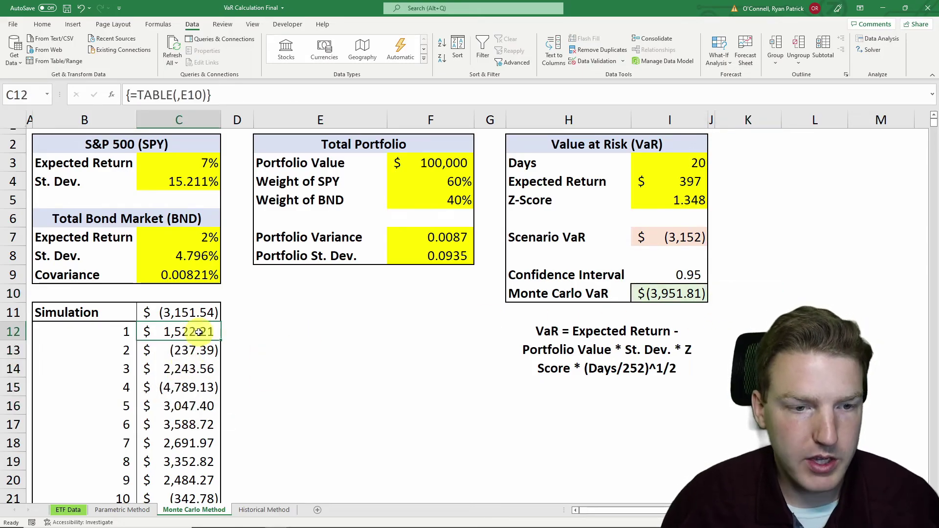
key(ctrl+shift+Down)
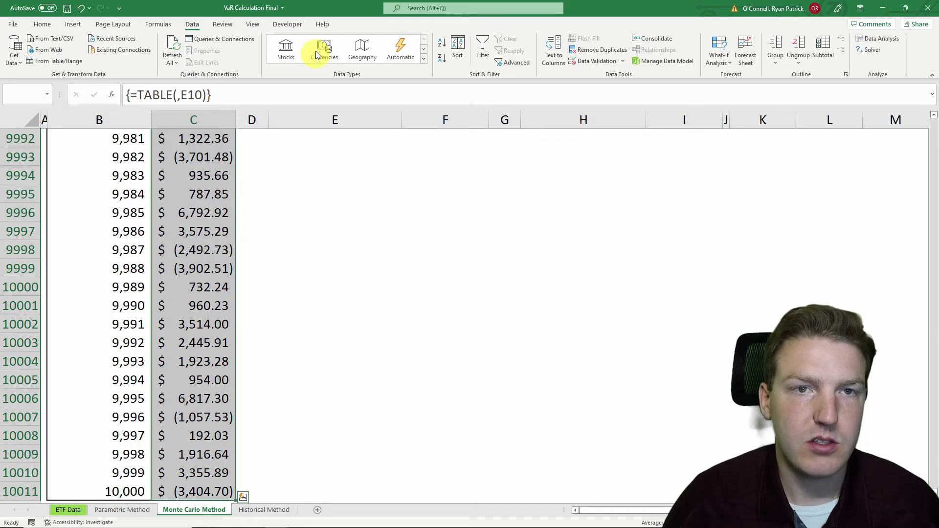
click(73, 24)
click(454, 51)
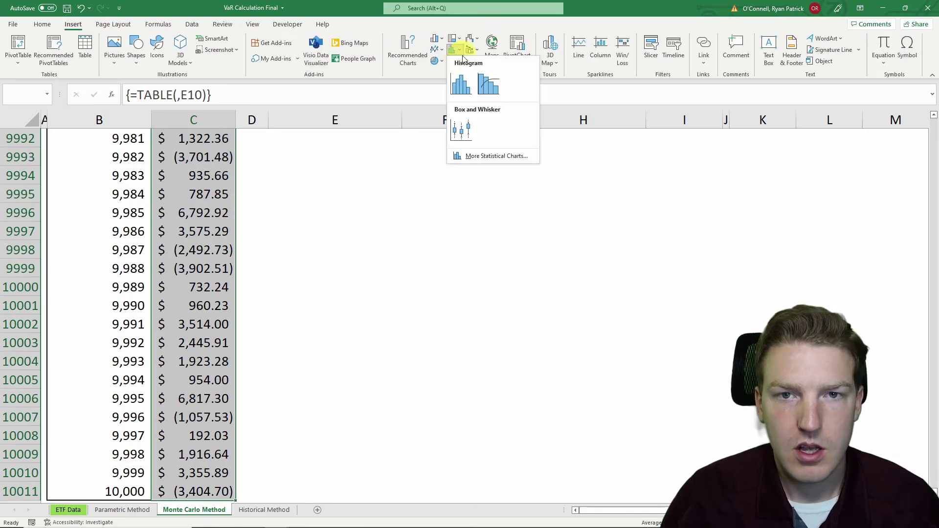
click(461, 89)
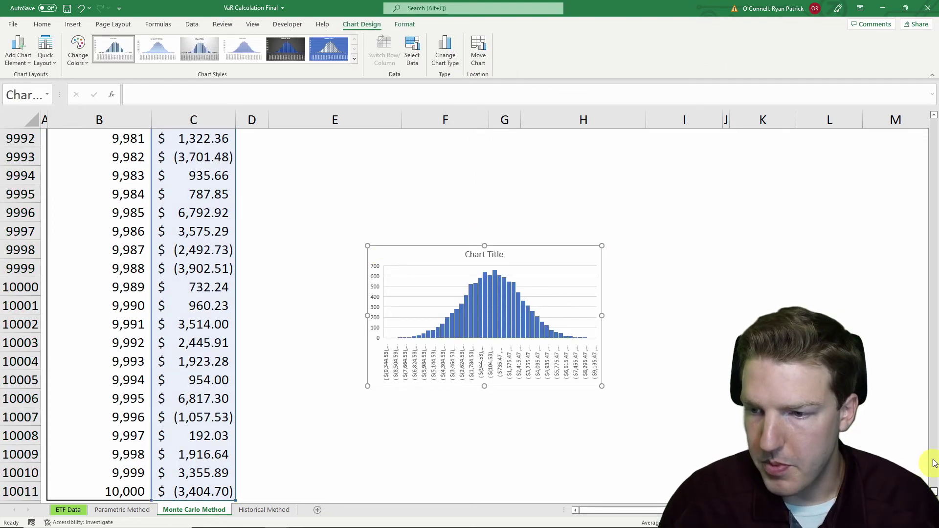
- Move the histogram to K2 beside the Value at Risk table and enlarge it to span about K2:P21
drag(935, 461, 915, 92)
click(747, 142)
key(ctrl+v)
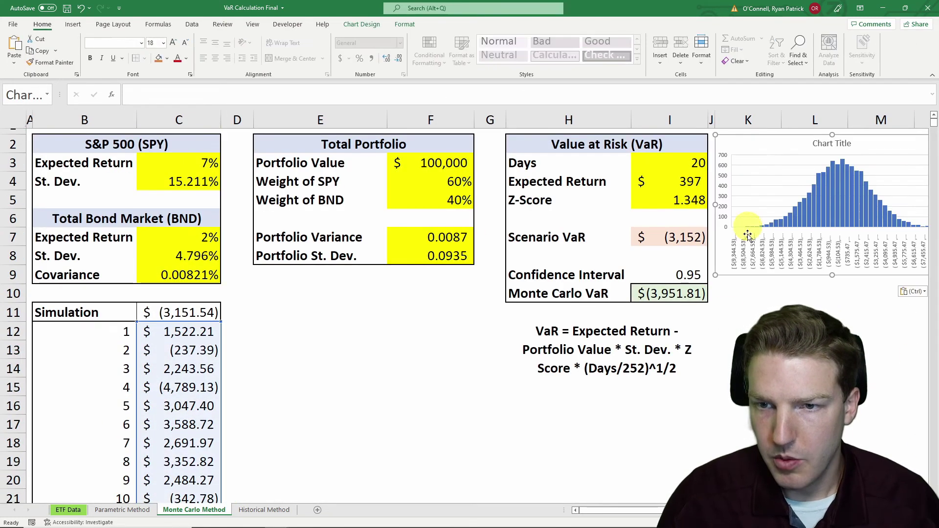
scroll(479, 320, right, 1)
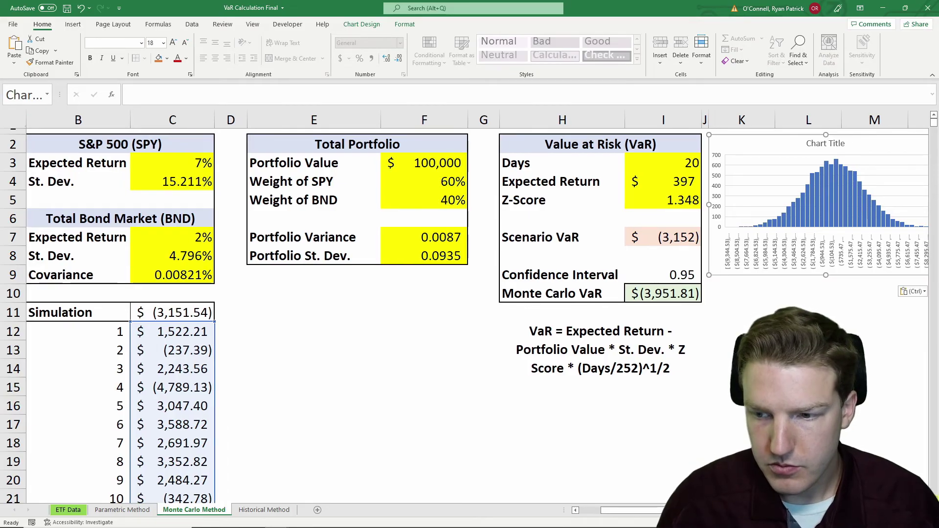
scroll(478, 320, right, 5)
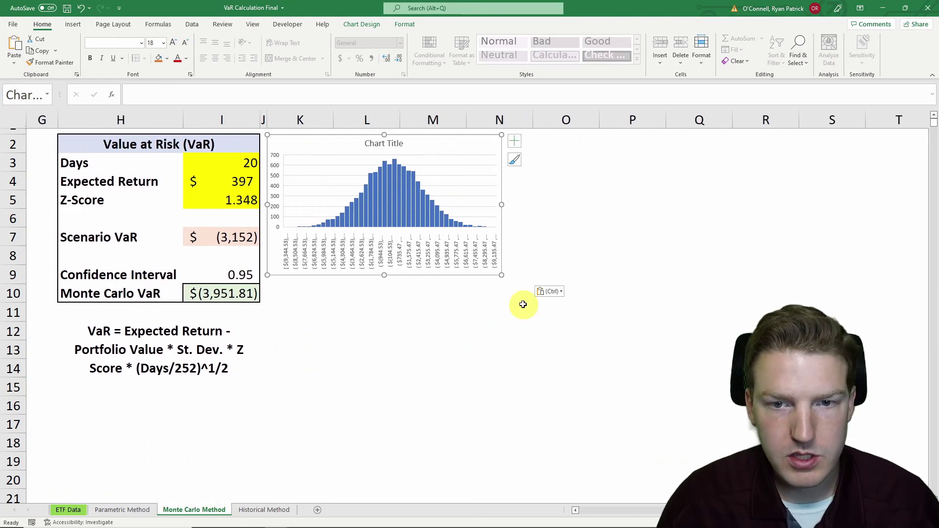
drag(503, 279, 663, 496)
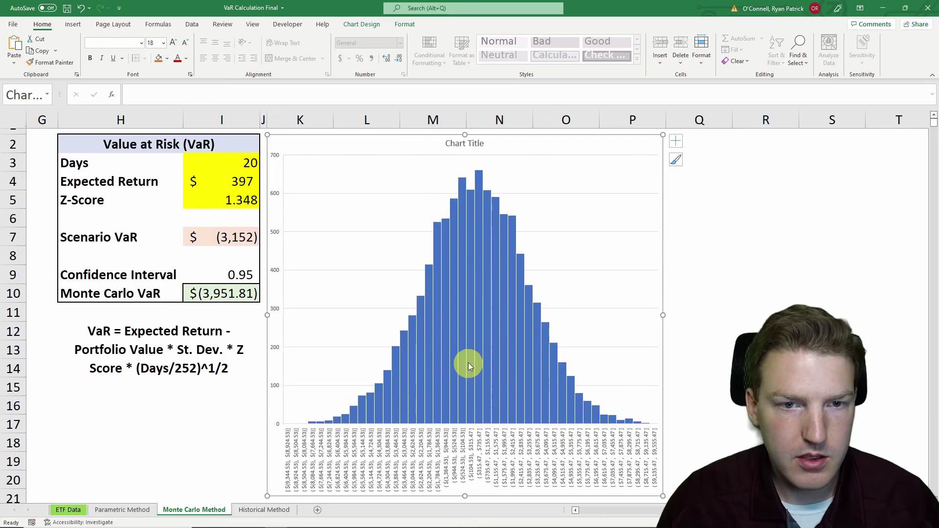
- Recalculate the sheet several times to observe how the histogram and the Monte Carlo VaR in I10 change together
click(223, 297)
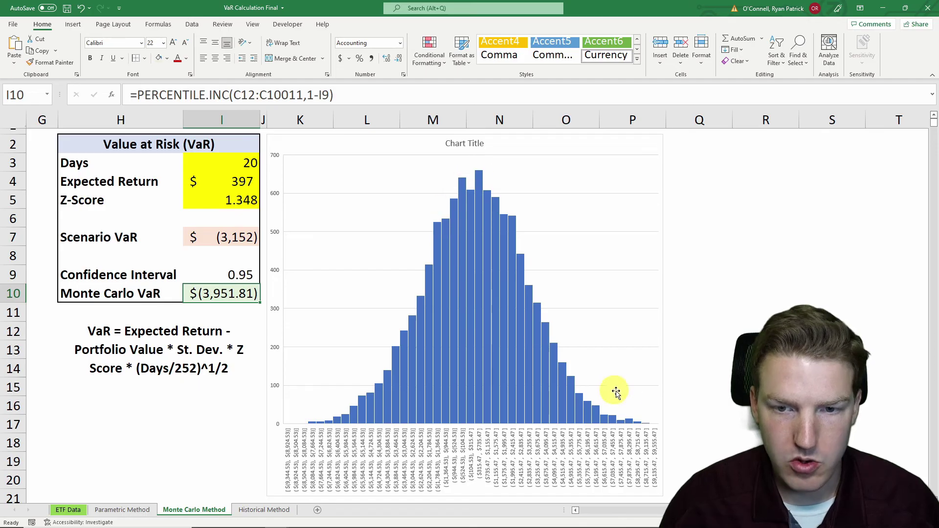
key(F9)
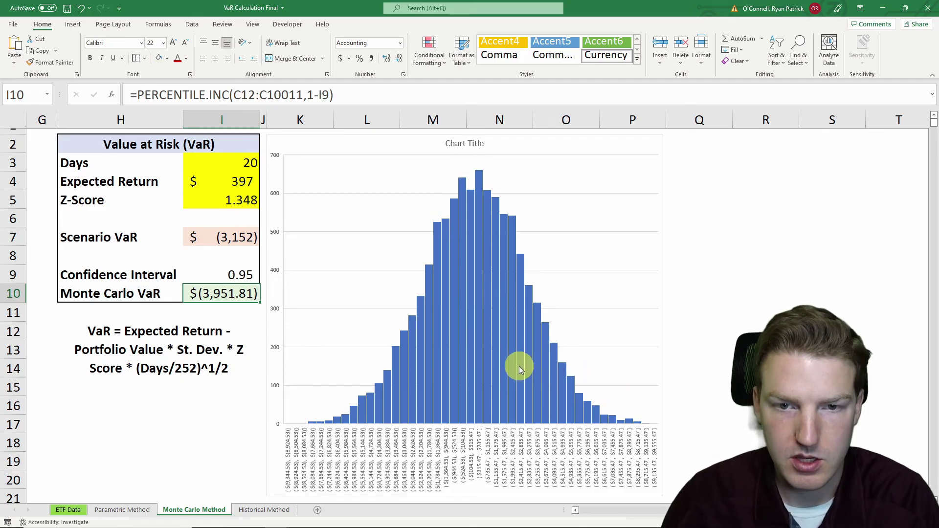
key(F9)
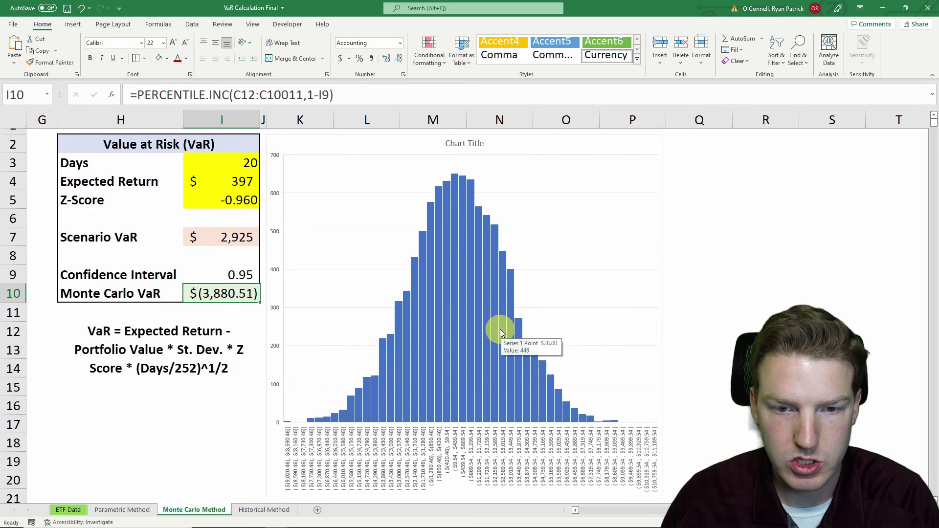
key(F9)
key(F9)
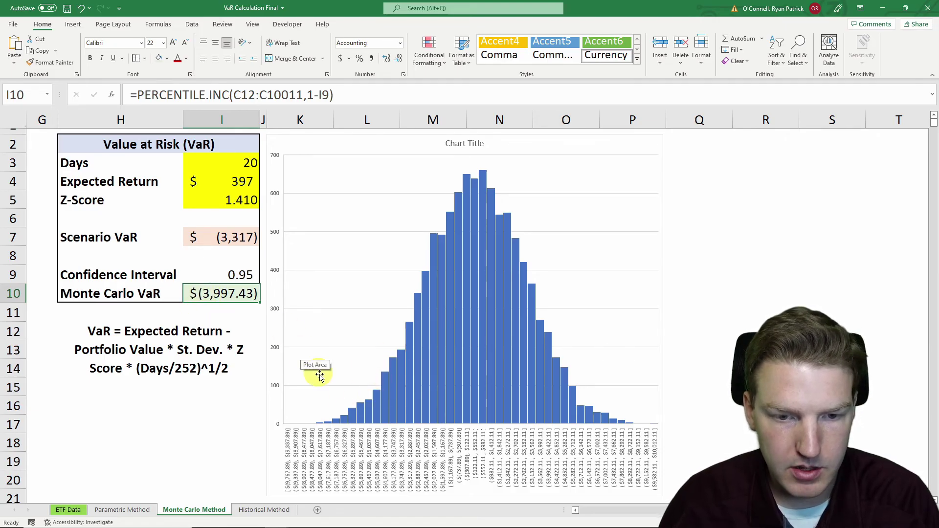
- Locate the Monte Carlo VaR on the histogram's horizontal axis and single out the bar whose range contains it
click(392, 455)
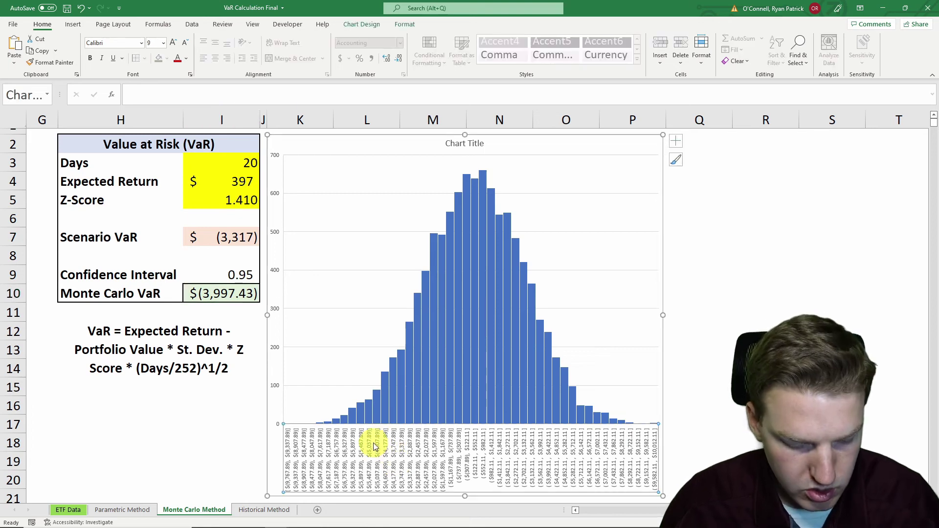
click(373, 445)
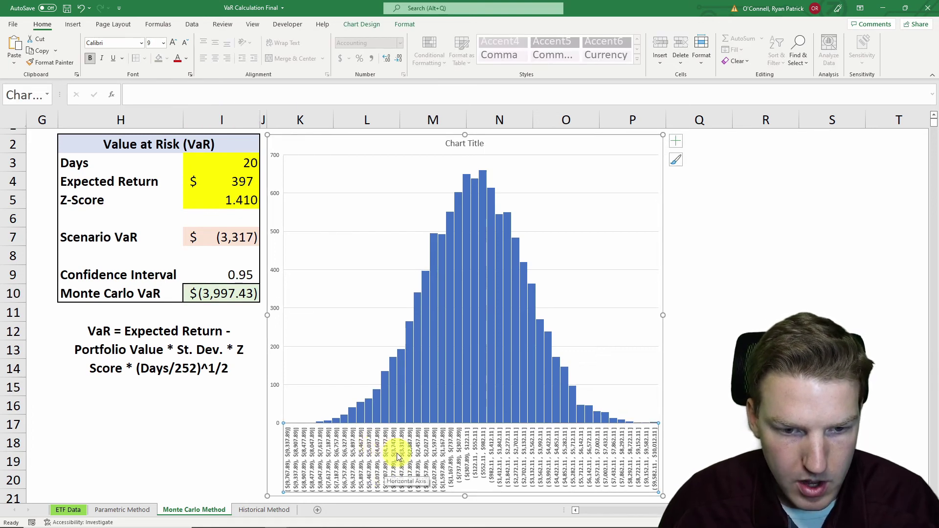
click(392, 415)
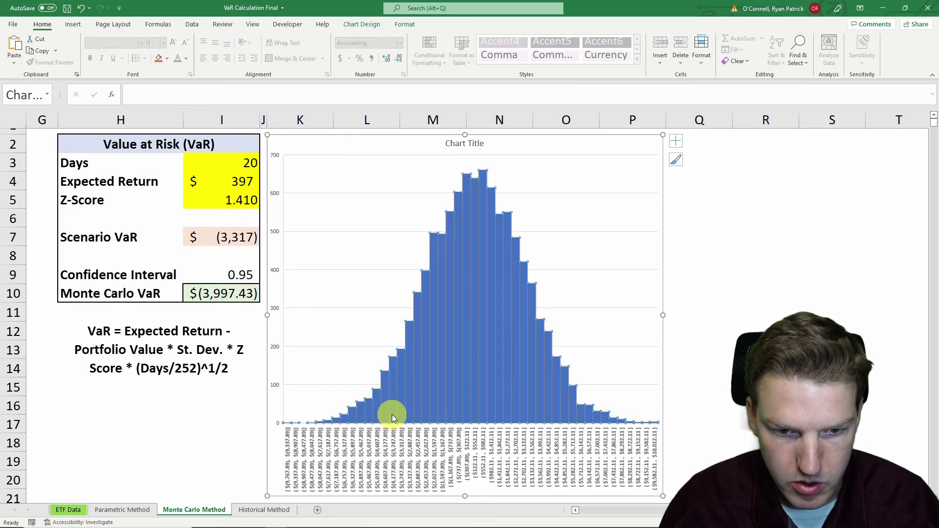
click(391, 414)
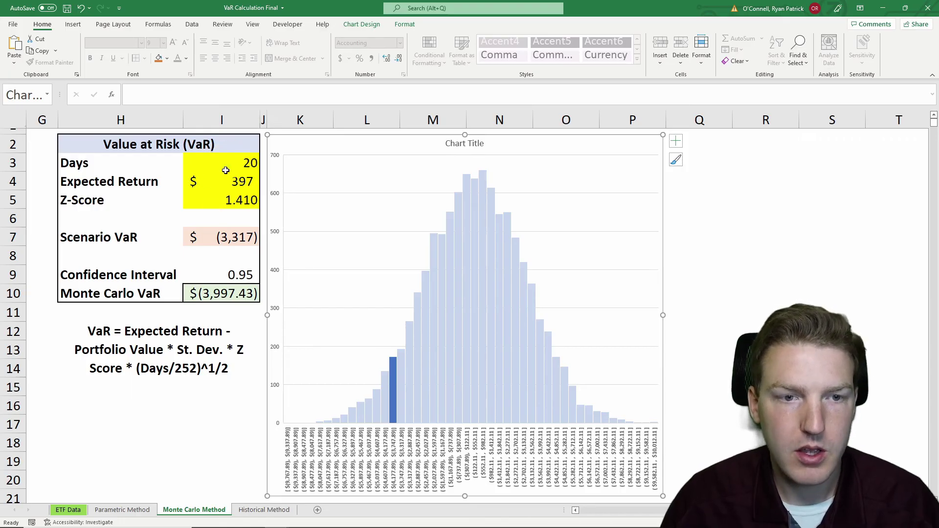
- Set the Confidence Interval in I9 to 0.90 and single out the histogram bar that contains the recalculated Monte Carlo VaR
click(235, 274)
click(166, 95)
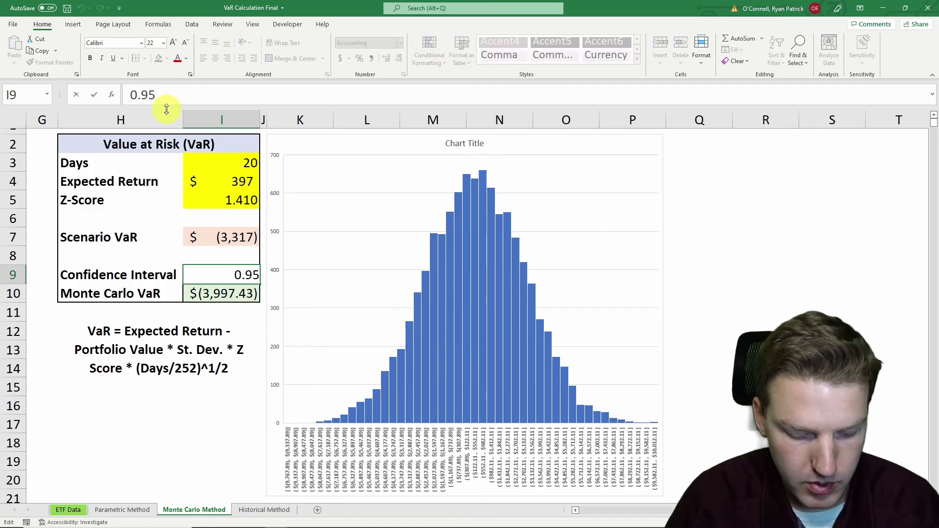
key(BackSpace)
text(0)
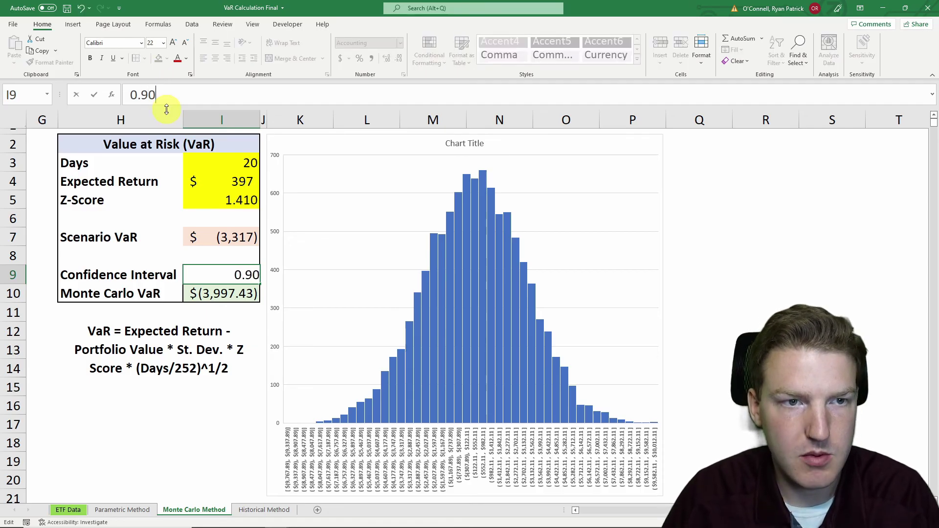
key(Return)
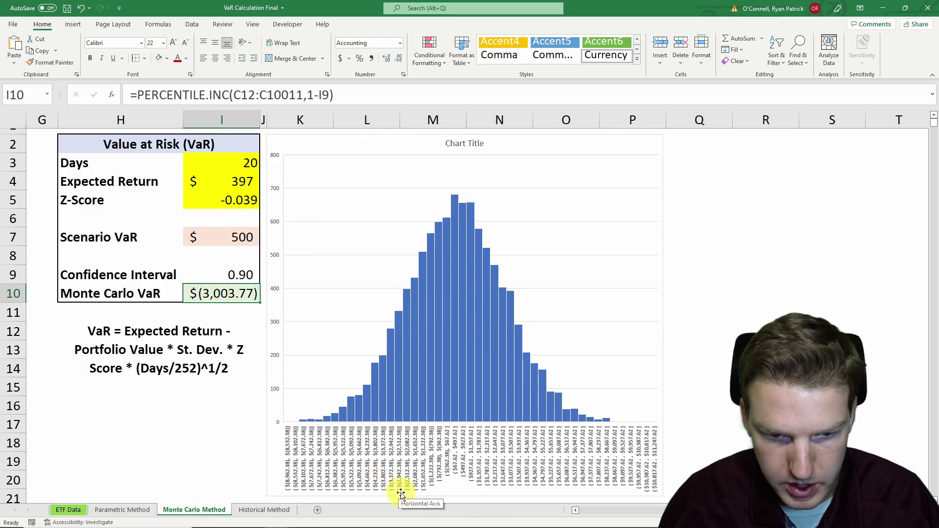
click(390, 413)
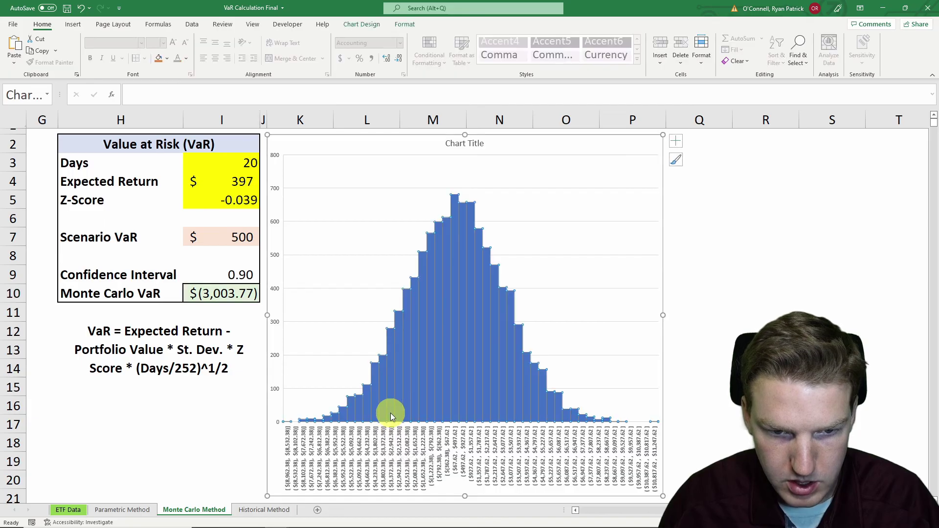
click(390, 413)
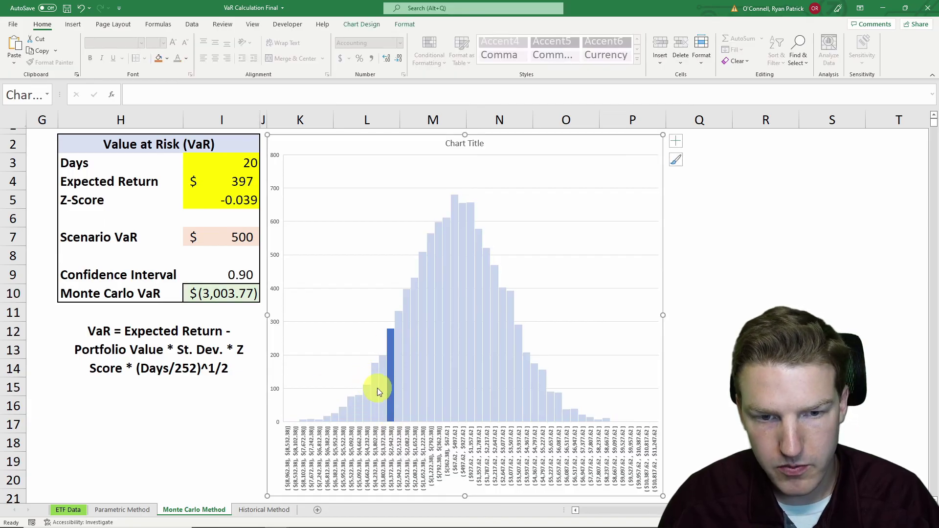
- Set the Confidence Interval in I9 to 0.99 and single out the histogram bar matching the new Monte Carlo VaR
click(236, 275)
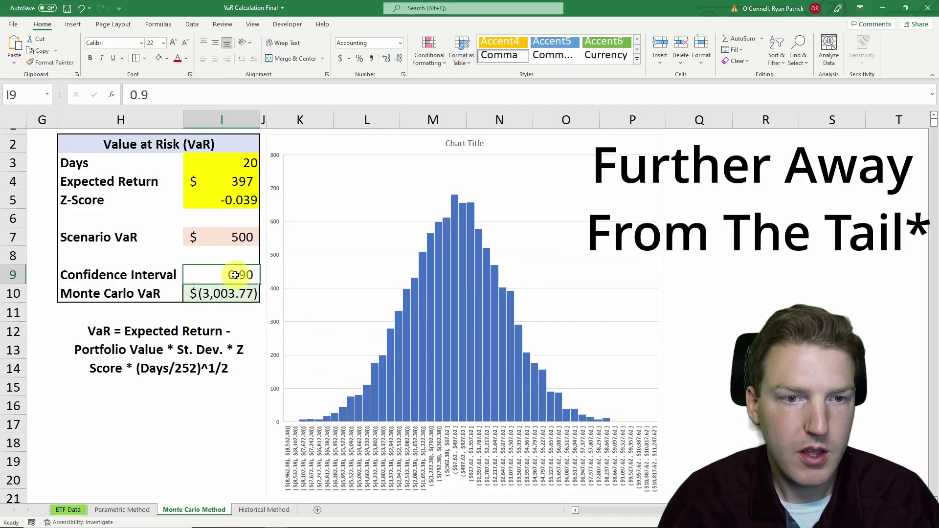
click(162, 104)
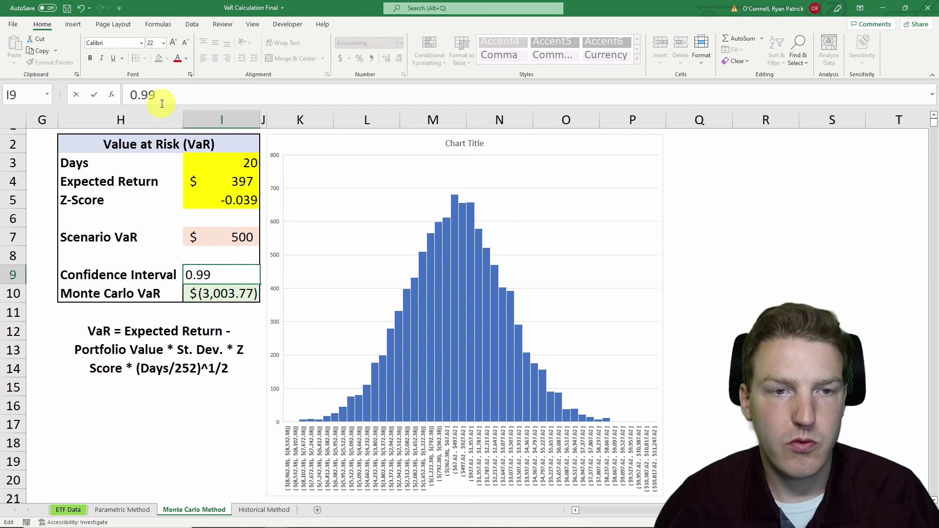
text(9)
key(Return)
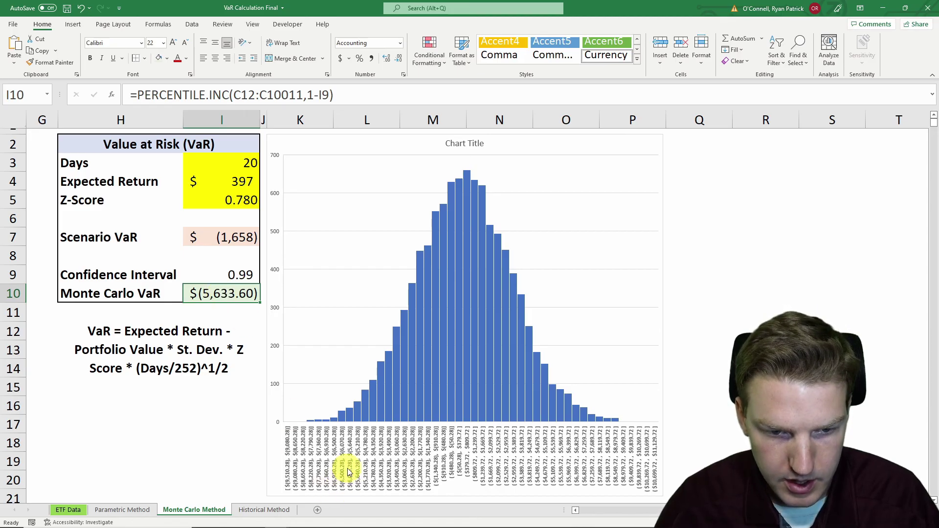
click(349, 418)
click(349, 416)
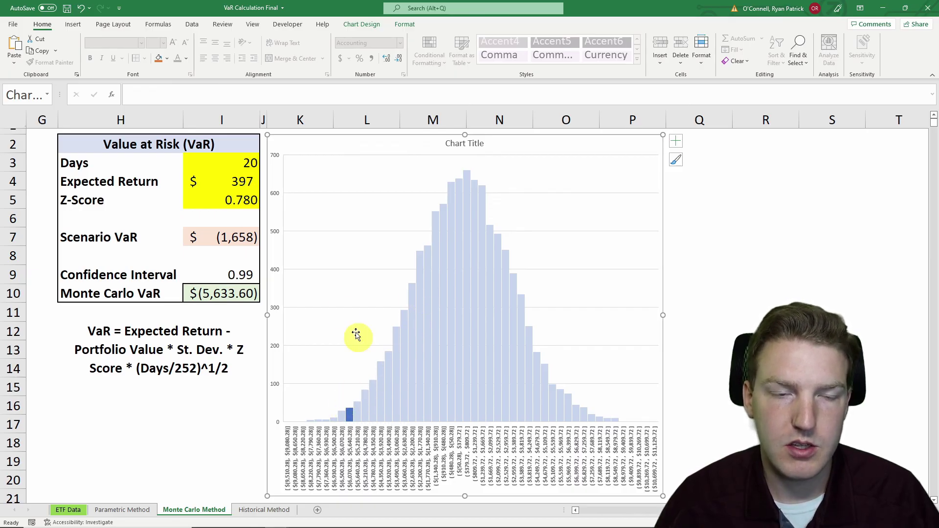
click(157, 422)
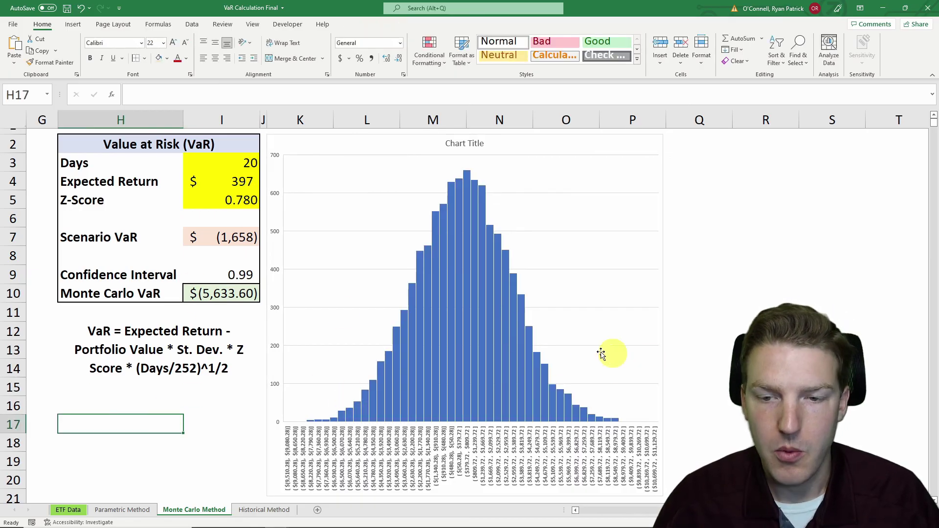